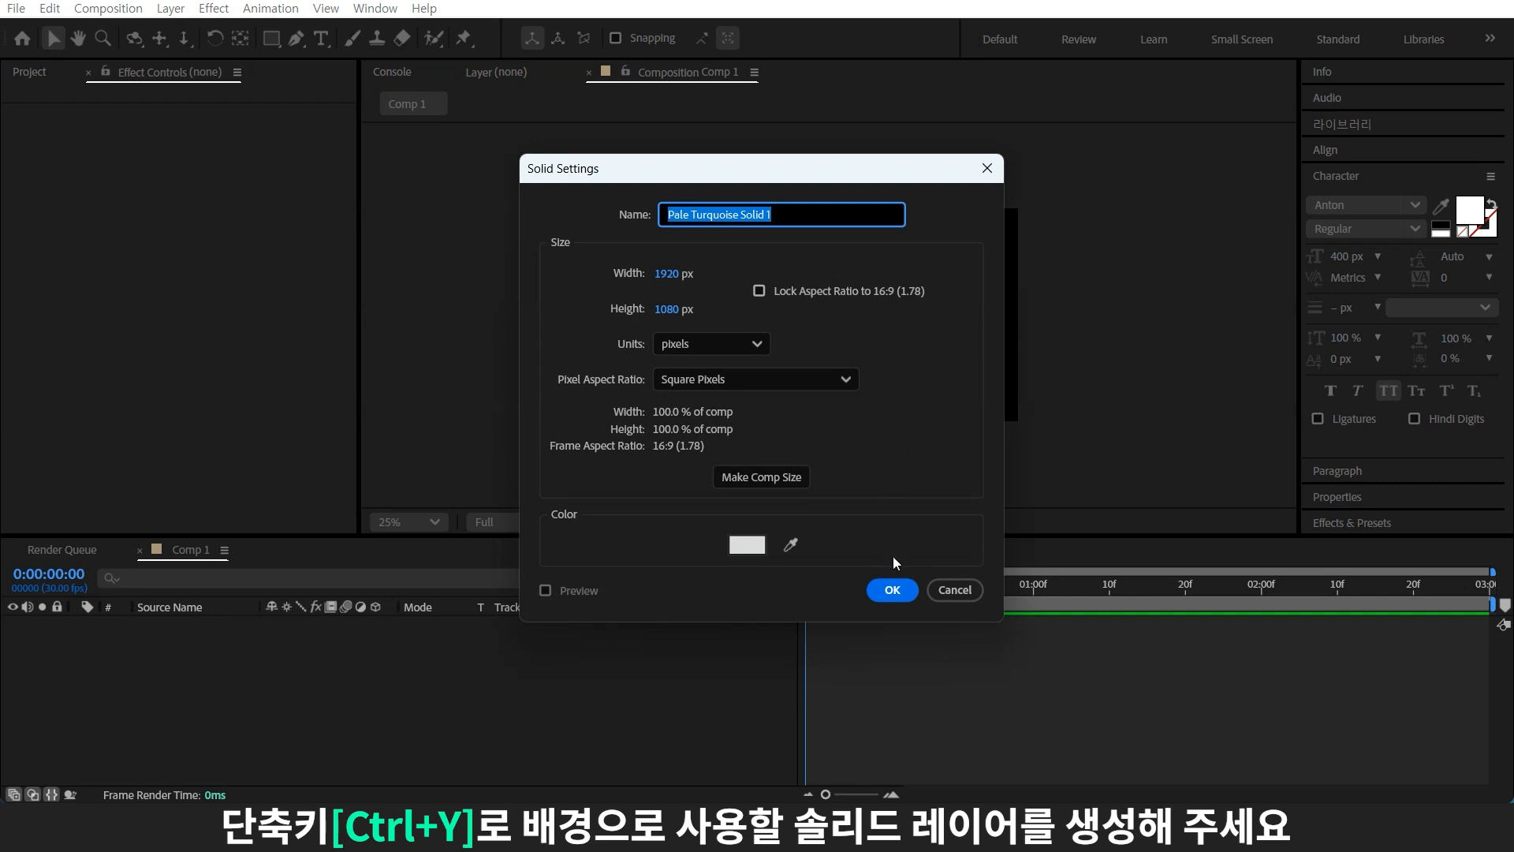
Create a light grey composition-sized background solid and add the white text "2024" over it.
left_click(892, 590)
key("ctrl+t")
left_click(762, 328)
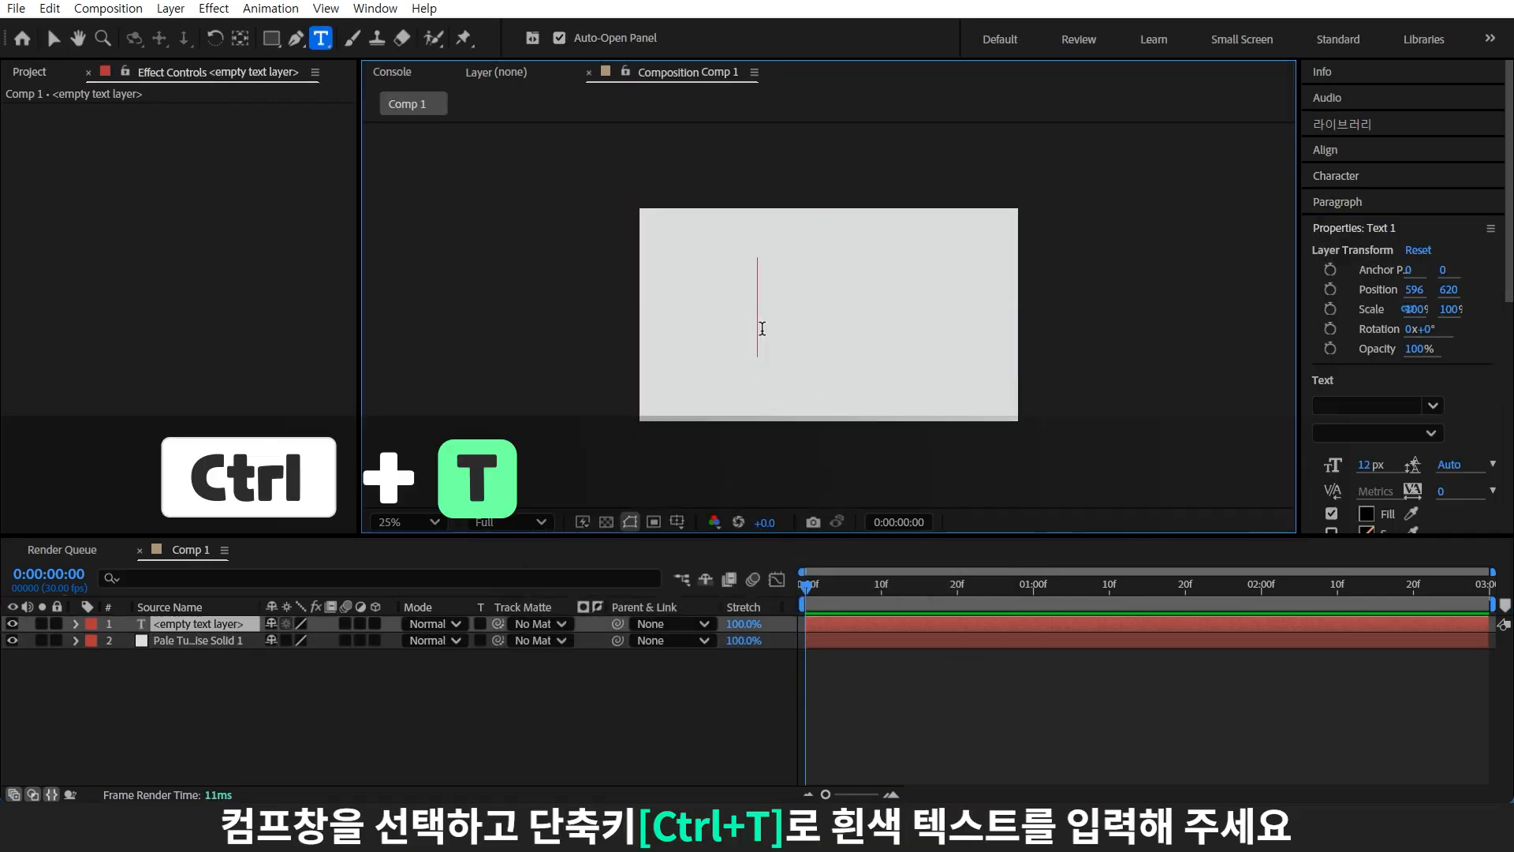
type("2024")
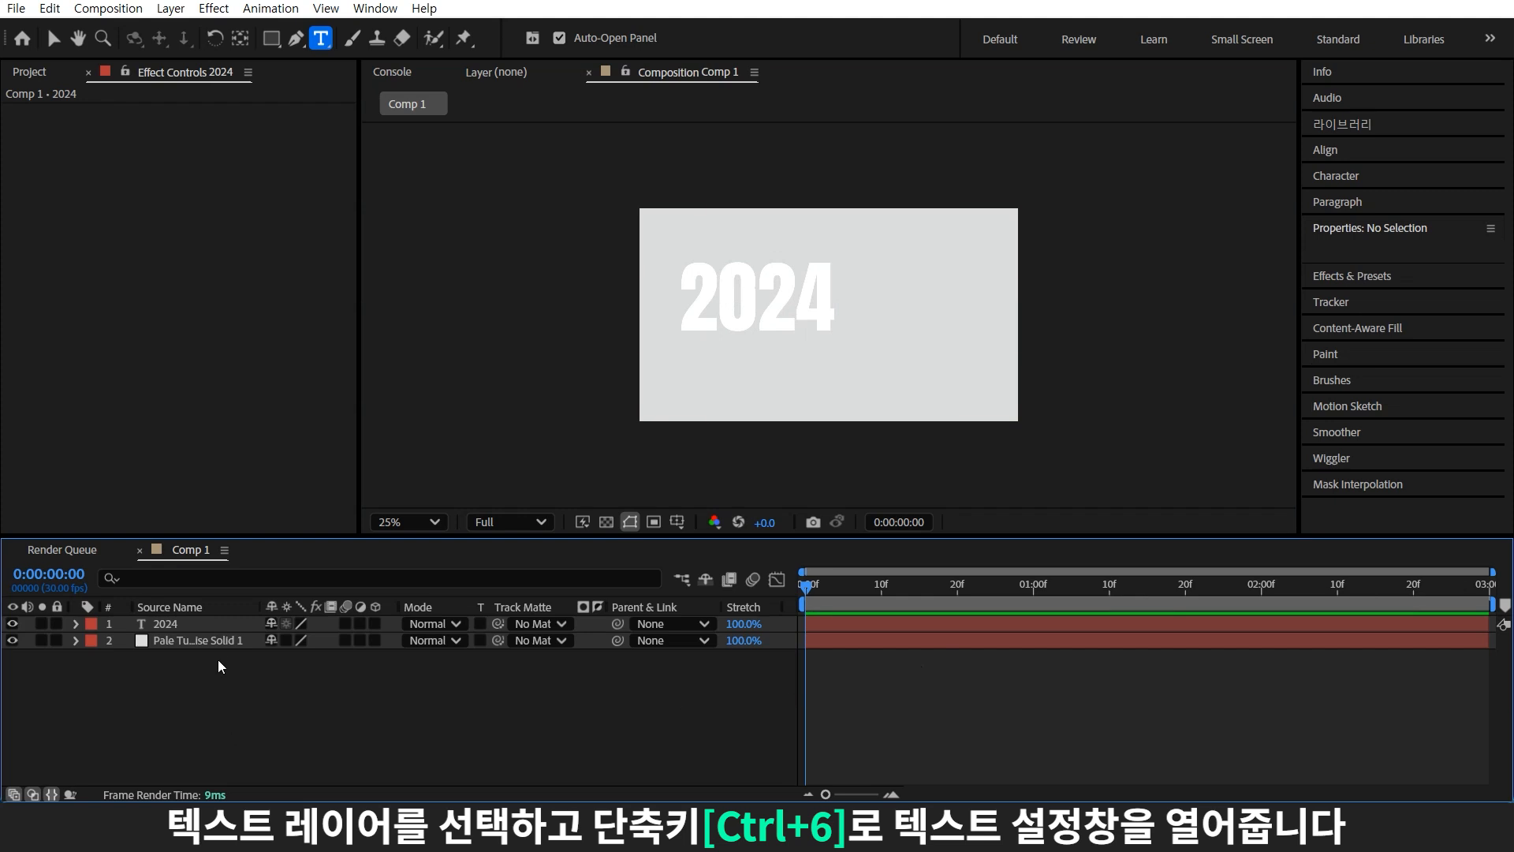
Give the 2024 text layer an 8 px black (000000) outline.
left_click(214, 626)
key("ctrl+6")
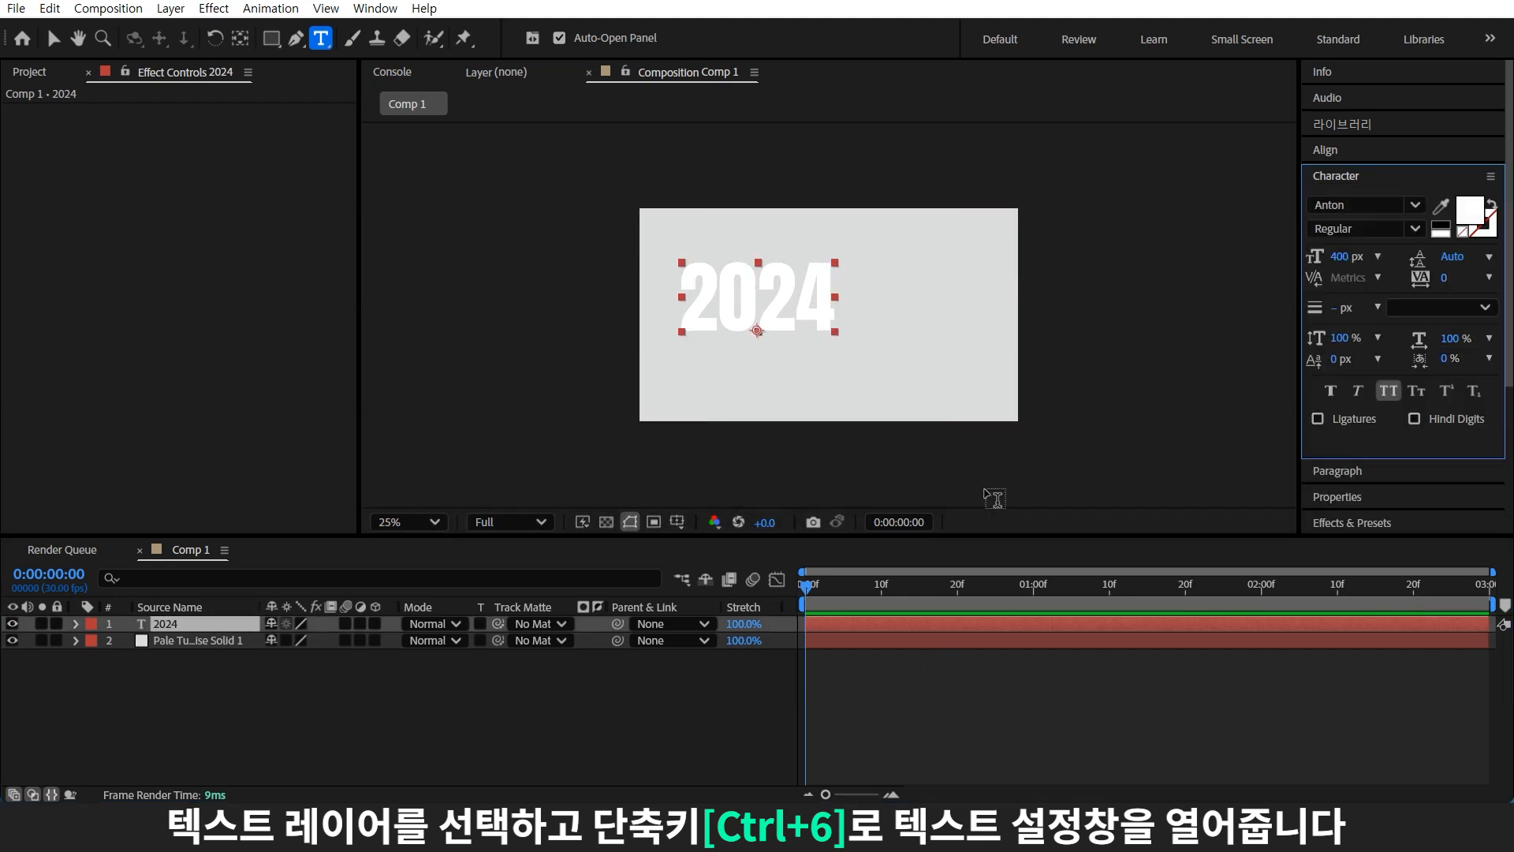
left_click(1482, 224)
type("000000")
left_click(925, 250)
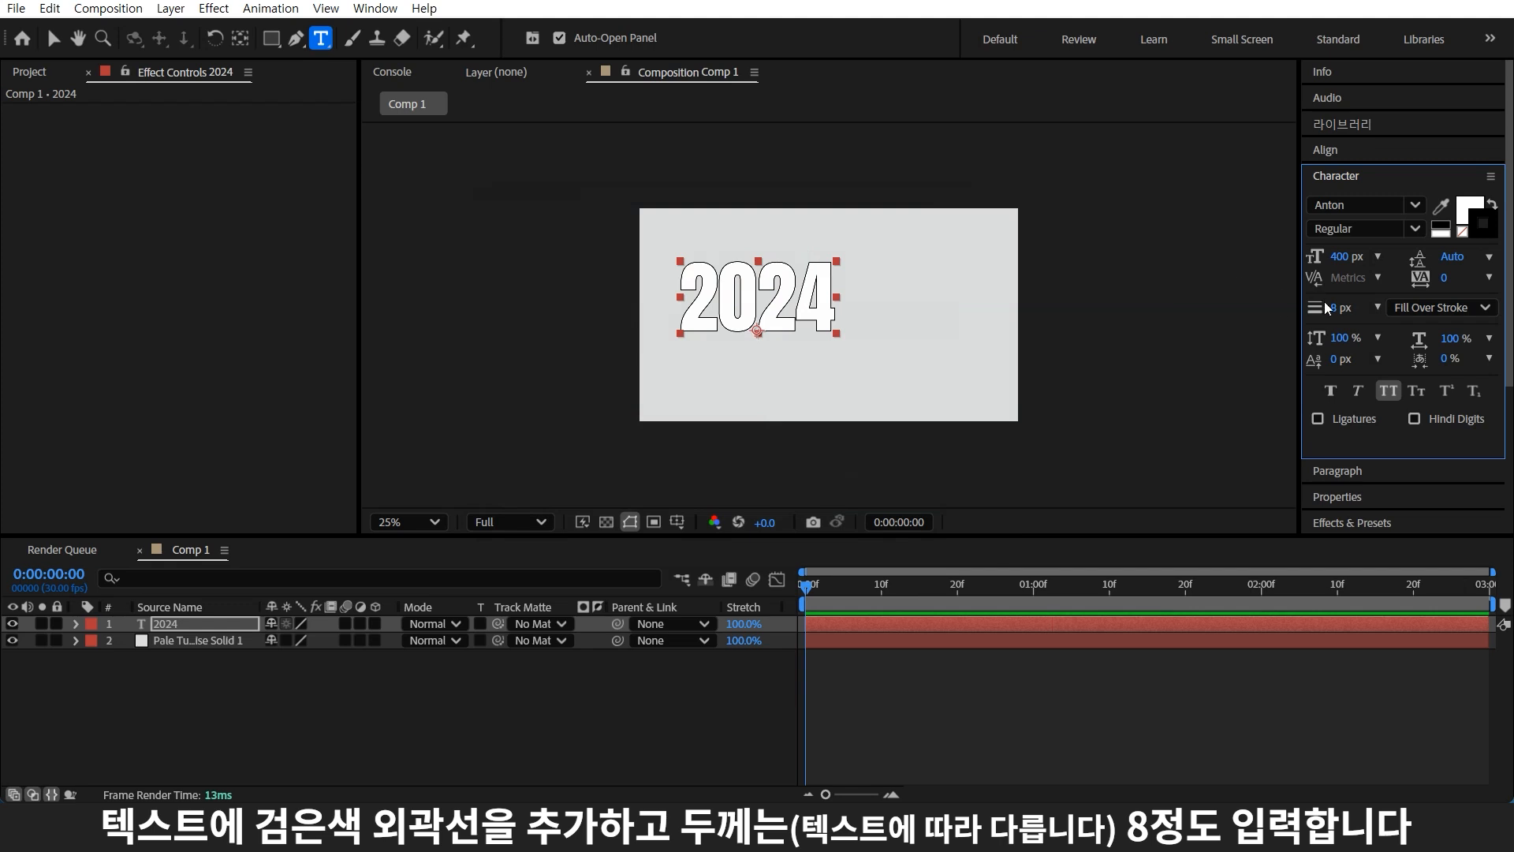
Center the 2024 text horizontally and vertically in the composition.
left_click(1386, 151)
left_click(1353, 213)
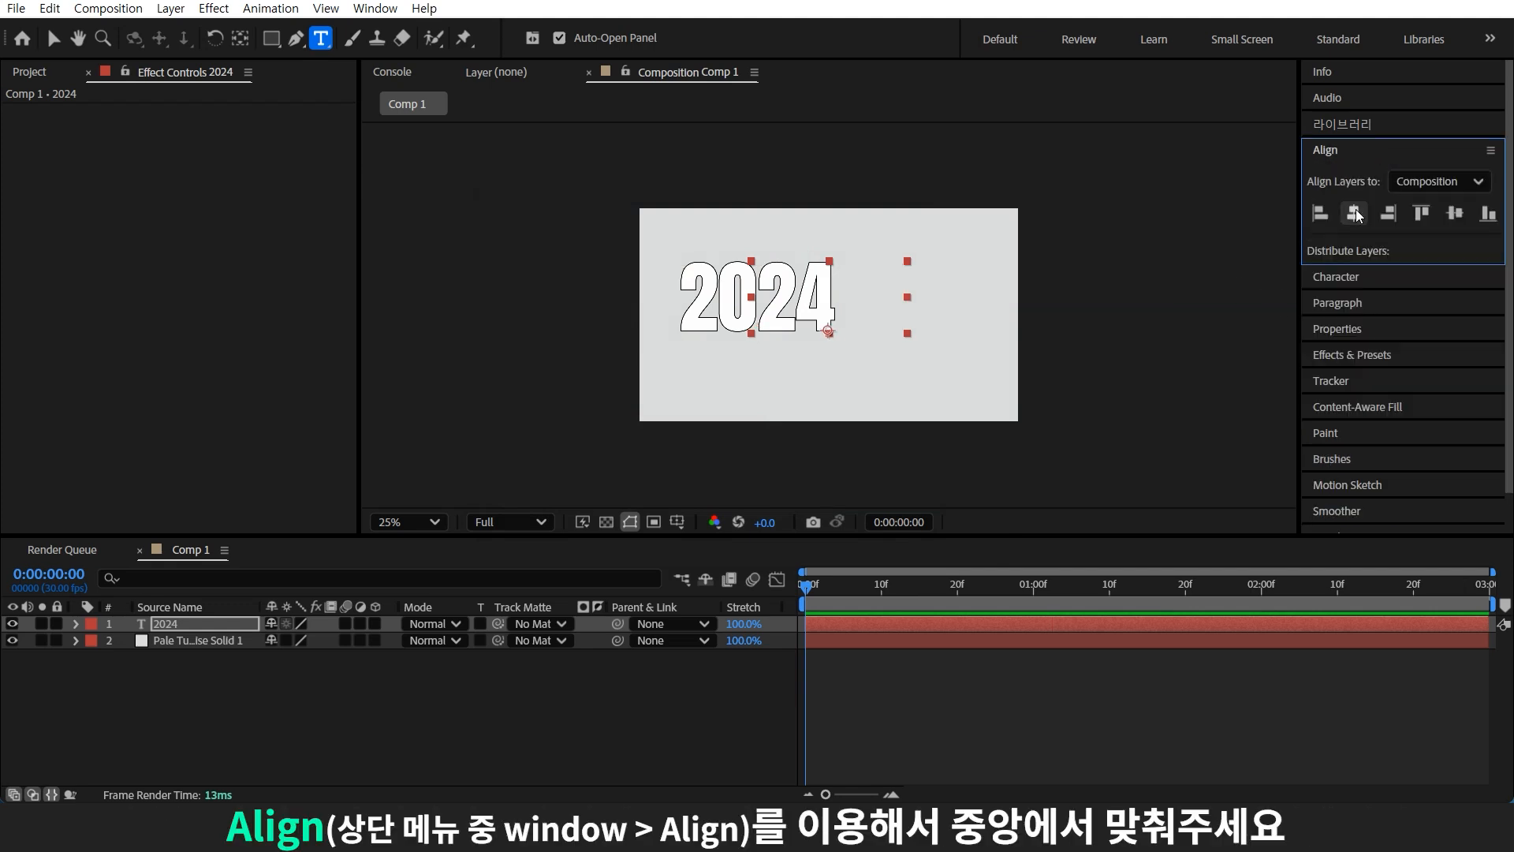
left_click(1456, 219)
Duplicate the 2024 text layer, change the copy to "2" and place it exactly over the first digit.
scroll(923, 318, "up", 3)
left_click(175, 626)
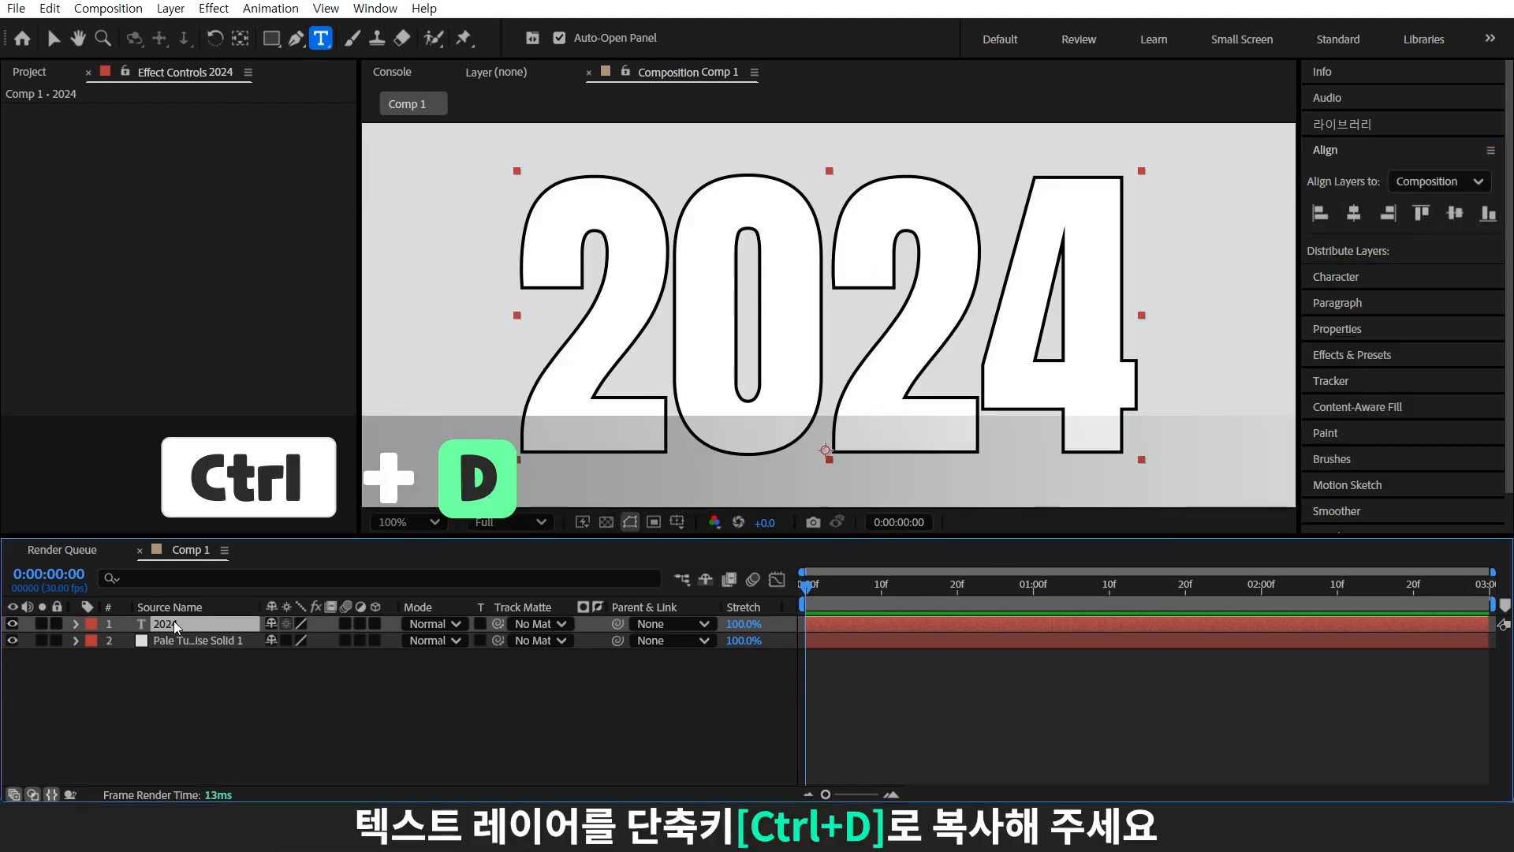
key("ctrl+d")
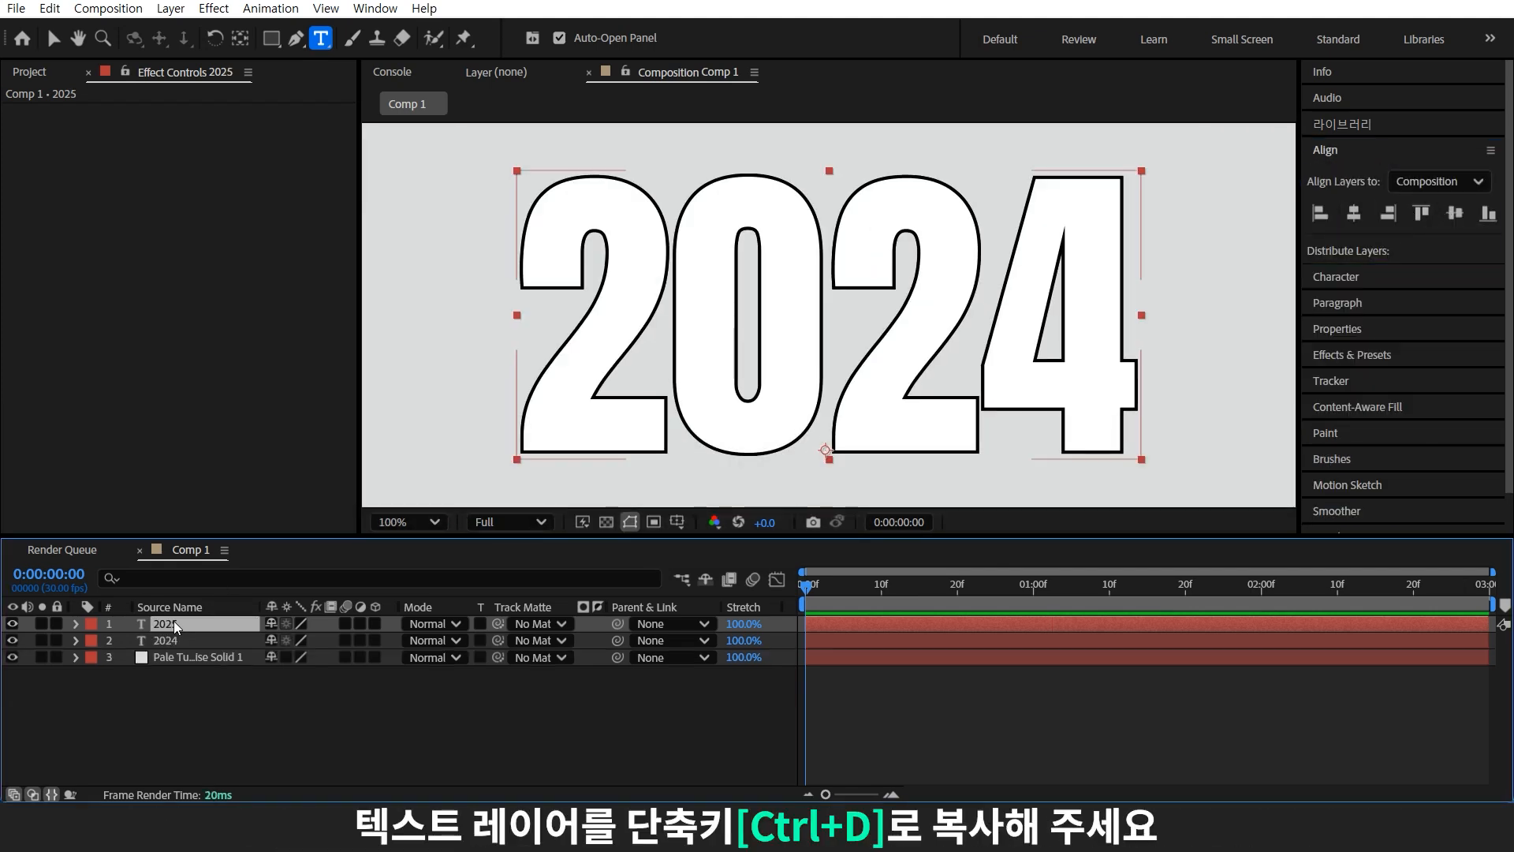
double_click(260, 623)
type("2")
left_click(460, 698)
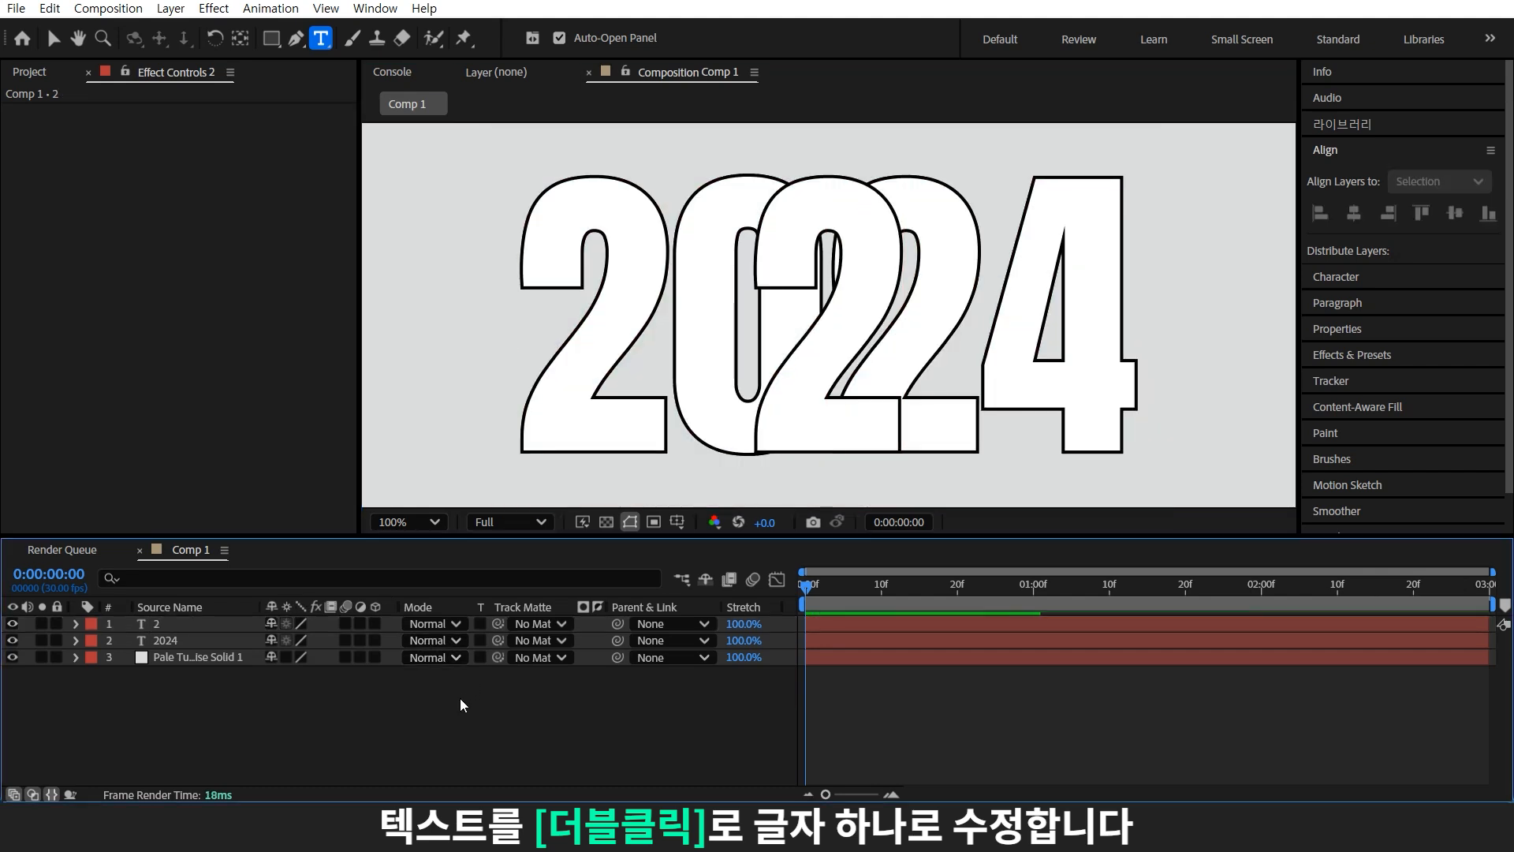
left_click(56, 44)
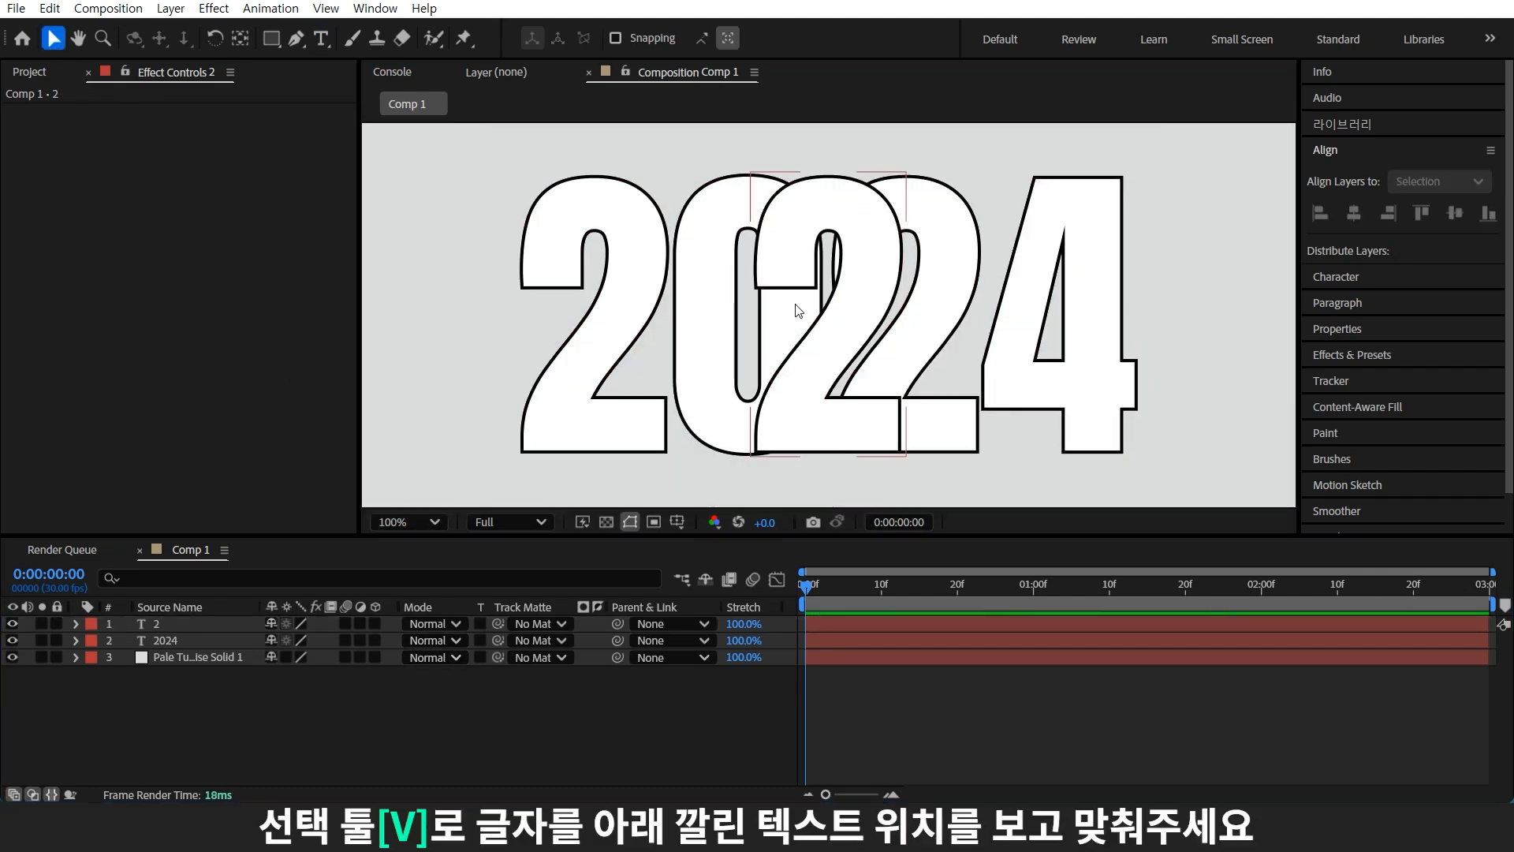
left_click_drag(788, 312, 1057, 359)
Duplicate the single-digit layer, change the copy to "0" and line it up over the second digit.
key("ctrl+d")
double_click(755, 326)
type("0")
key("Escape")
left_click(53, 39)
key("Right")
key("Down")
key("Down")
key("Down")
Duplicate the 0 layer, change the copy's text and layer name to "2" and align it over the third digit.
key("ctrl+d")
double_click(245, 624)
type("2v")
key("Left")
key("Left")
double_click(203, 623)
key("Return")
type("2")
Duplicate the third-digit layer as "4" over the last digit, and delete the original 2024 text layer.
key("ctrl+d")
double_click(203, 624)
type("4v")
left_click(205, 691)
key("Delete")
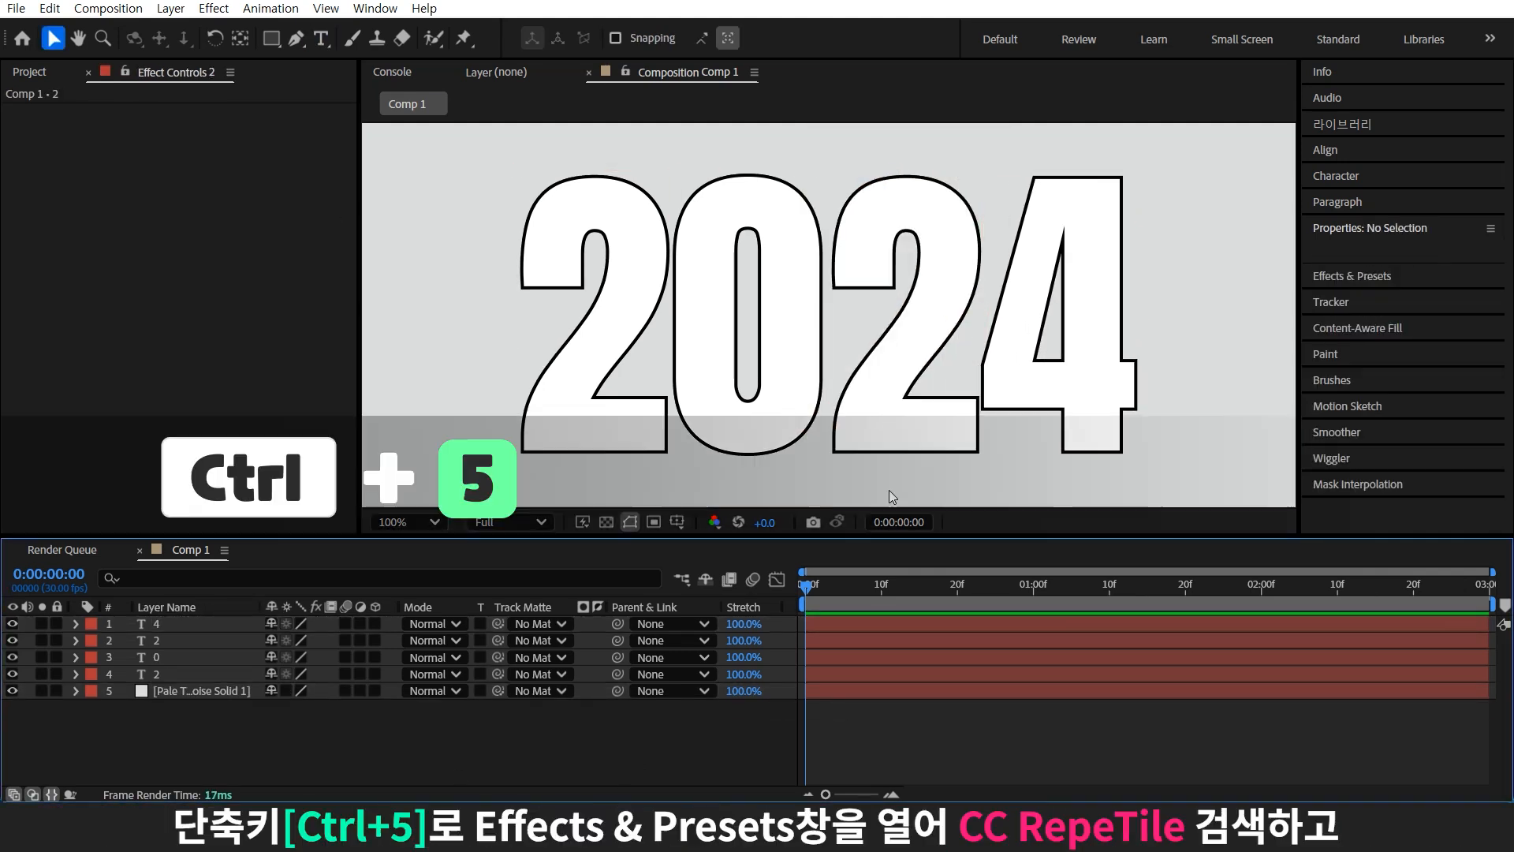
Search the effects for "tile" and apply CC RepeTile to the first digit's 2 layer.
scroll(965, 416, "down", 3)
key("ctrl+5")
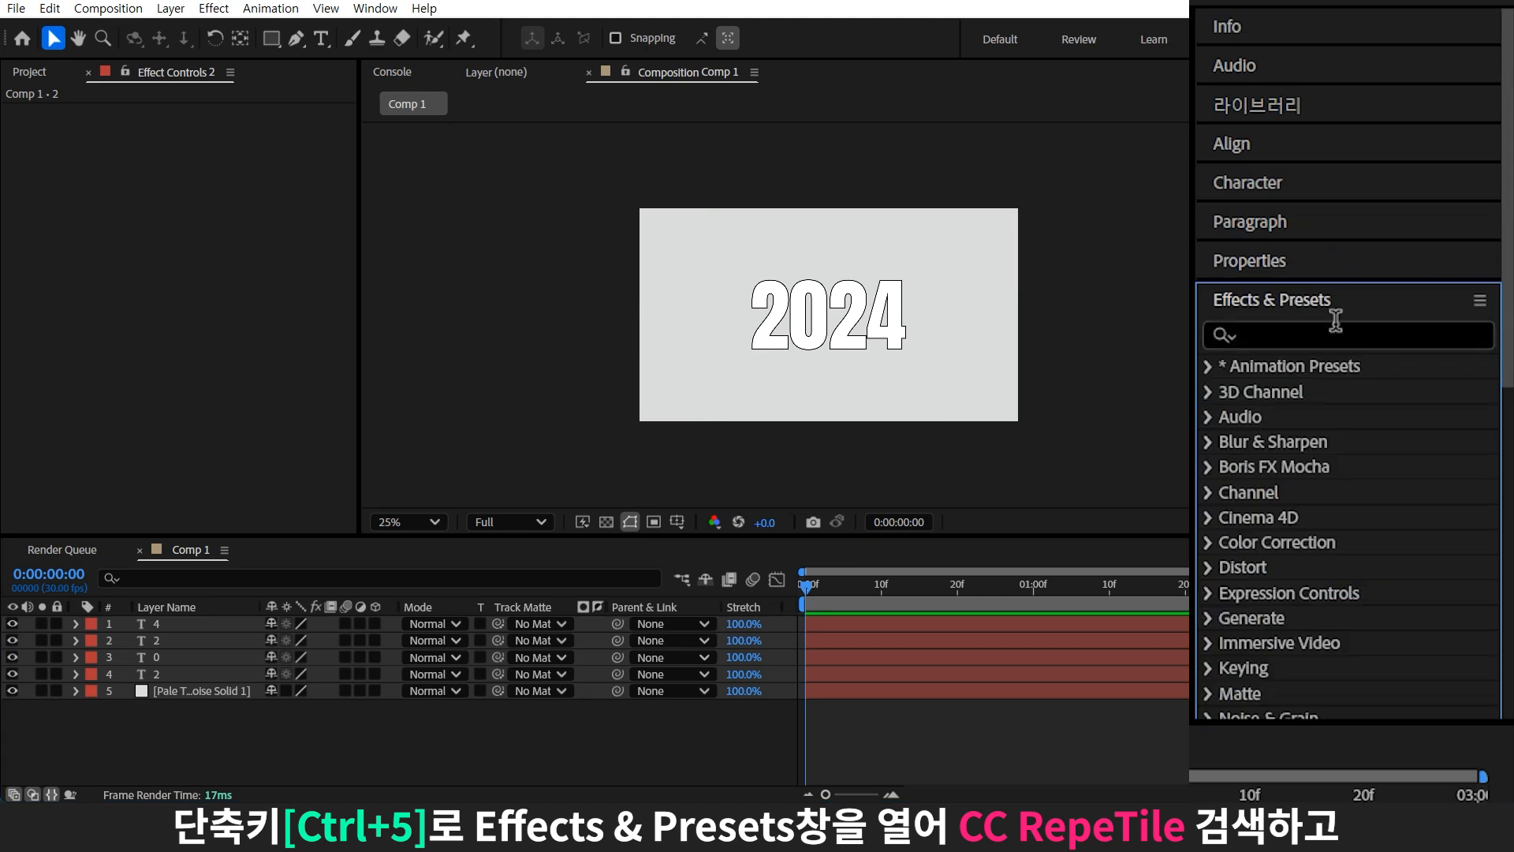
left_click(1335, 325)
type("tile")
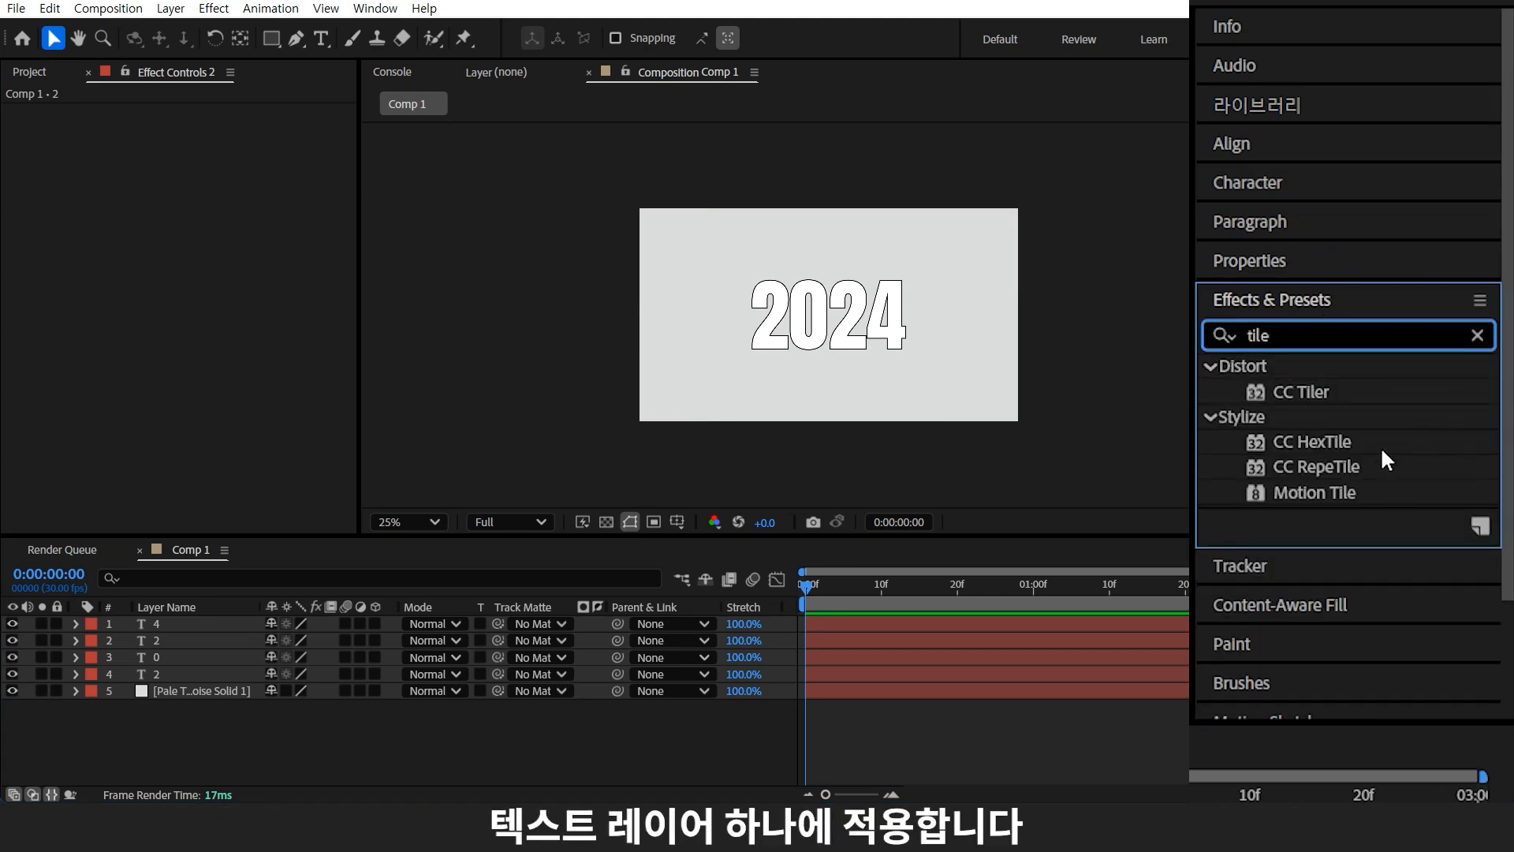
left_click(1357, 464)
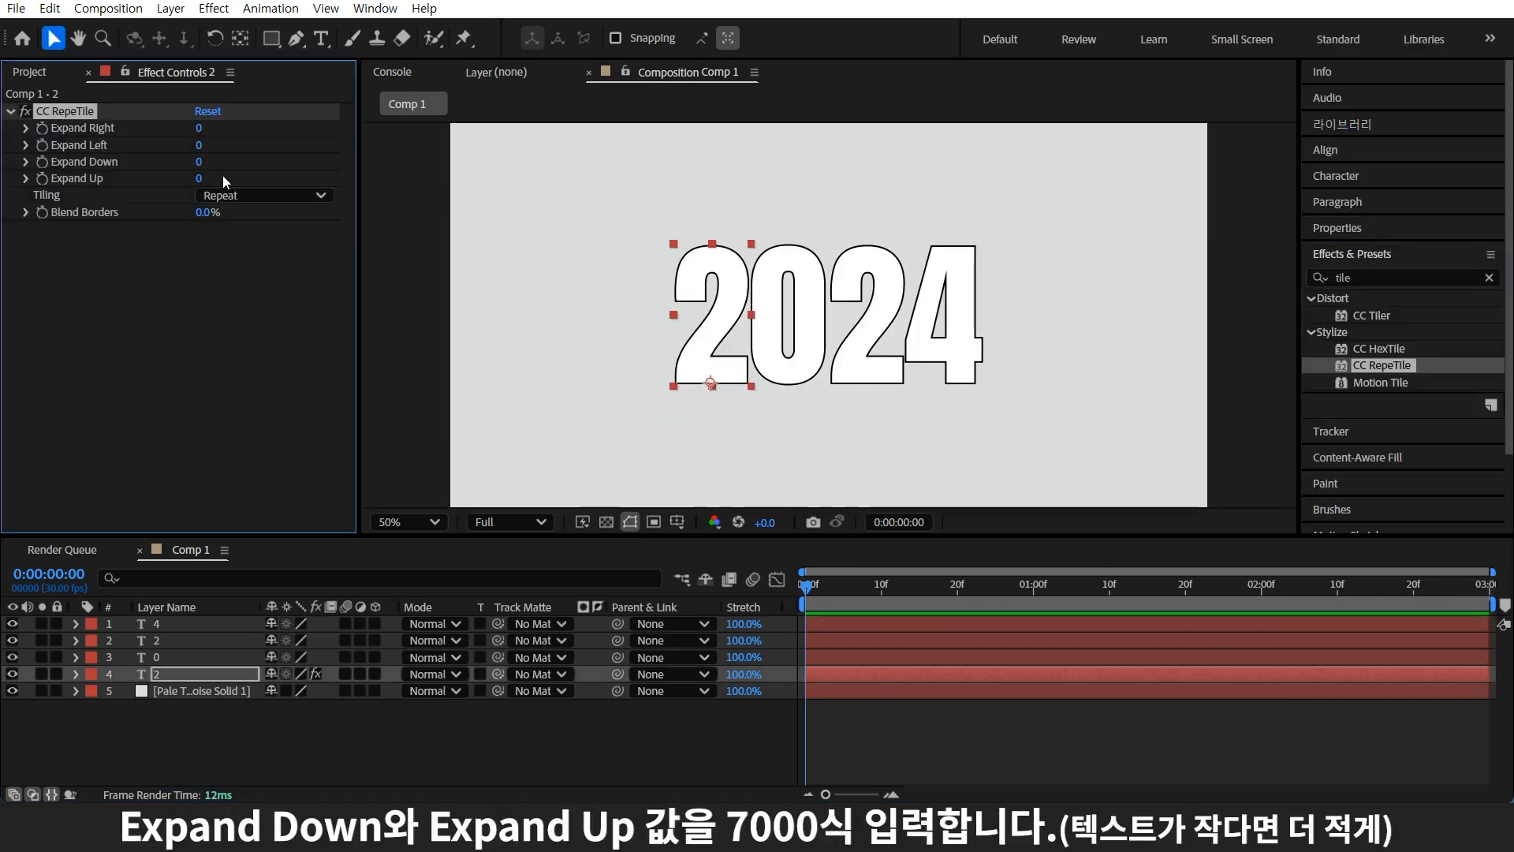
Set CC RepeTile's Expand Down and Expand Up to 7000 each on the first digit's layer.
left_click(200, 163)
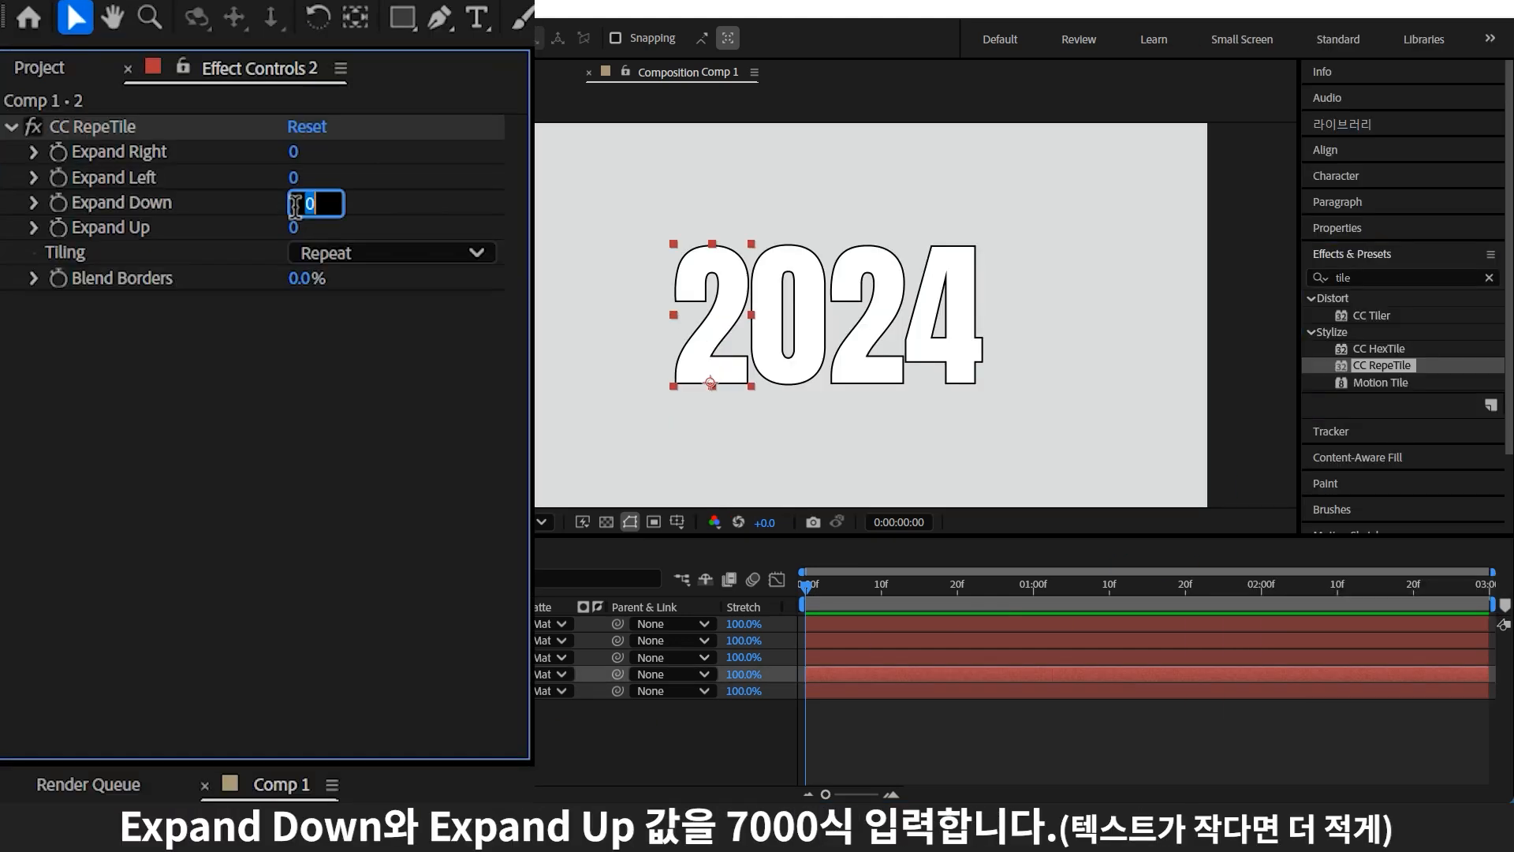
type("7000")
key("Return")
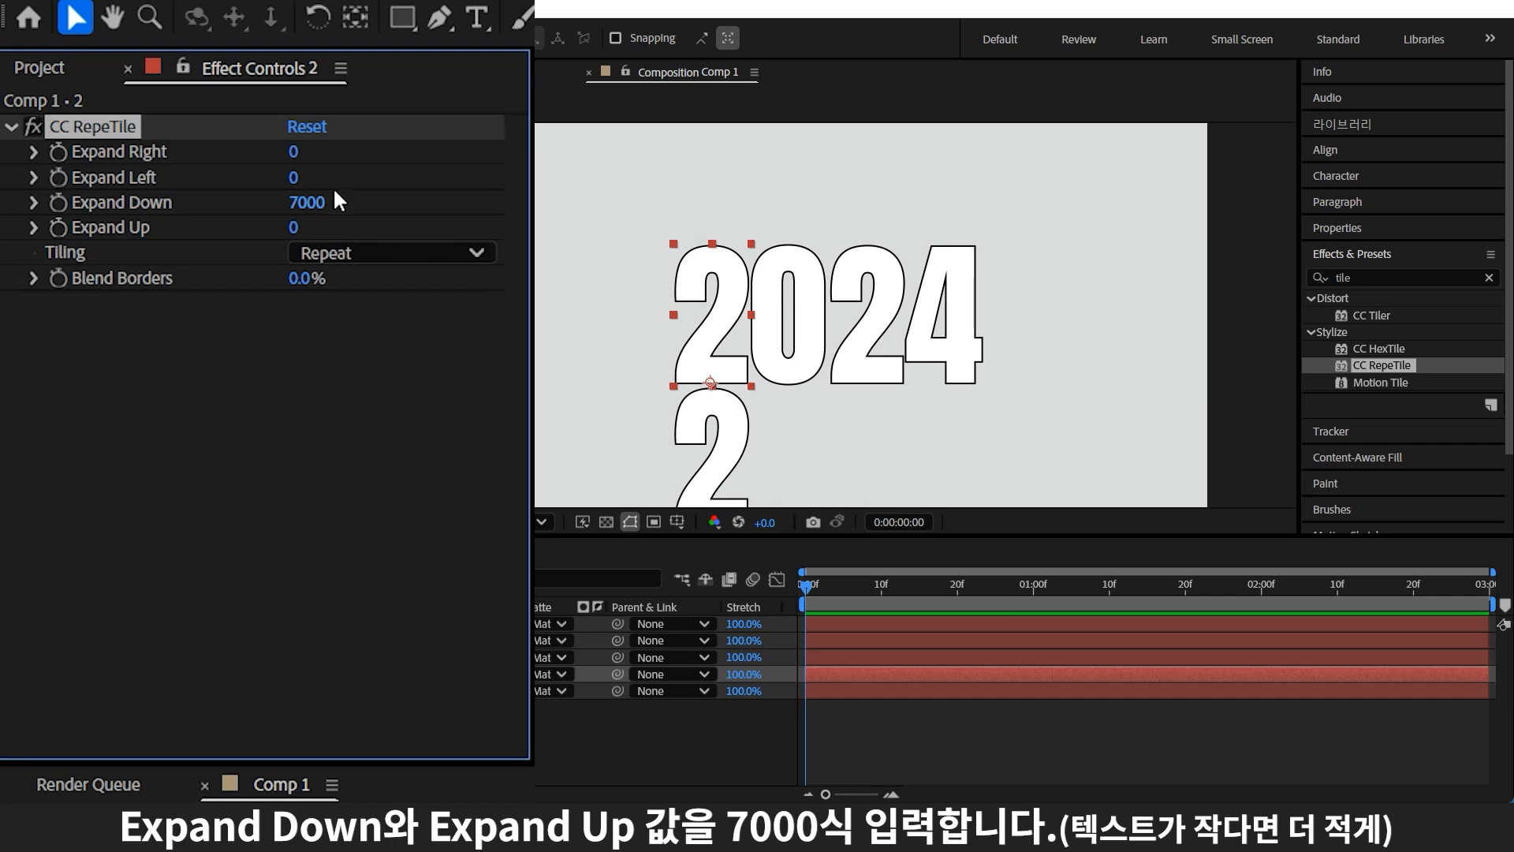
left_click(293, 227)
type("7000")
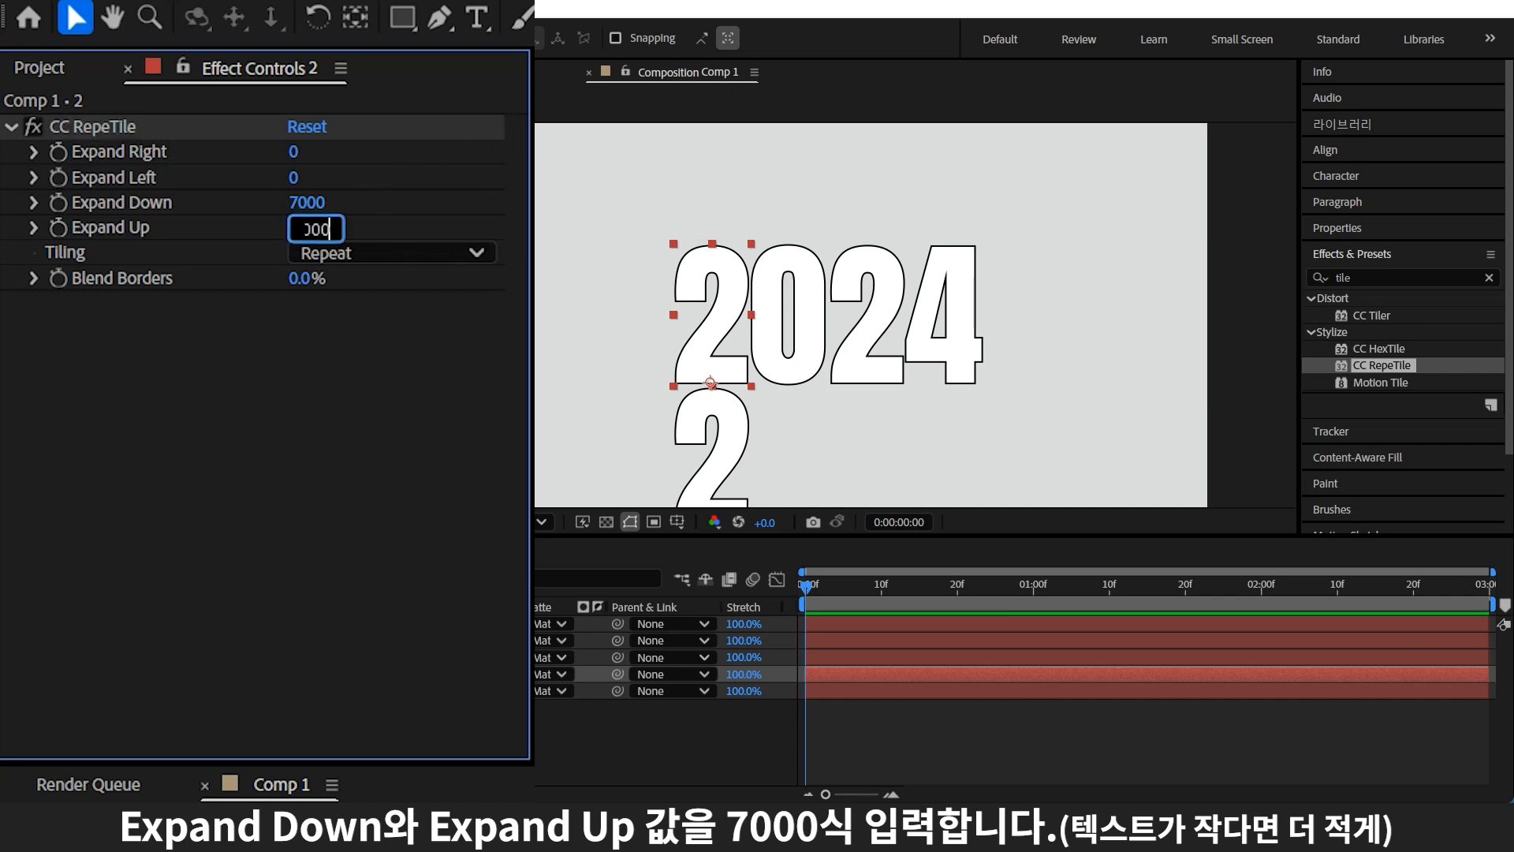
key("Return")
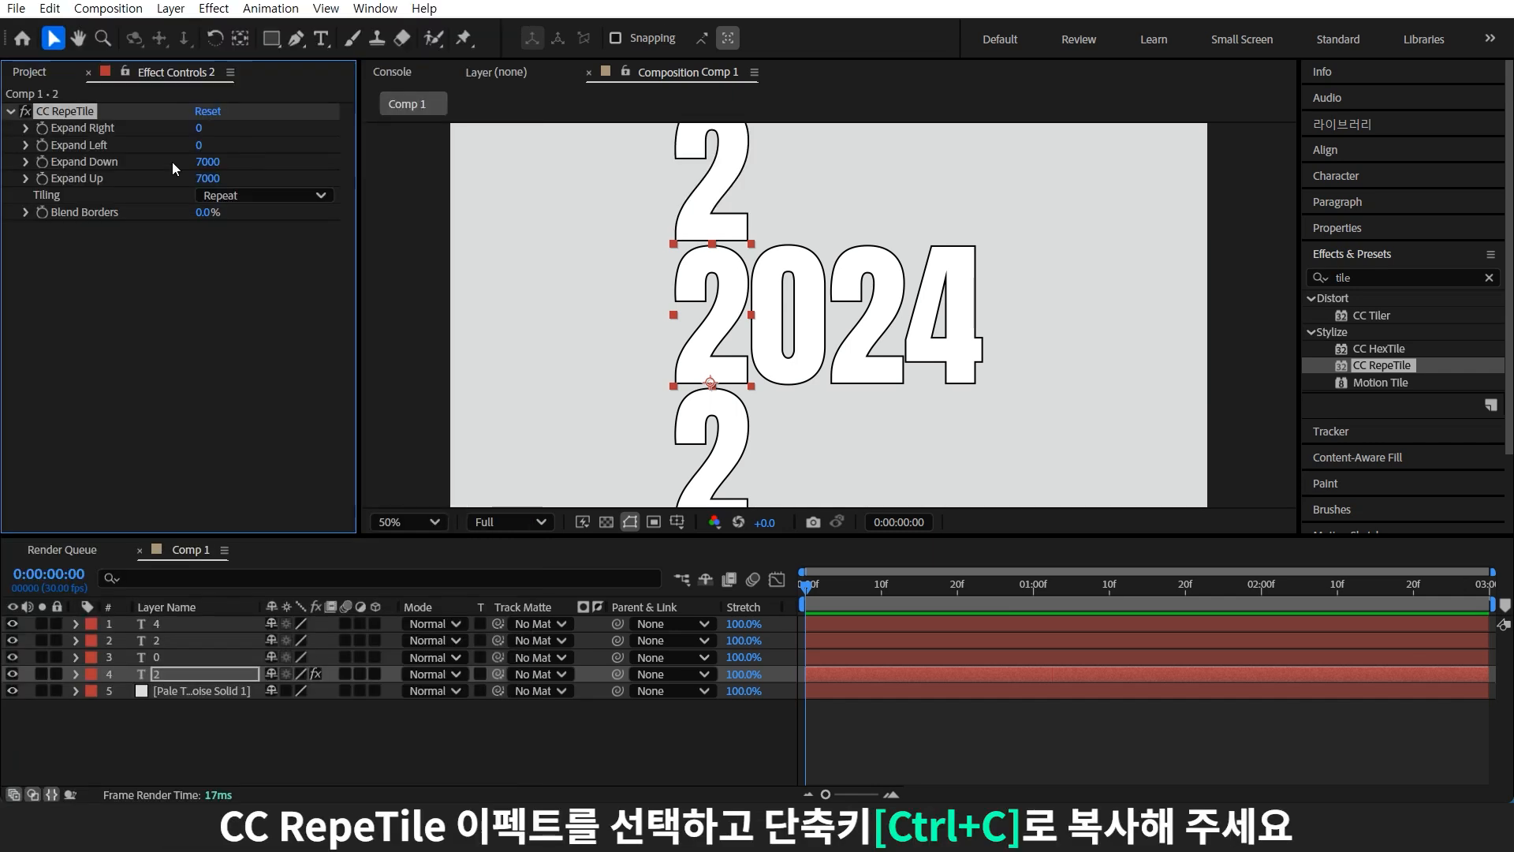
Copy the CC RepeTile effect from the first digit and paste it onto the 0, second 2 and 4 layers.
key("ctrl+c")
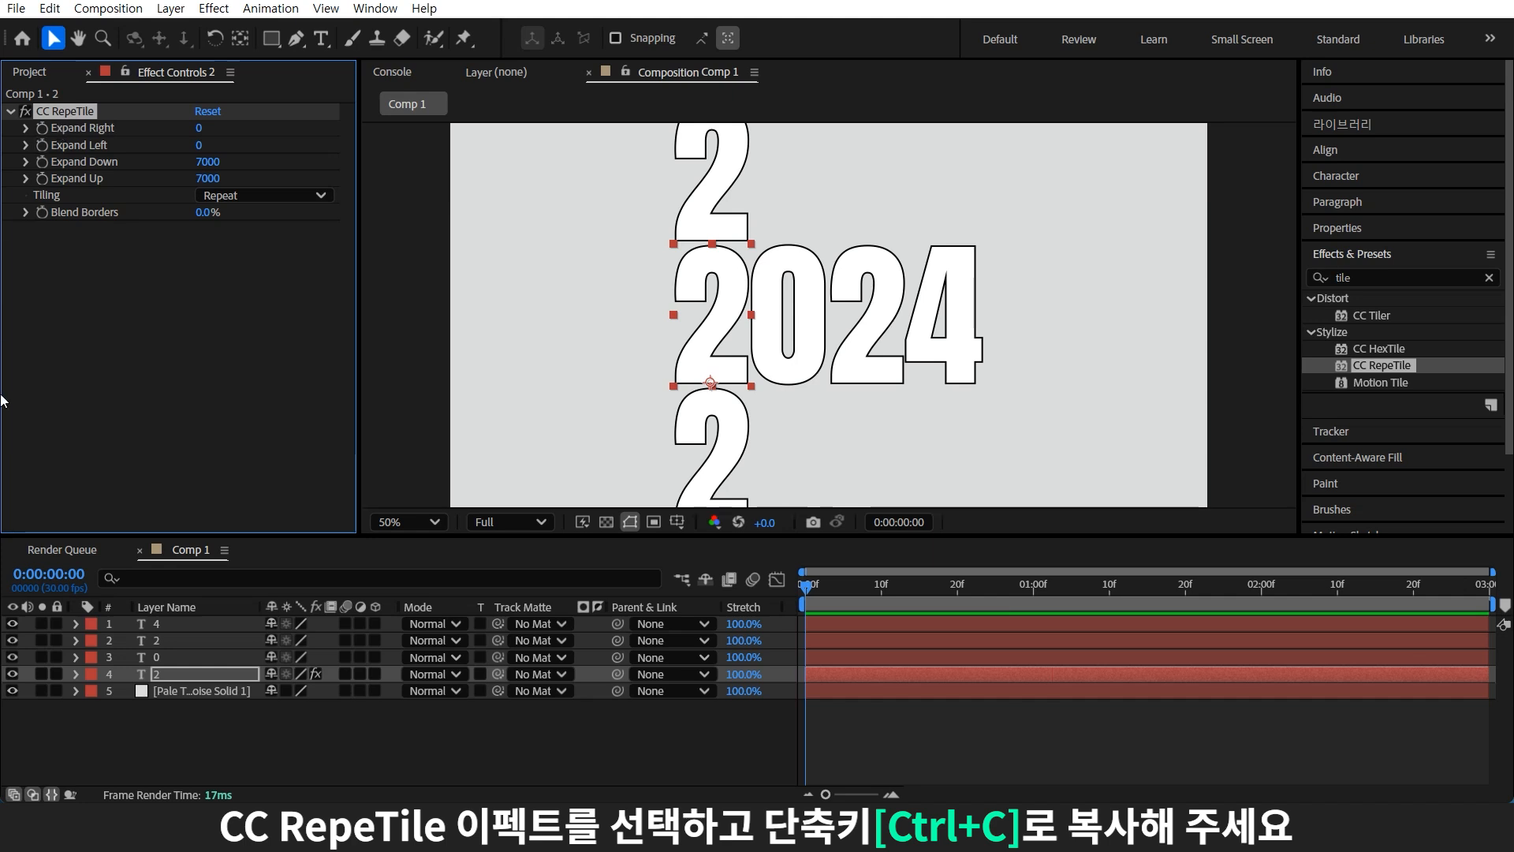
left_click(164, 661)
key("ctrl+v")
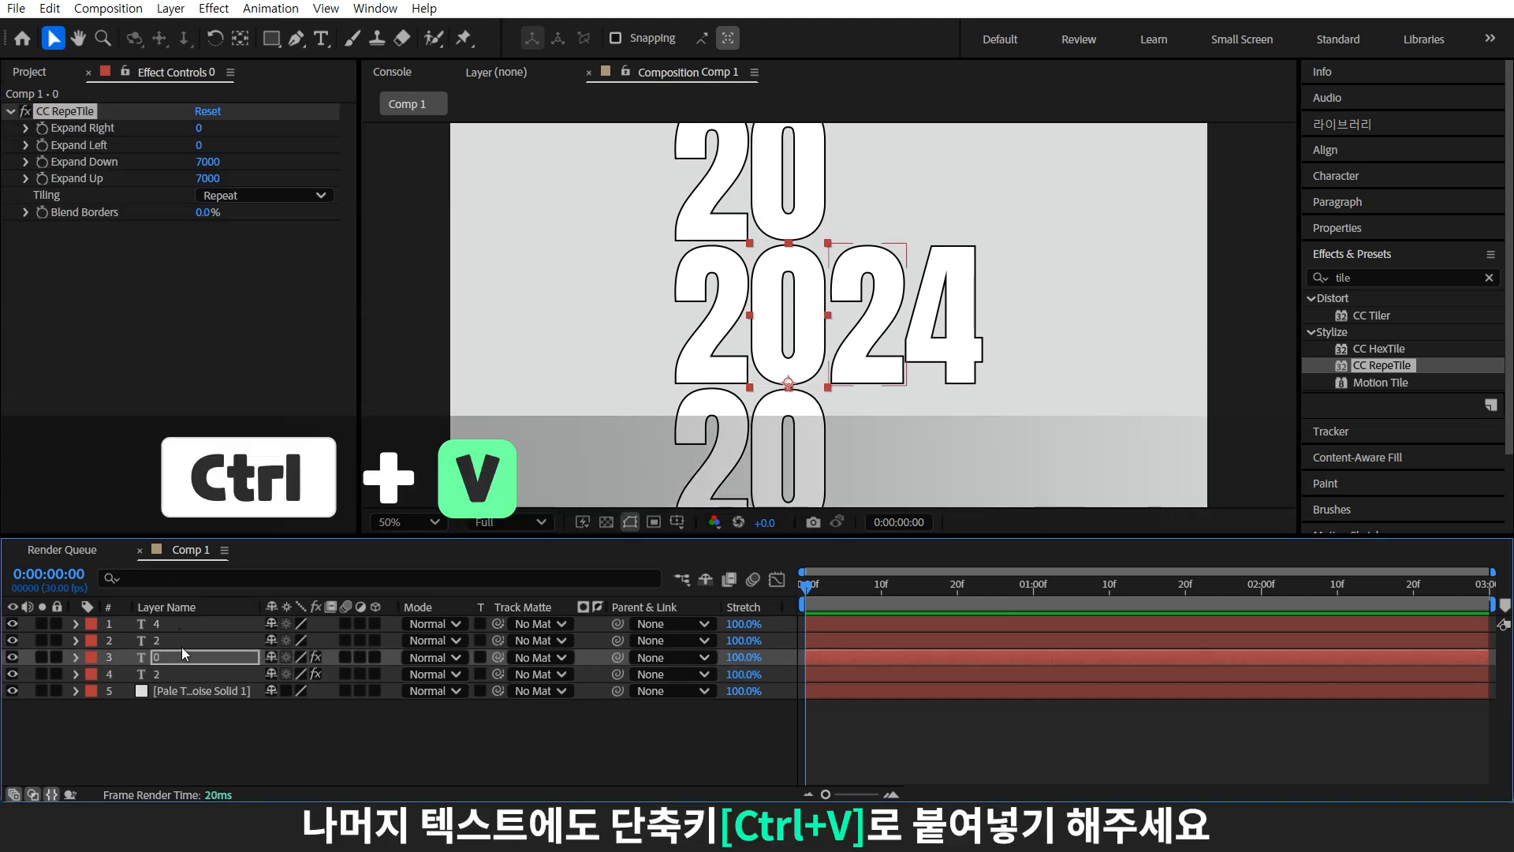
left_click(186, 642)
key("ctrl+v")
left_click(191, 629)
key("ctrl+v")
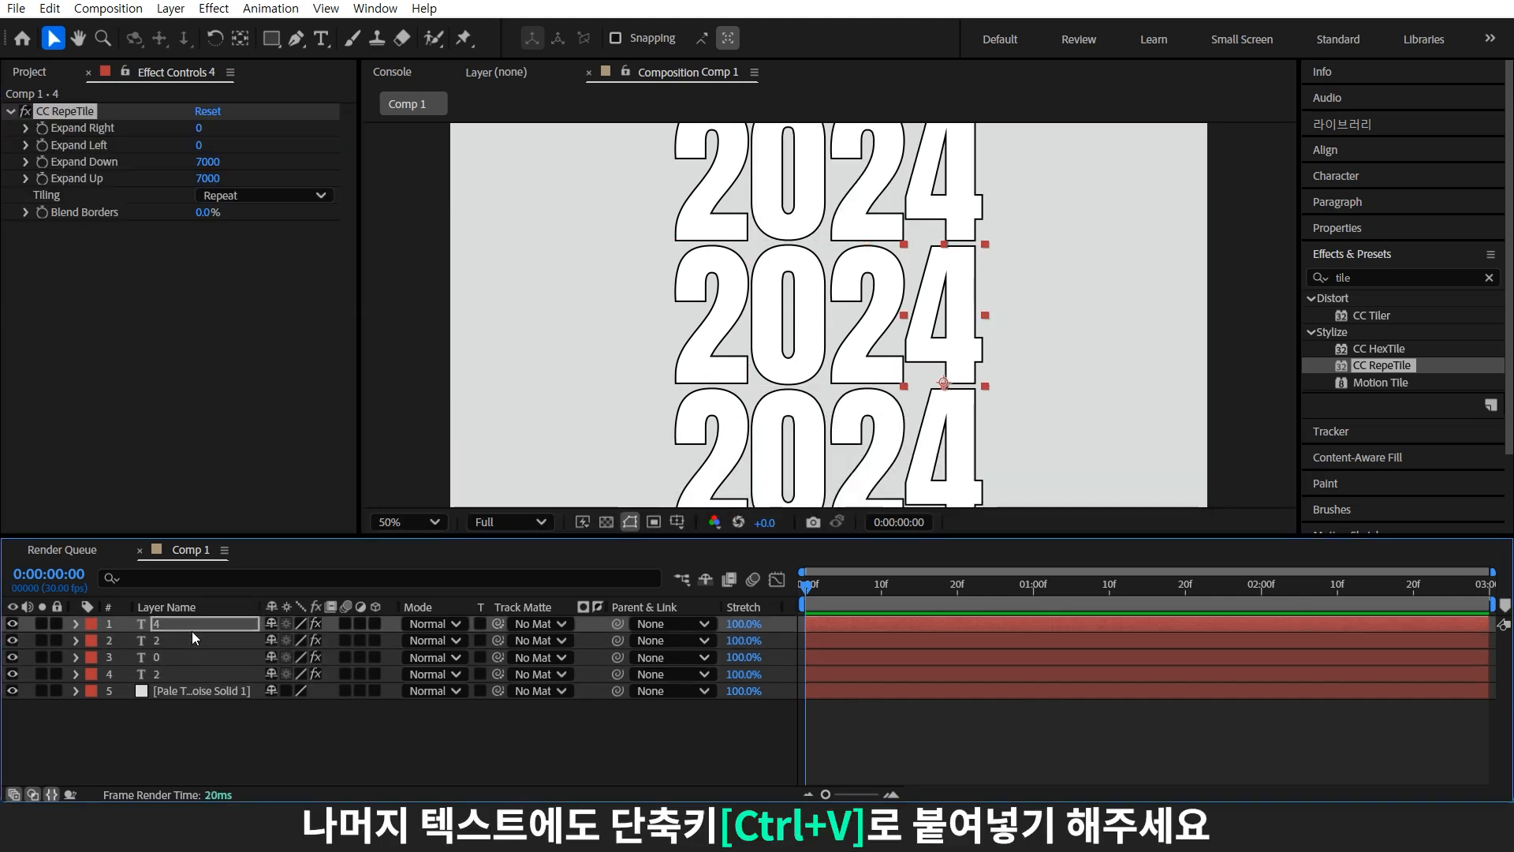
Add Position keyframes to all four digit layers at 0:00:02:10.
key("comma")
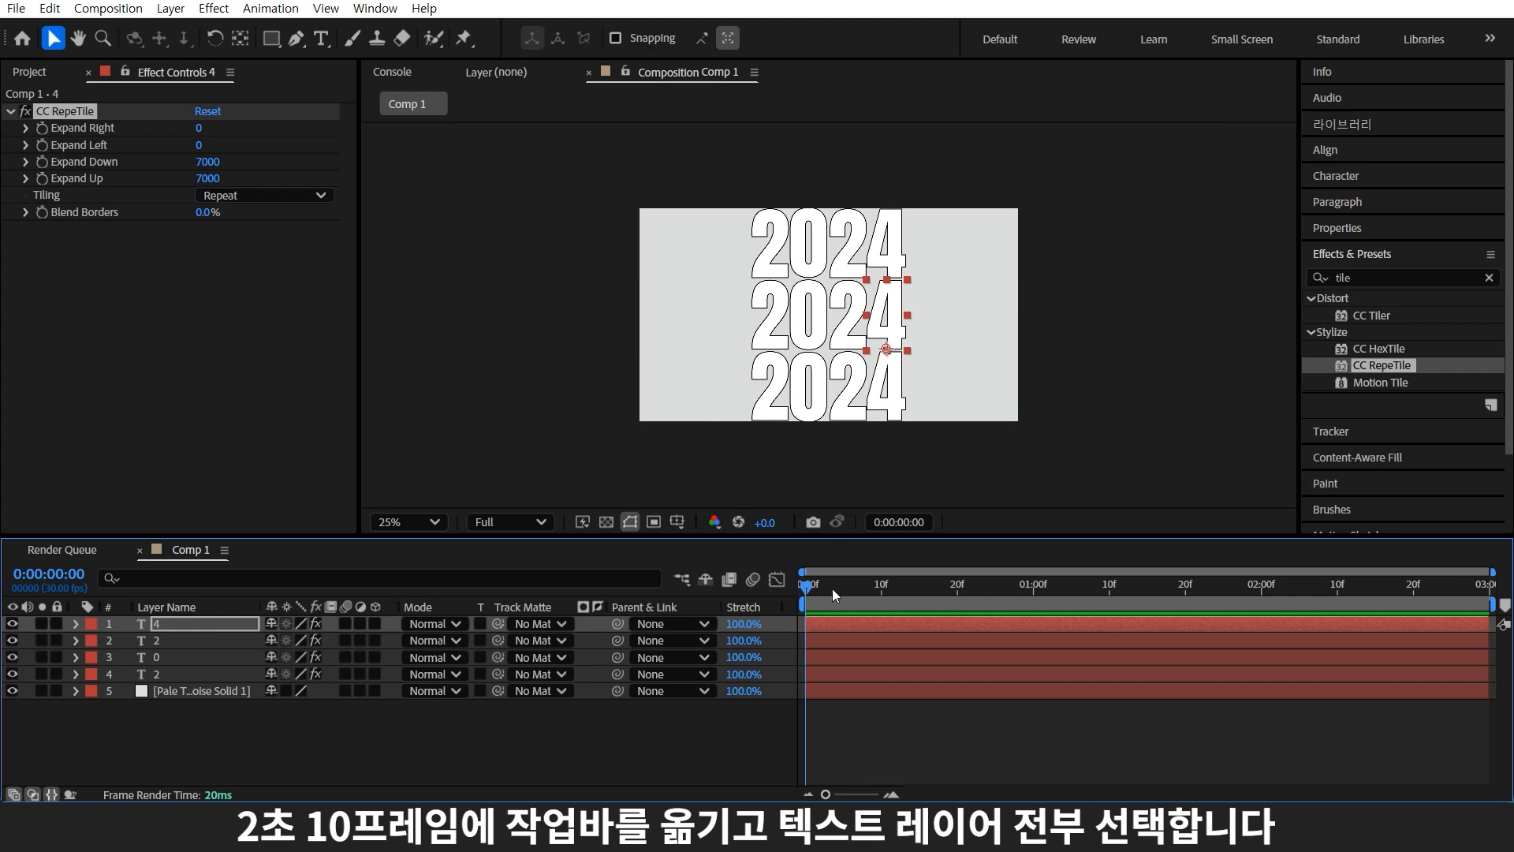
left_click_drag(831, 588, 1293, 586)
left_click(173, 662, "shift")
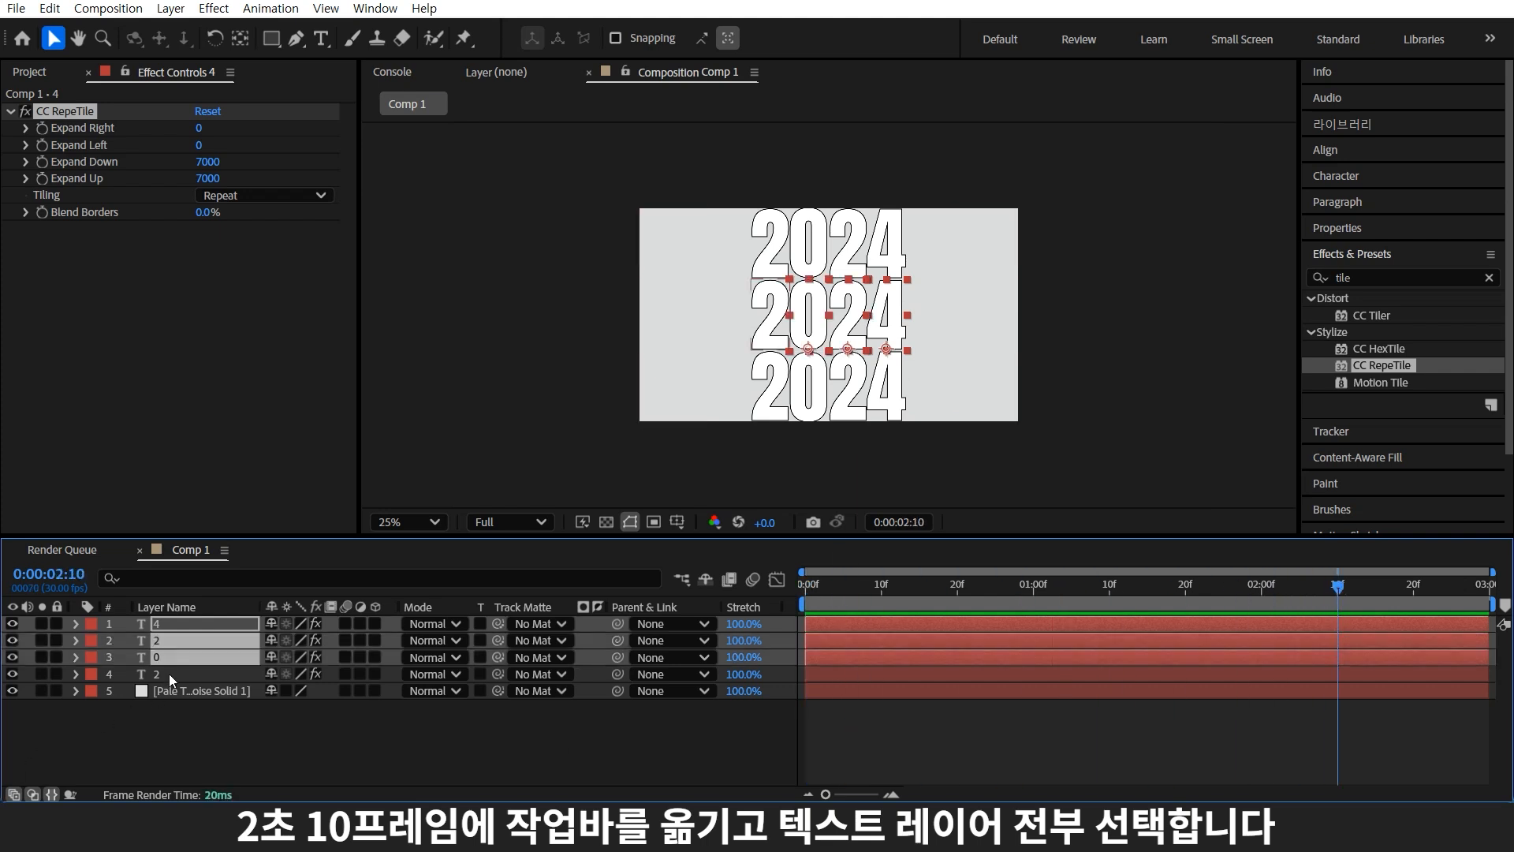
left_click(169, 673, "shift")
key("p")
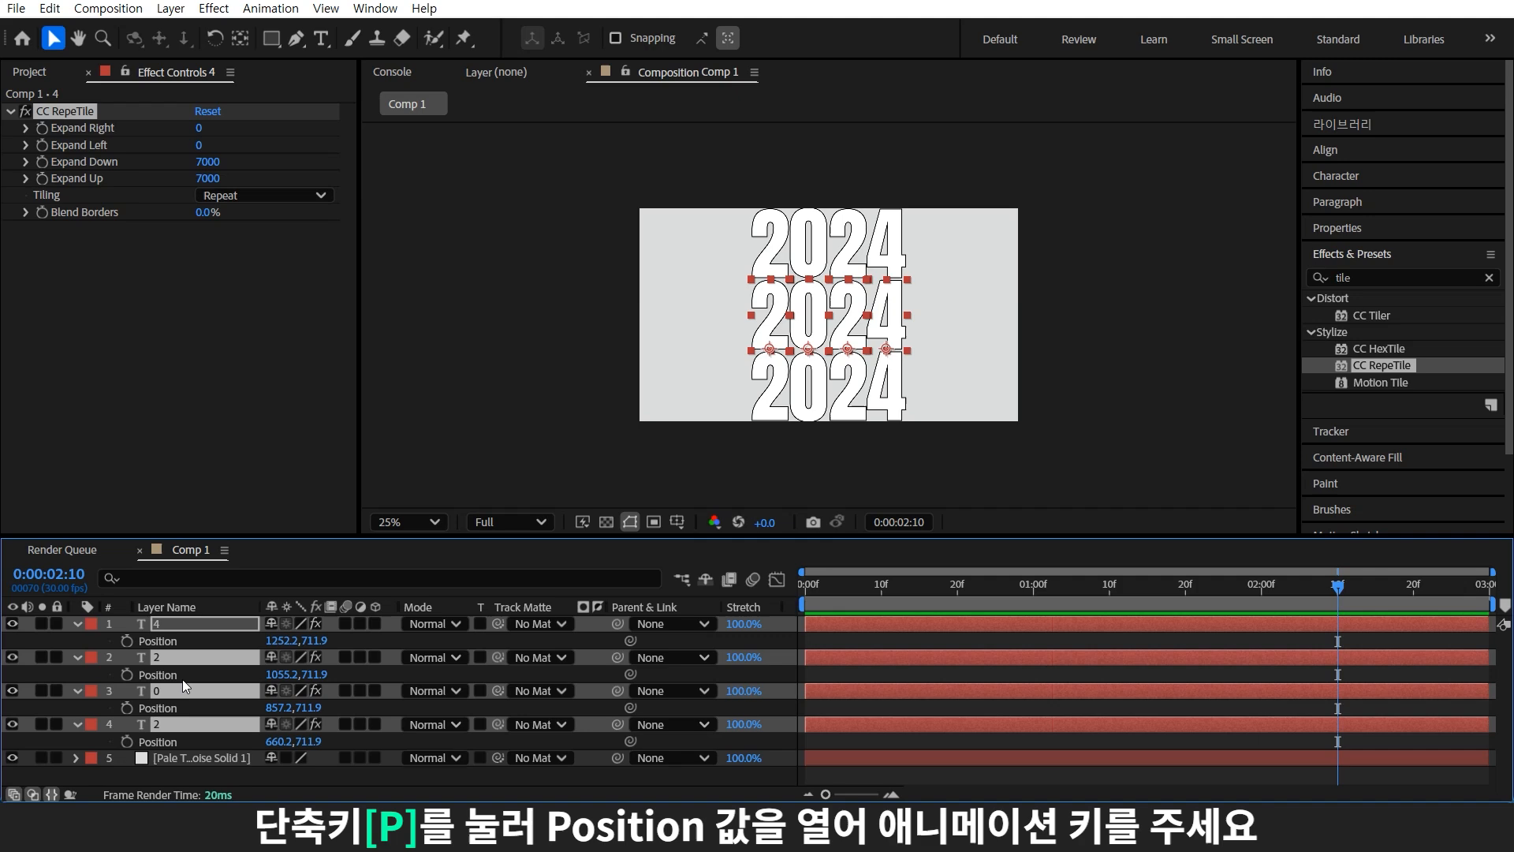
left_click(126, 640)
At 0:00:00:10, move the first digit's 2 layer straight up to a Y position of about -1824, matching the row.
left_click(876, 596)
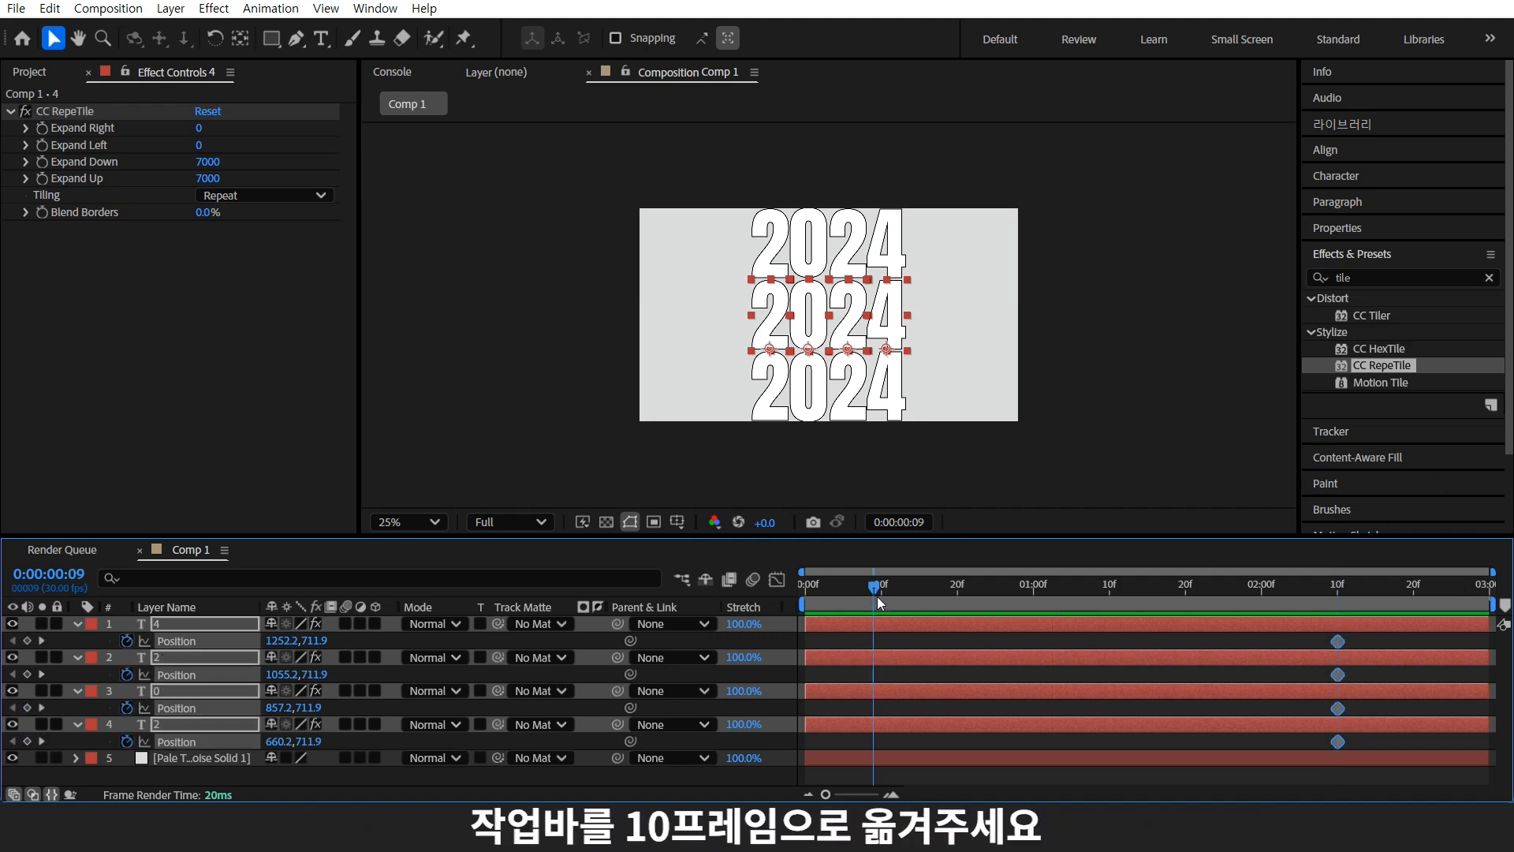
left_click(902, 625)
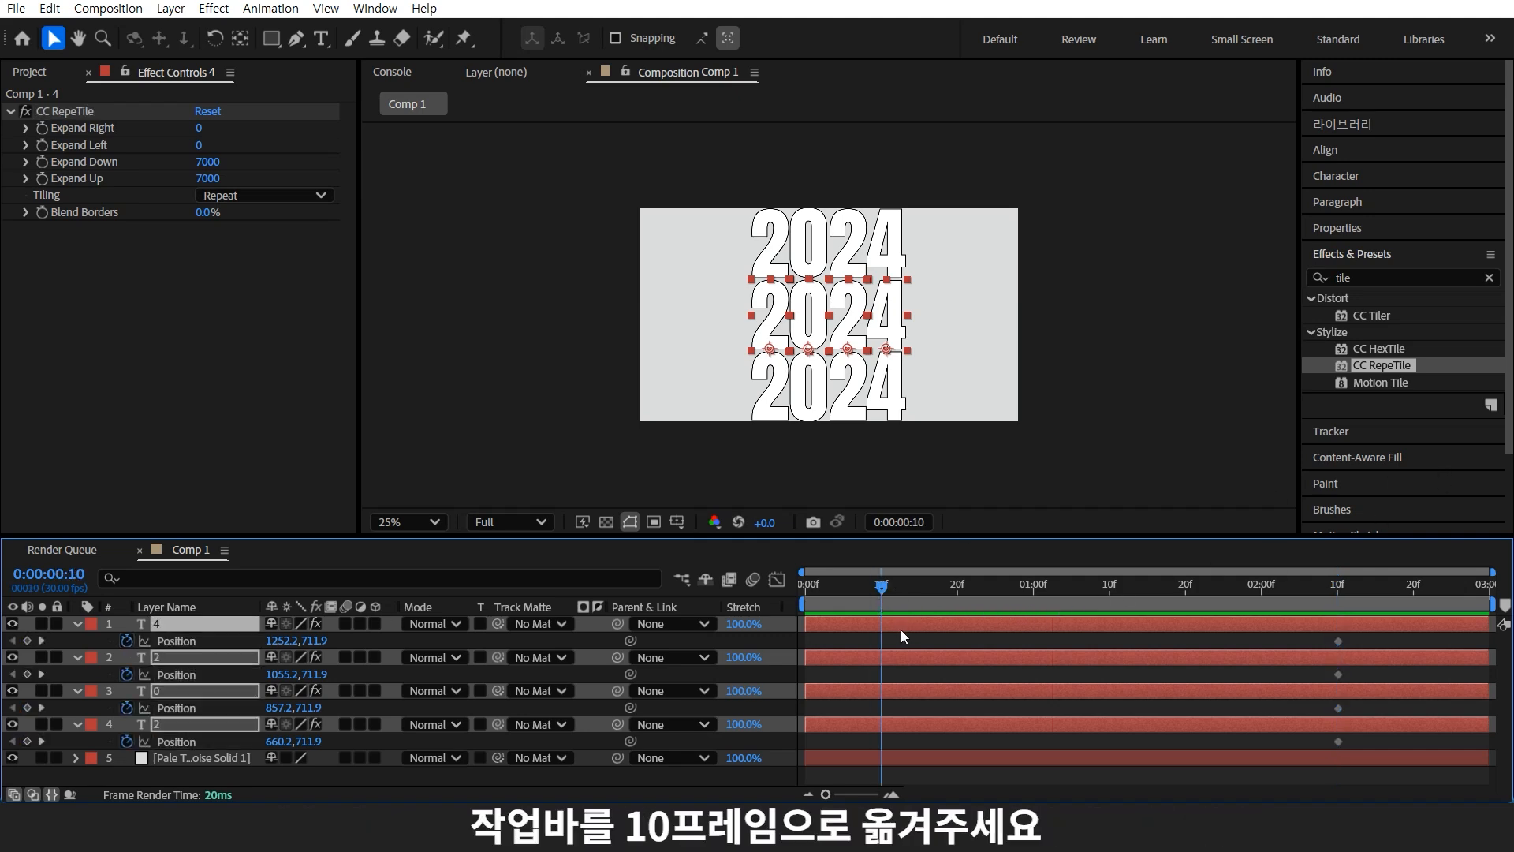
left_click(584, 385)
left_click(764, 325)
scroll(831, 320, "down", 1)
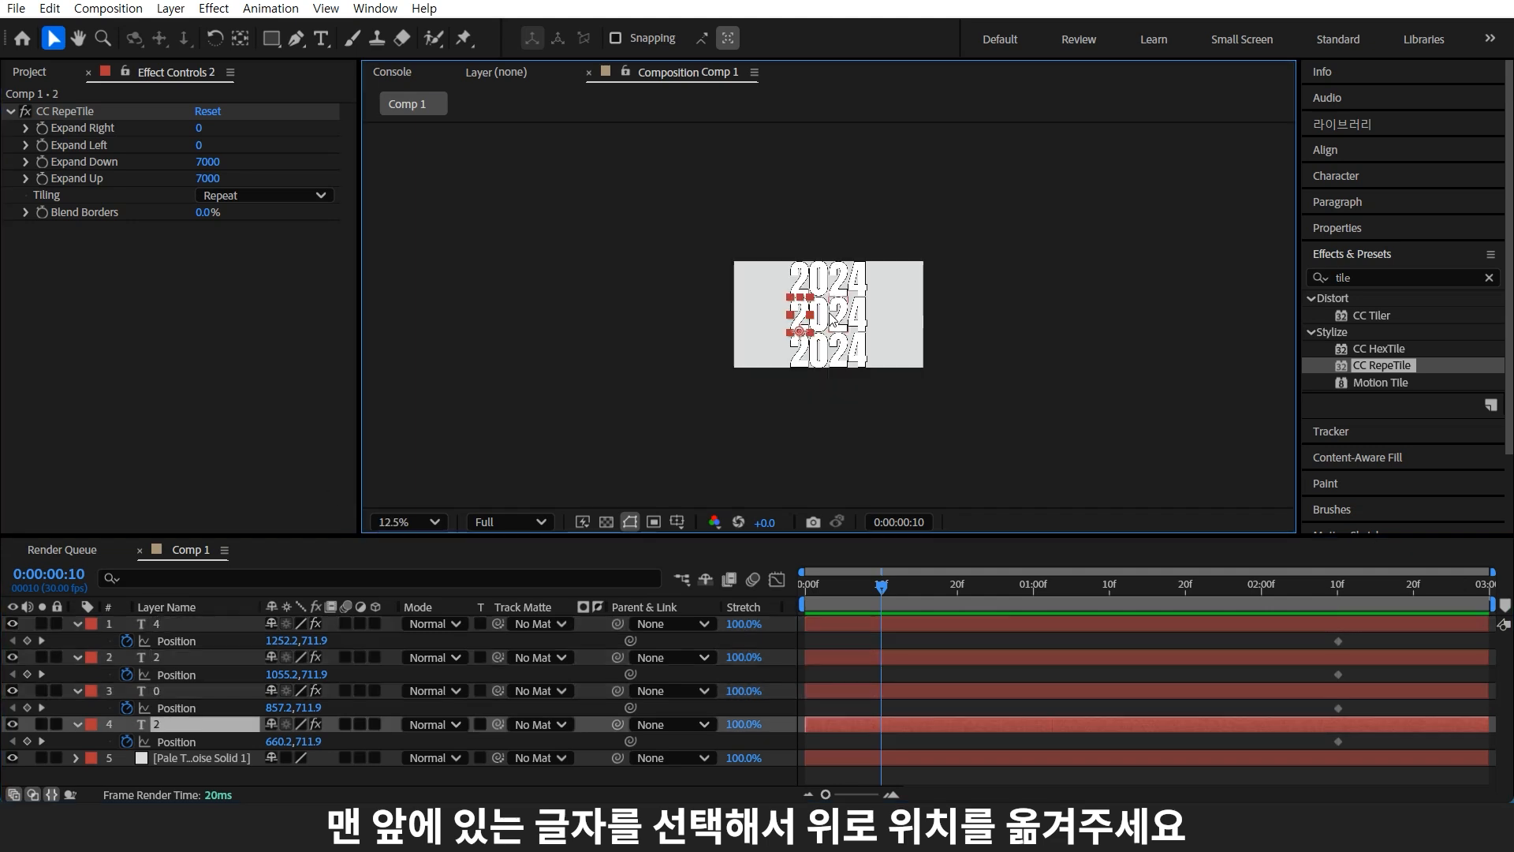
left_click_drag(802, 328, 910, 79)
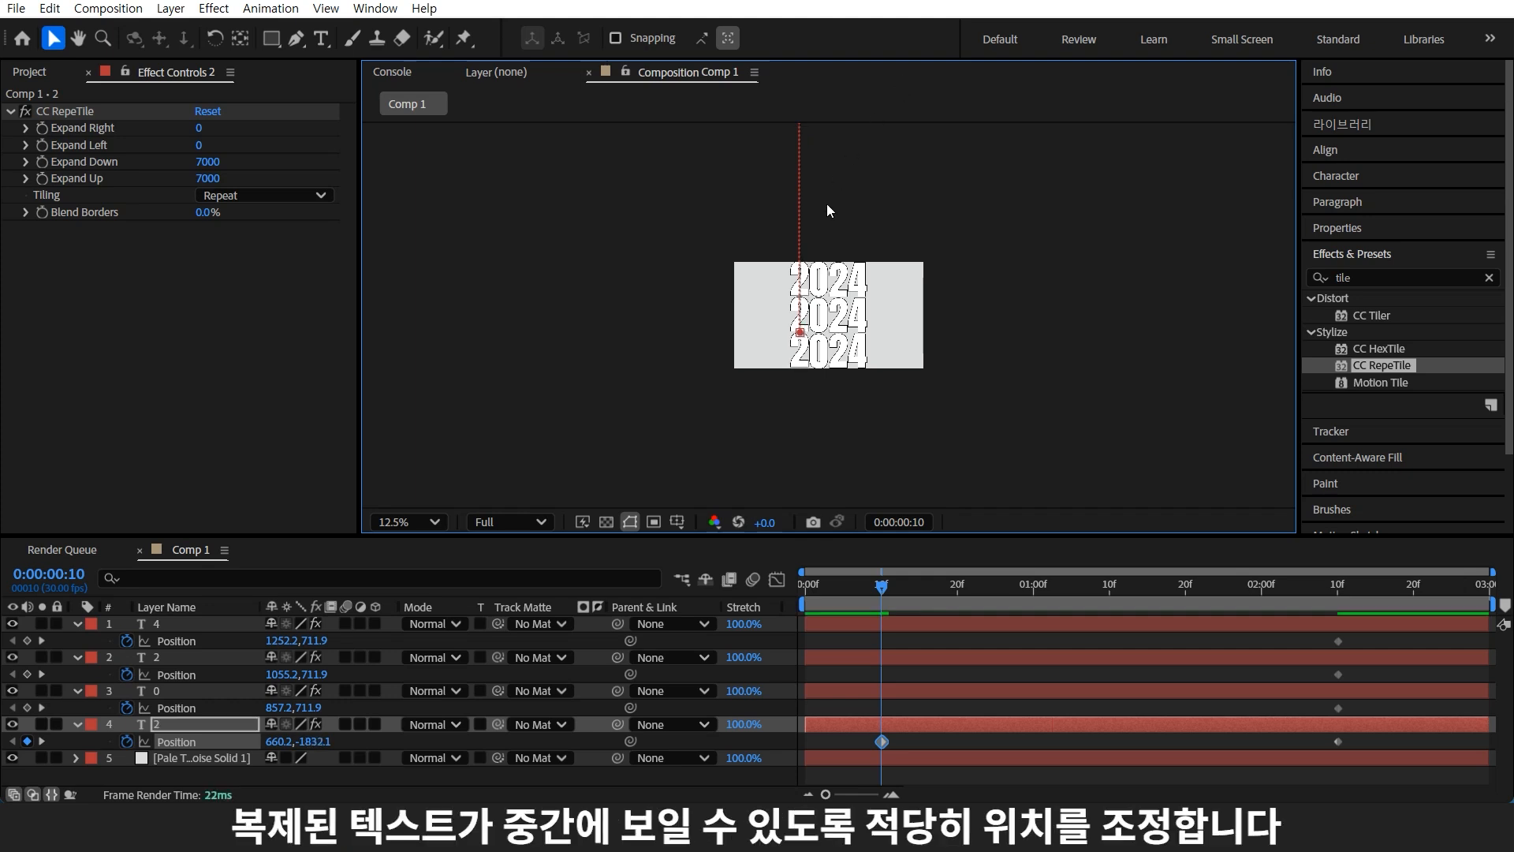
scroll(826, 204, "up", 1)
scroll(836, 211, "up", 3)
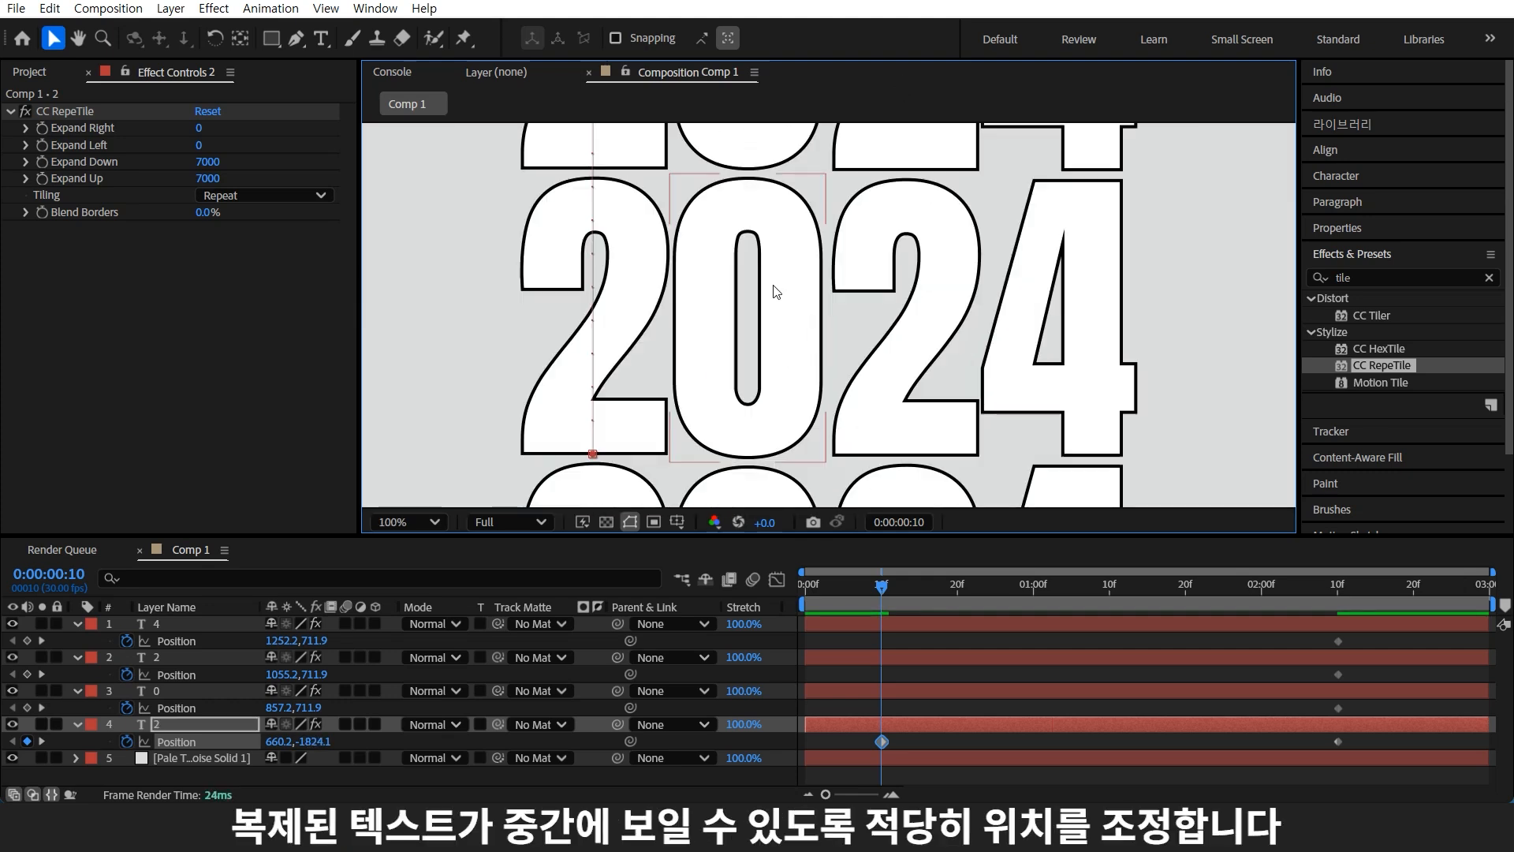
Move the 0 layer straight down to a Y position of about 2177 at frame 10.
left_click(773, 287)
scroll(776, 295, "down", 3)
left_click_drag(817, 312, 818, 459)
scroll(820, 442, "up", 3)
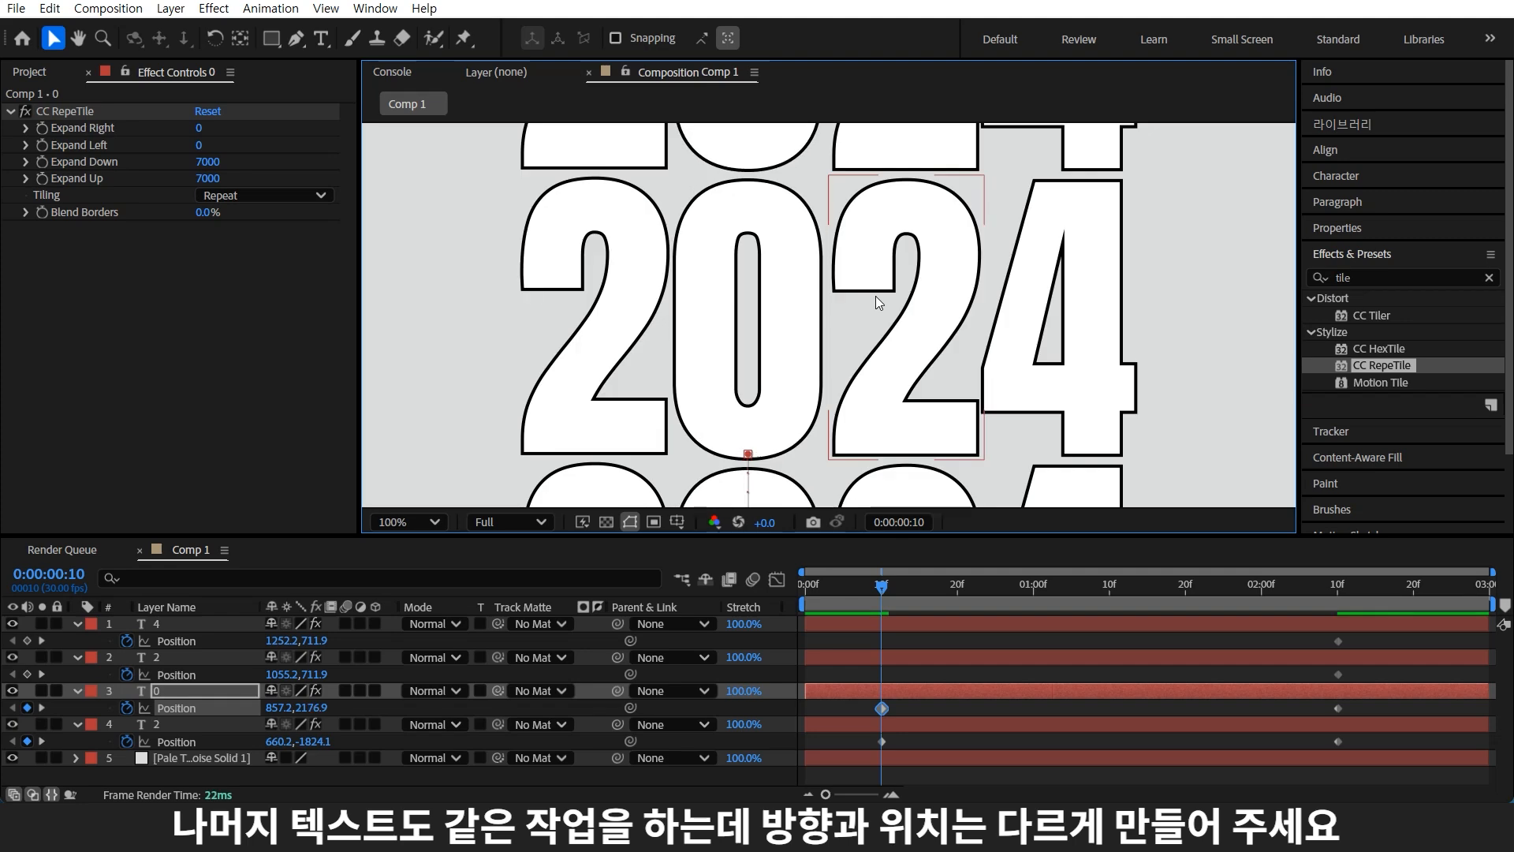
Move the third digit's 2 layer straight up to a Y position of about -737 at frame 10.
left_click(875, 296)
scroll(875, 295, "down", 3)
left_click_drag(840, 313, 875, 170)
scroll(877, 201, "up", 3)
Move the 4 layer straight down to a Y position of about 5422 at frame 10.
left_click(1018, 241)
scroll(1017, 241, "down", 3)
left_click_drag(858, 316, 757, 788)
scroll(944, 306, "up", 3)
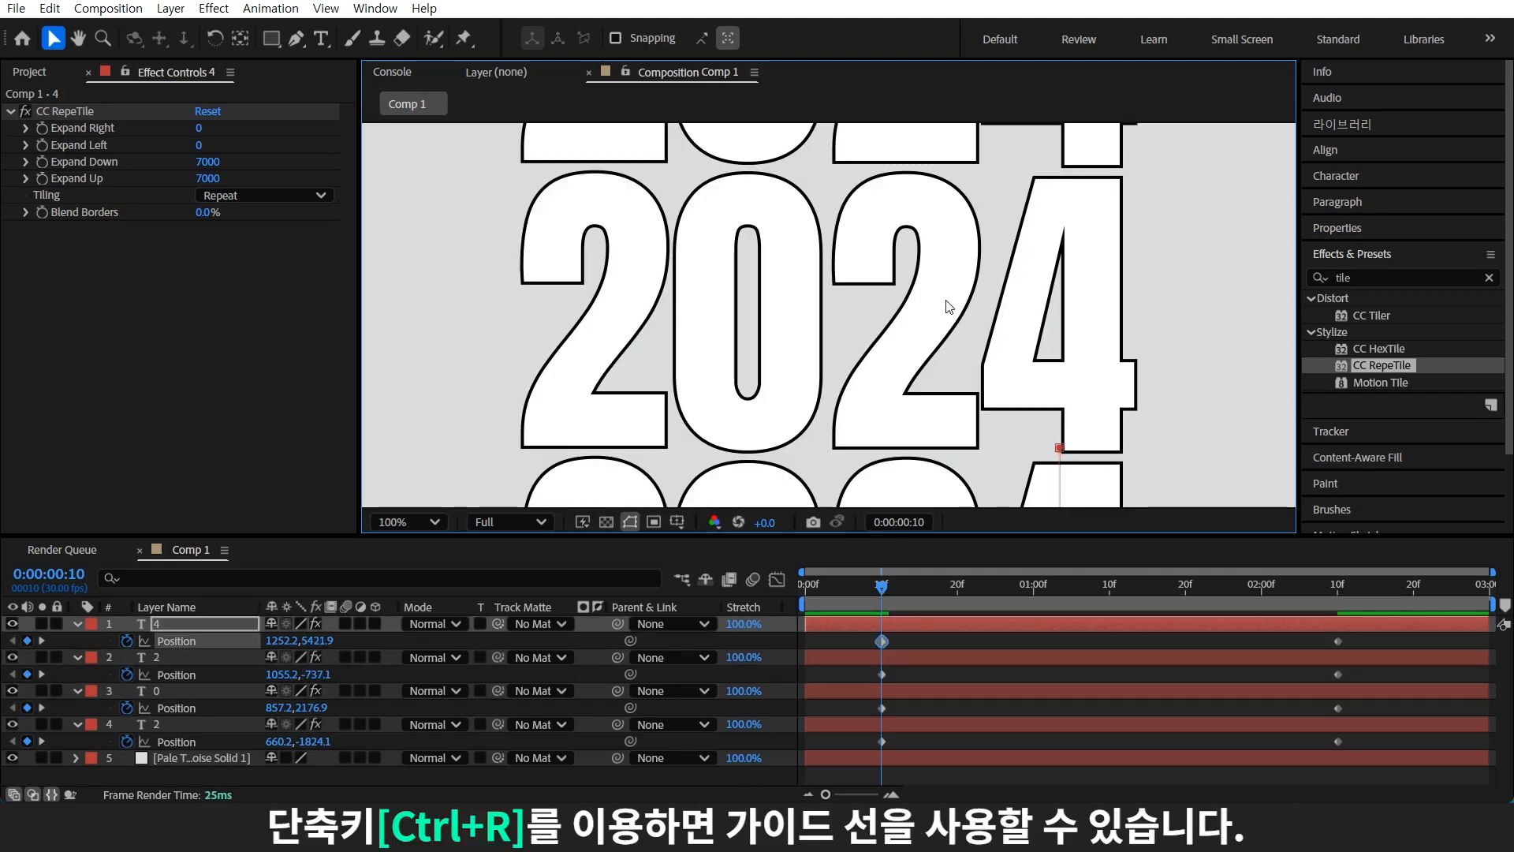
Show the rulers, place horizontal guides at the digits' upper and lower edges, and nudge the 4 layer up 7 px.
key("ctrl+r")
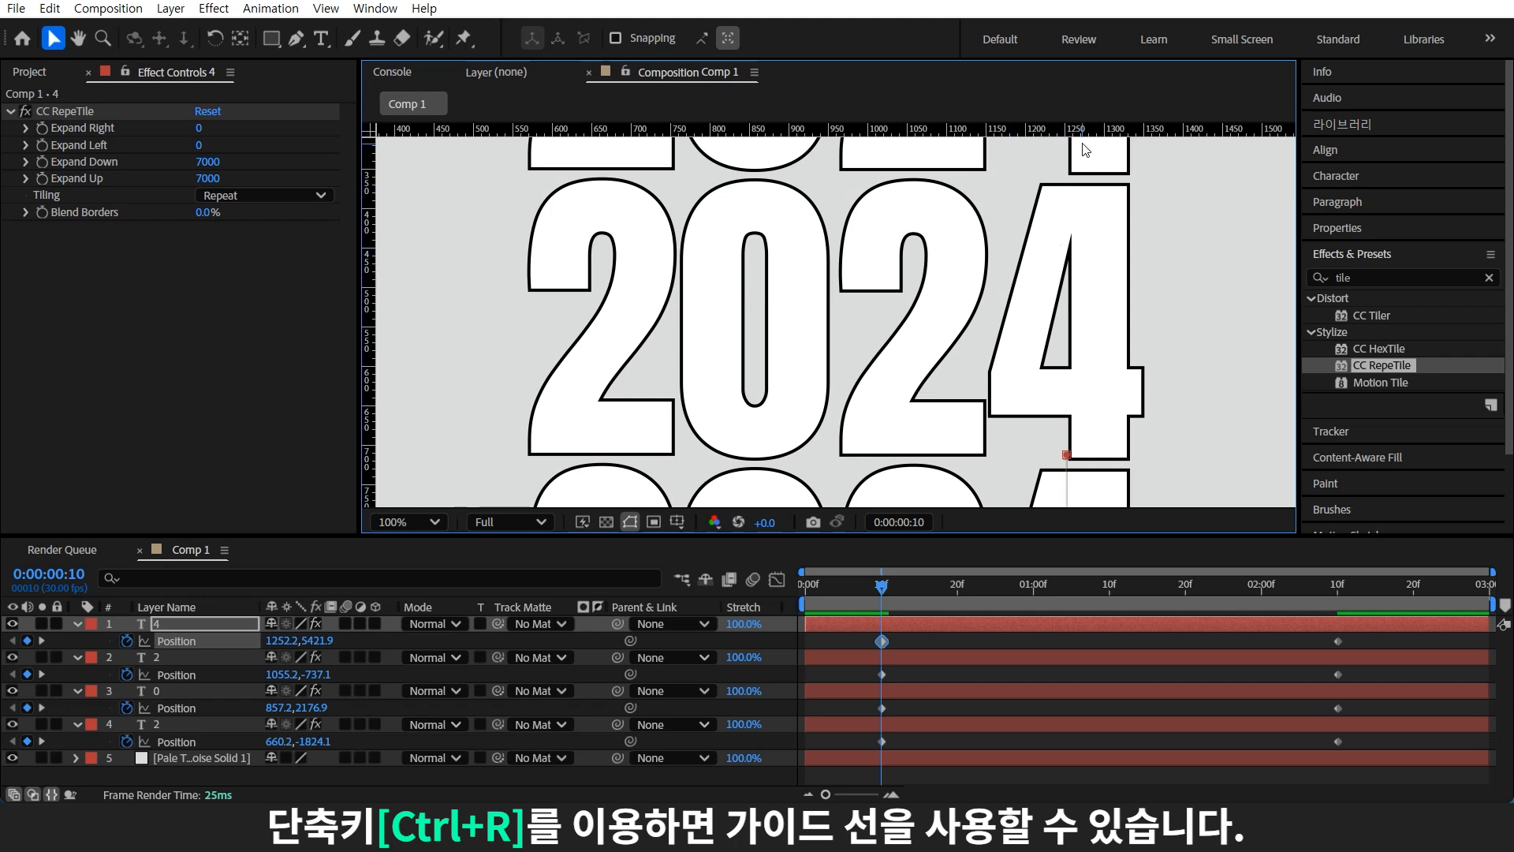
left_click_drag(1080, 192, 1081, 451)
left_click(220, 623)
key("Up")
key("Up")
key("Up")
key("Up")
key("Up")
key("Up")
key("Up")
Nudge the 0 layer up 4 px to line it up with the guides at frame 10.
left_click(165, 692)
key("Up")
key("Up")
key("Up")
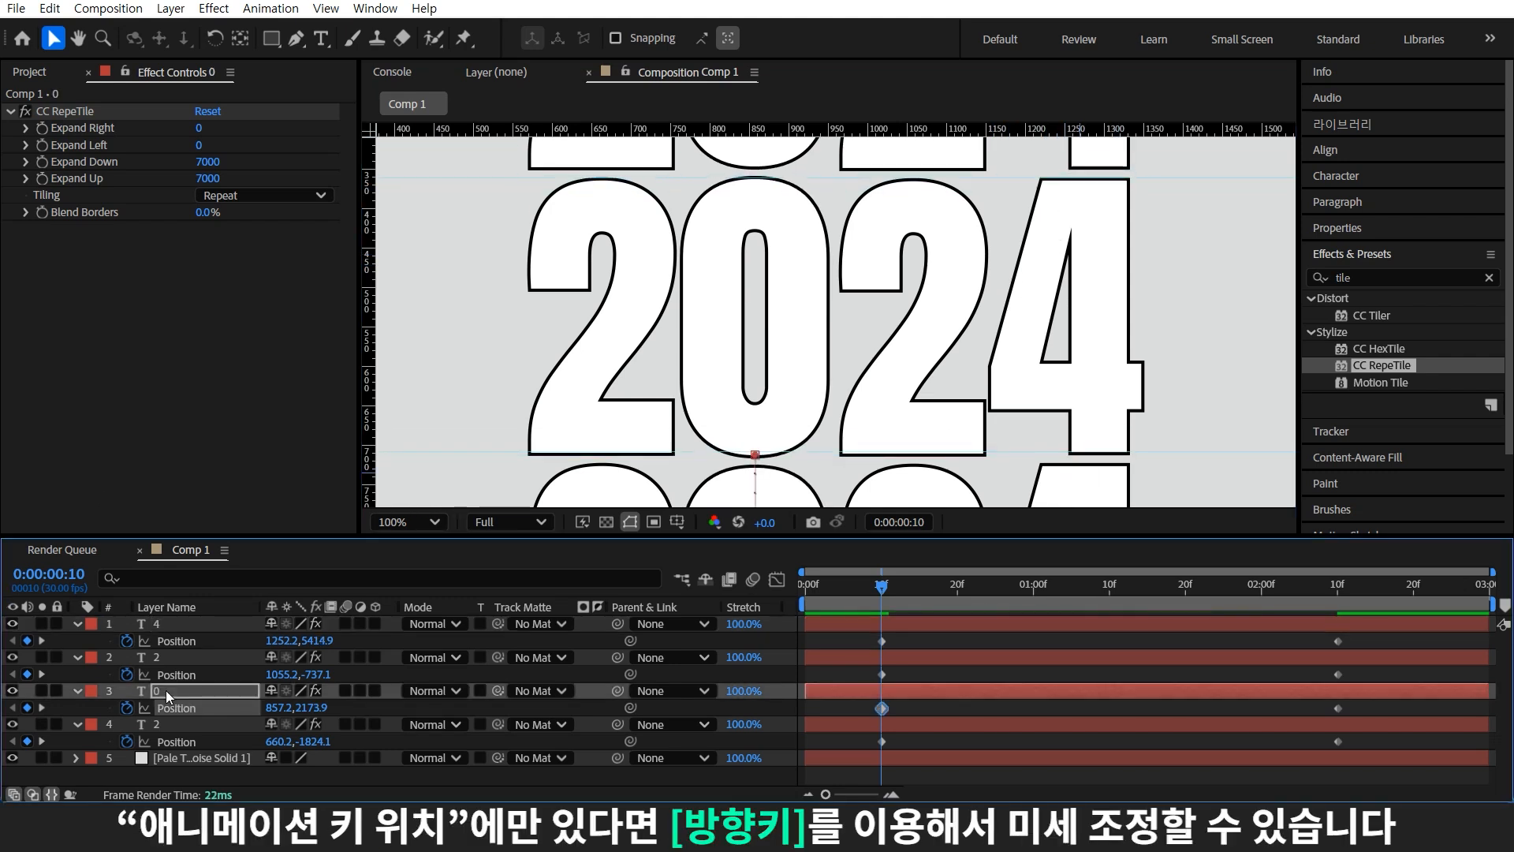
key("Up")
Apply Easy Ease to all eight Position keyframes of the digit layers.
left_click_drag(855, 635, 1353, 771)
key("F9")
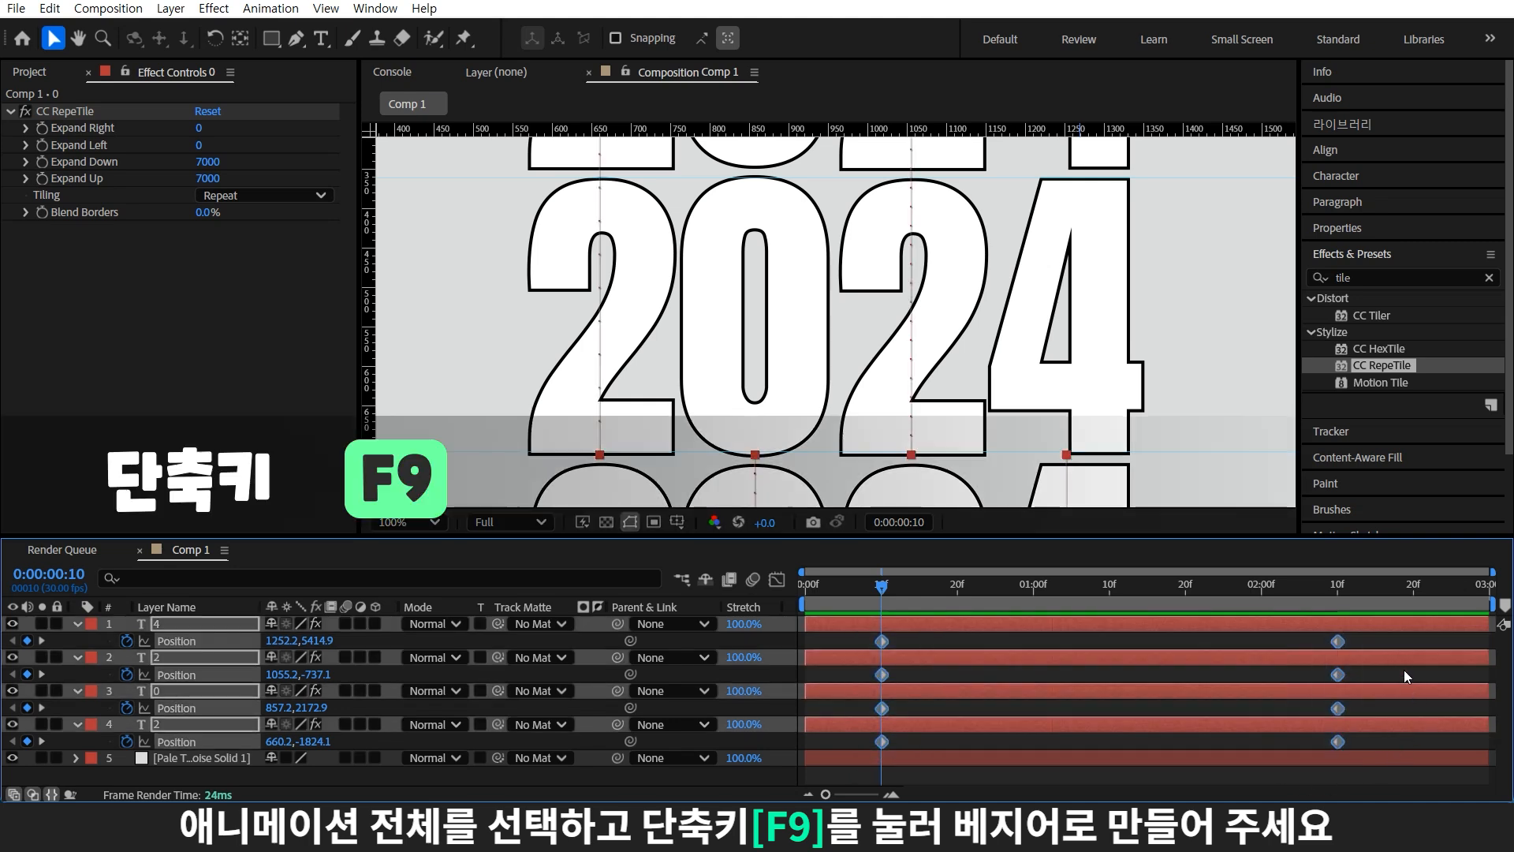
key("F9")
Set both the incoming and outgoing velocity influence of all eight Position keyframes to 80%.
double_click(1337, 645, "alt")
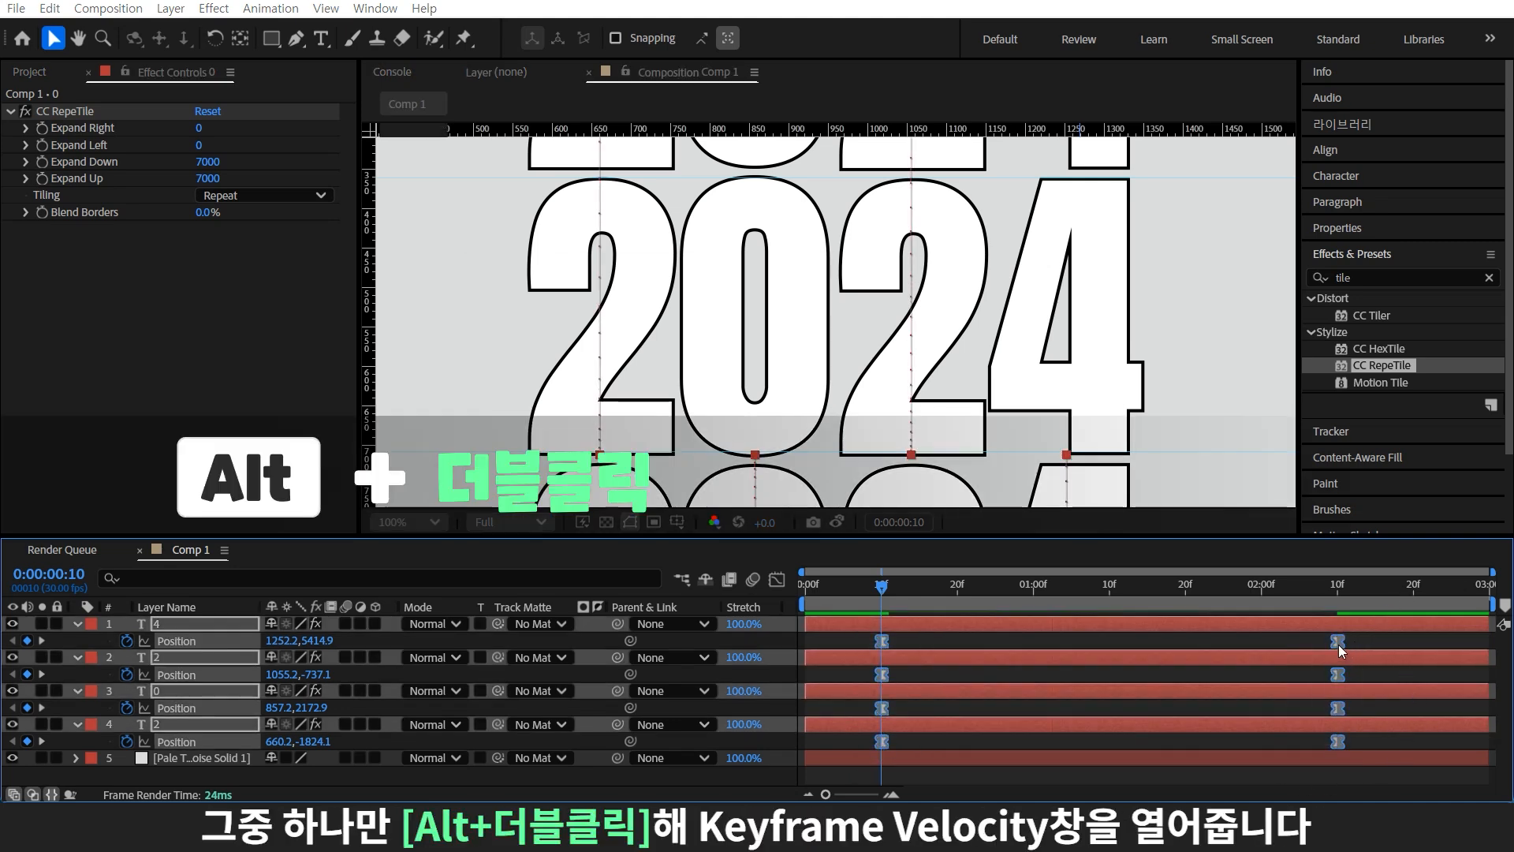
double_click(637, 418)
type("80")
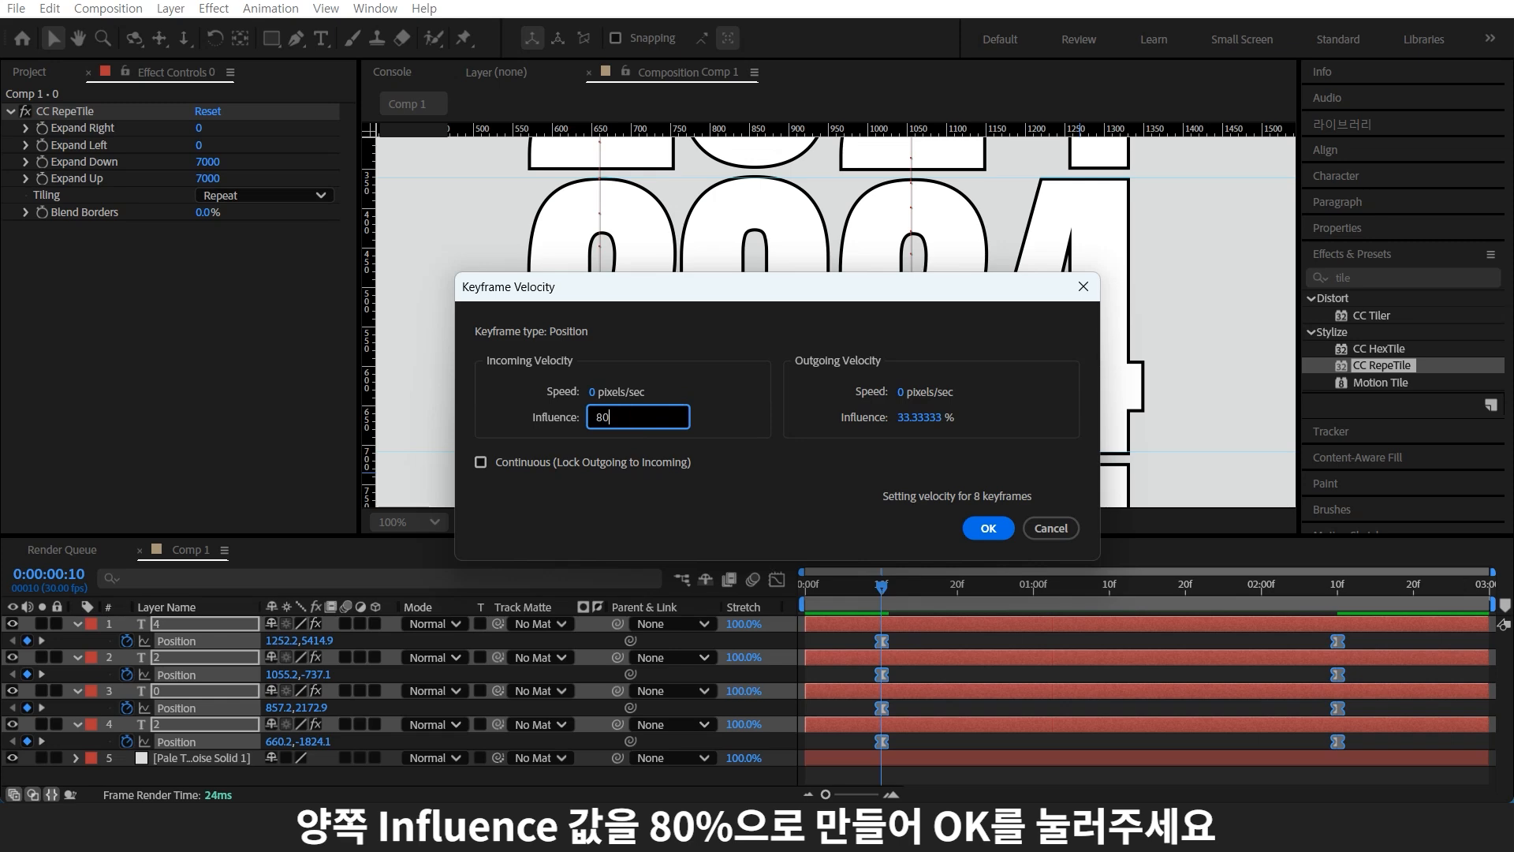
left_click(914, 415)
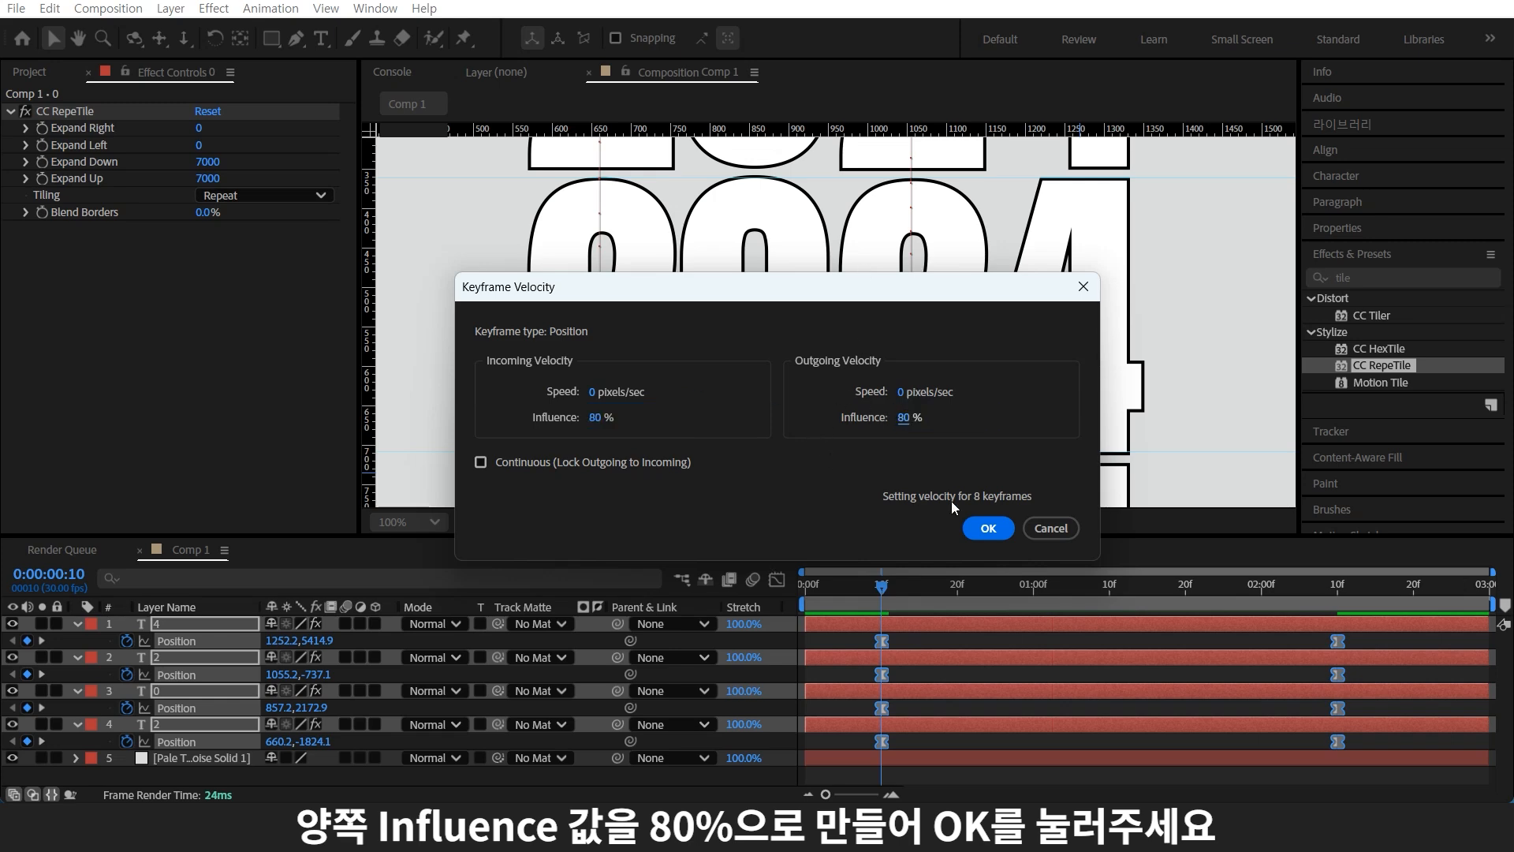
left_click(988, 527)
Go to 0:00:02:10 and enable motion blur for the four digit layers.
left_click_drag(881, 585, 1335, 656)
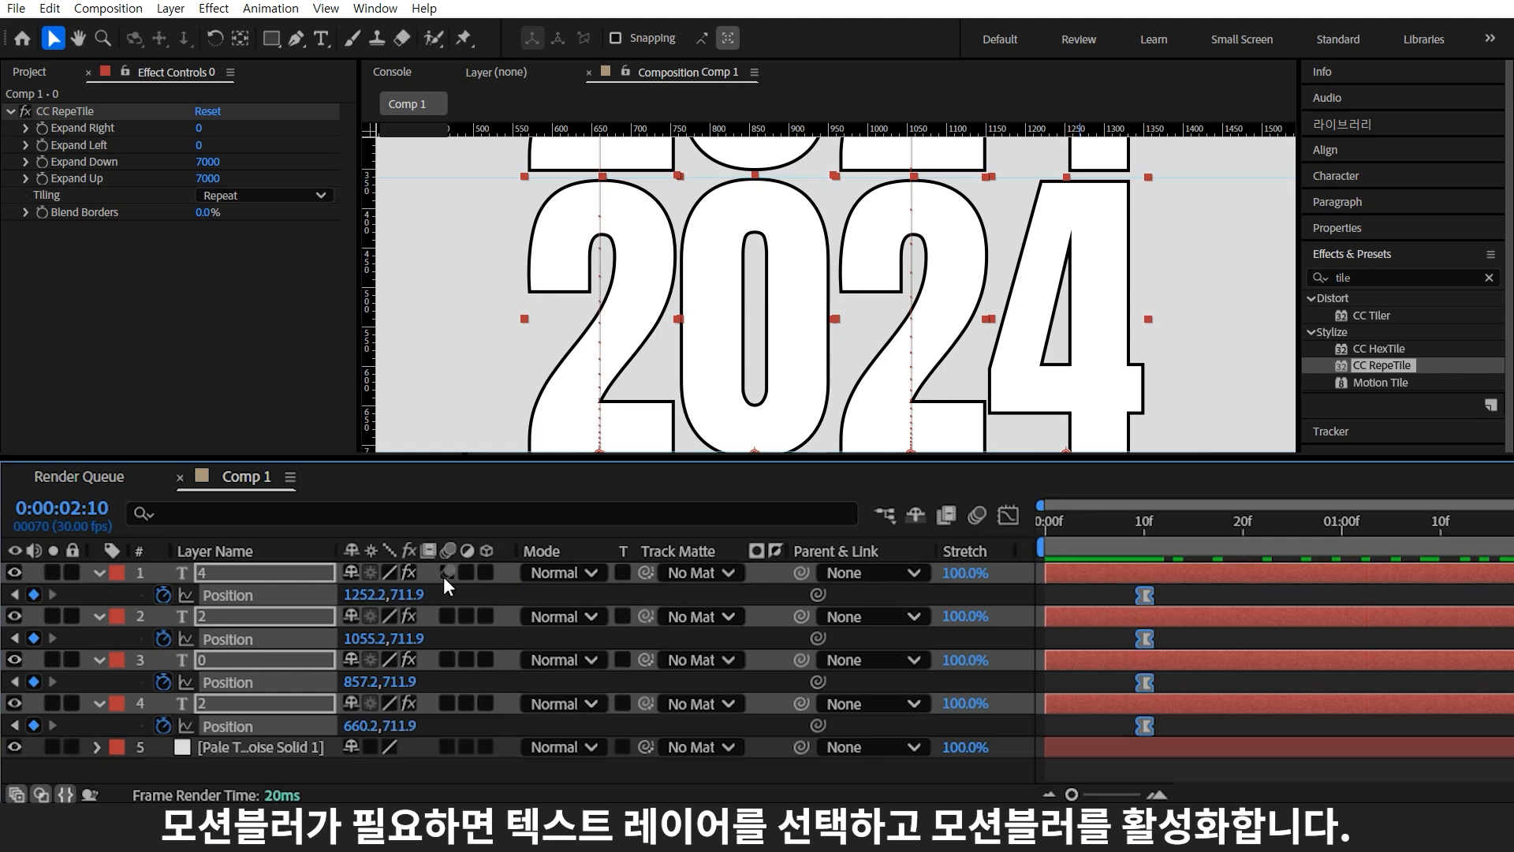
left_click(446, 572)
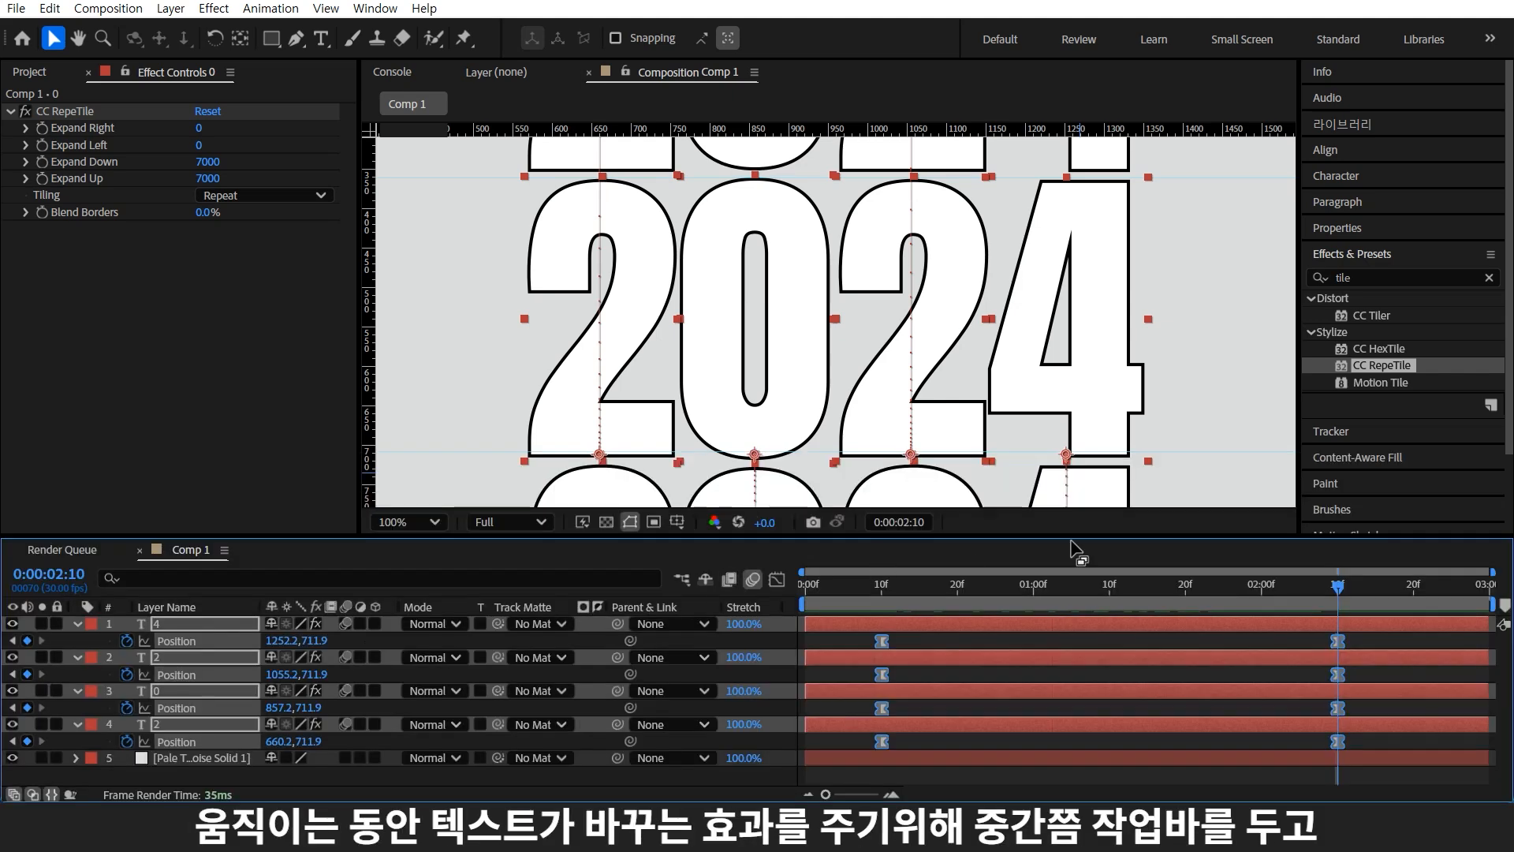
Split the 4 layer at 0:00:01:10, midway through the rolling motion.
left_click_drag(1351, 583, 1110, 598)
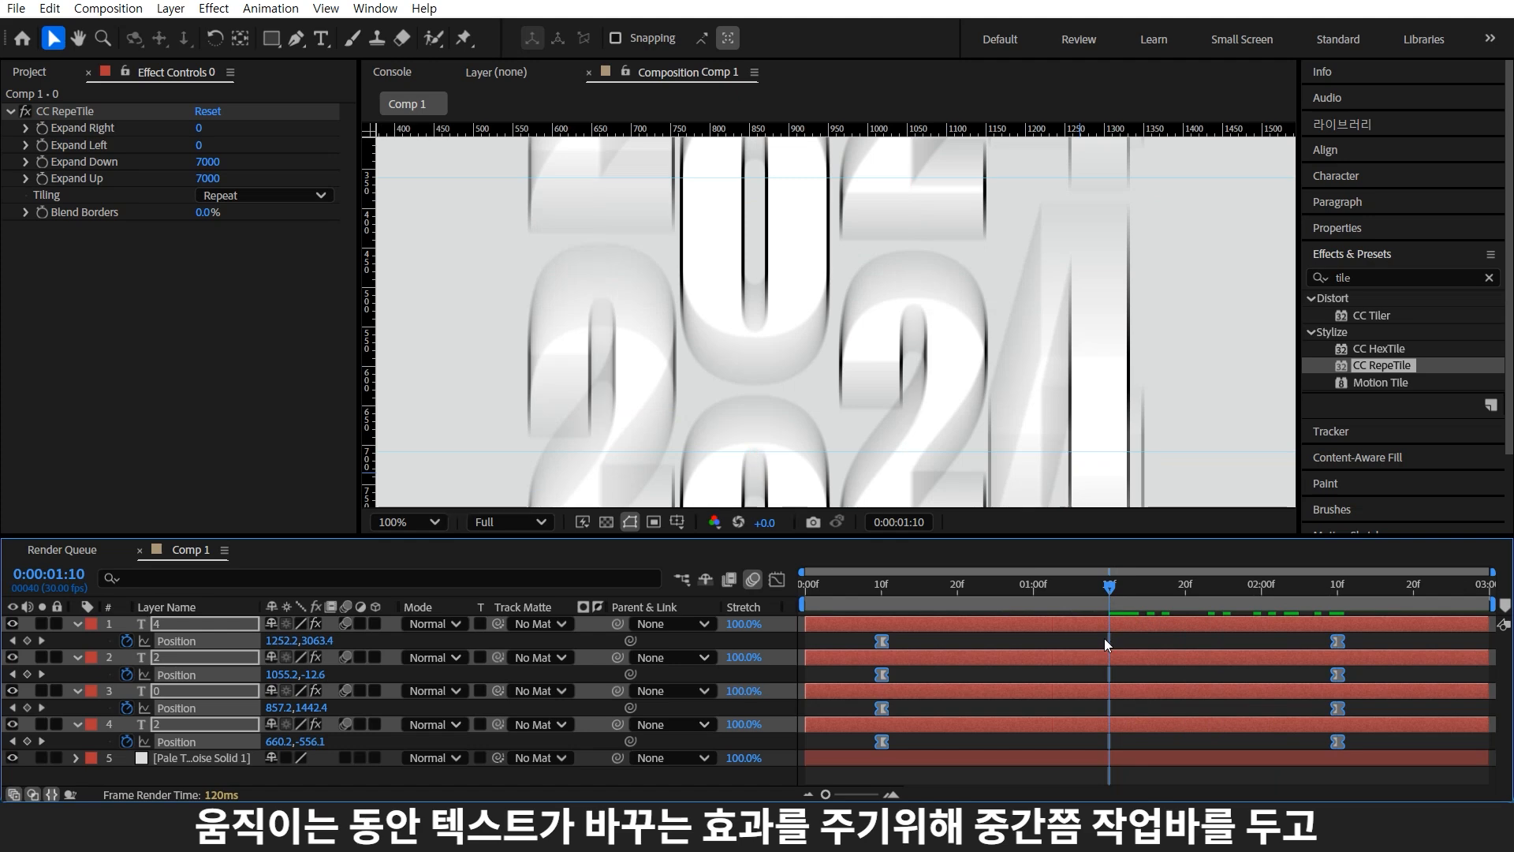
left_click(1104, 637)
key("ctrl+shift+d")
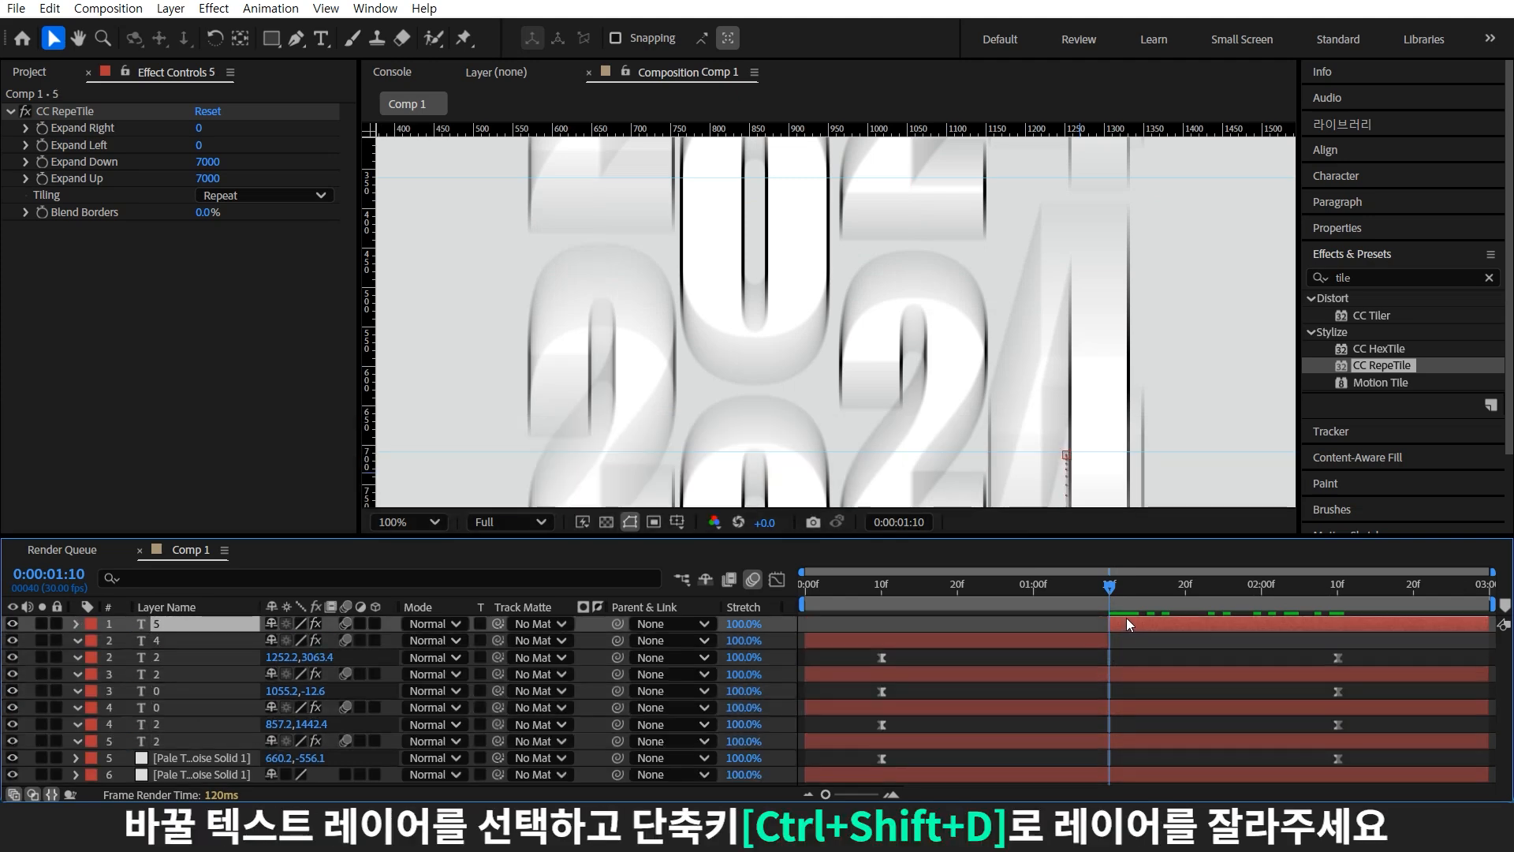
Replace the text of the second half of the split 4 layer with 5.
left_click_drag(1129, 603, 1164, 618)
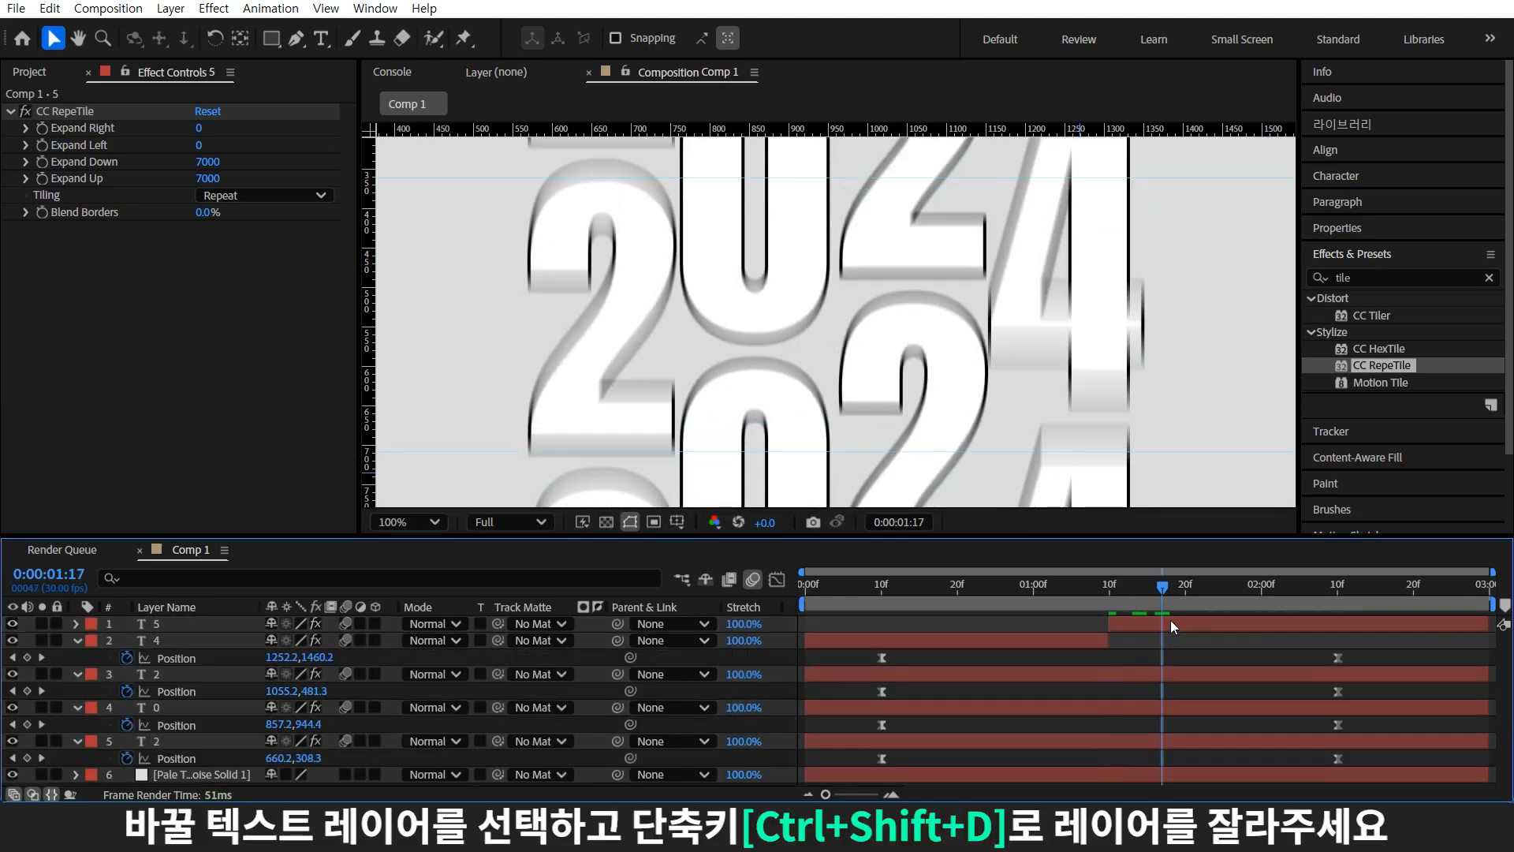
double_click(1128, 623)
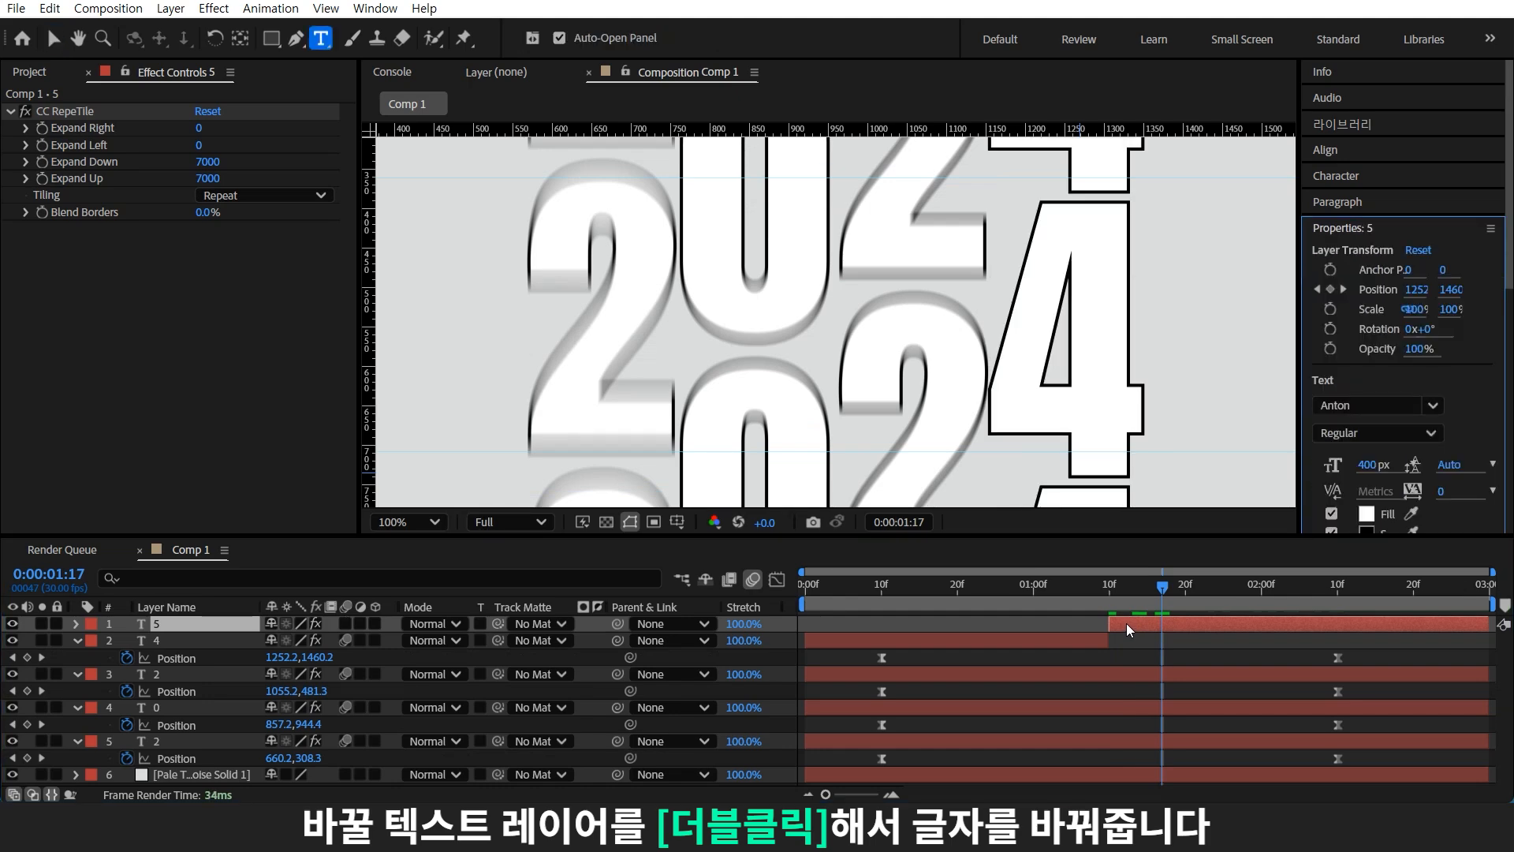
scroll(1115, 422, "down", 4)
type("5")
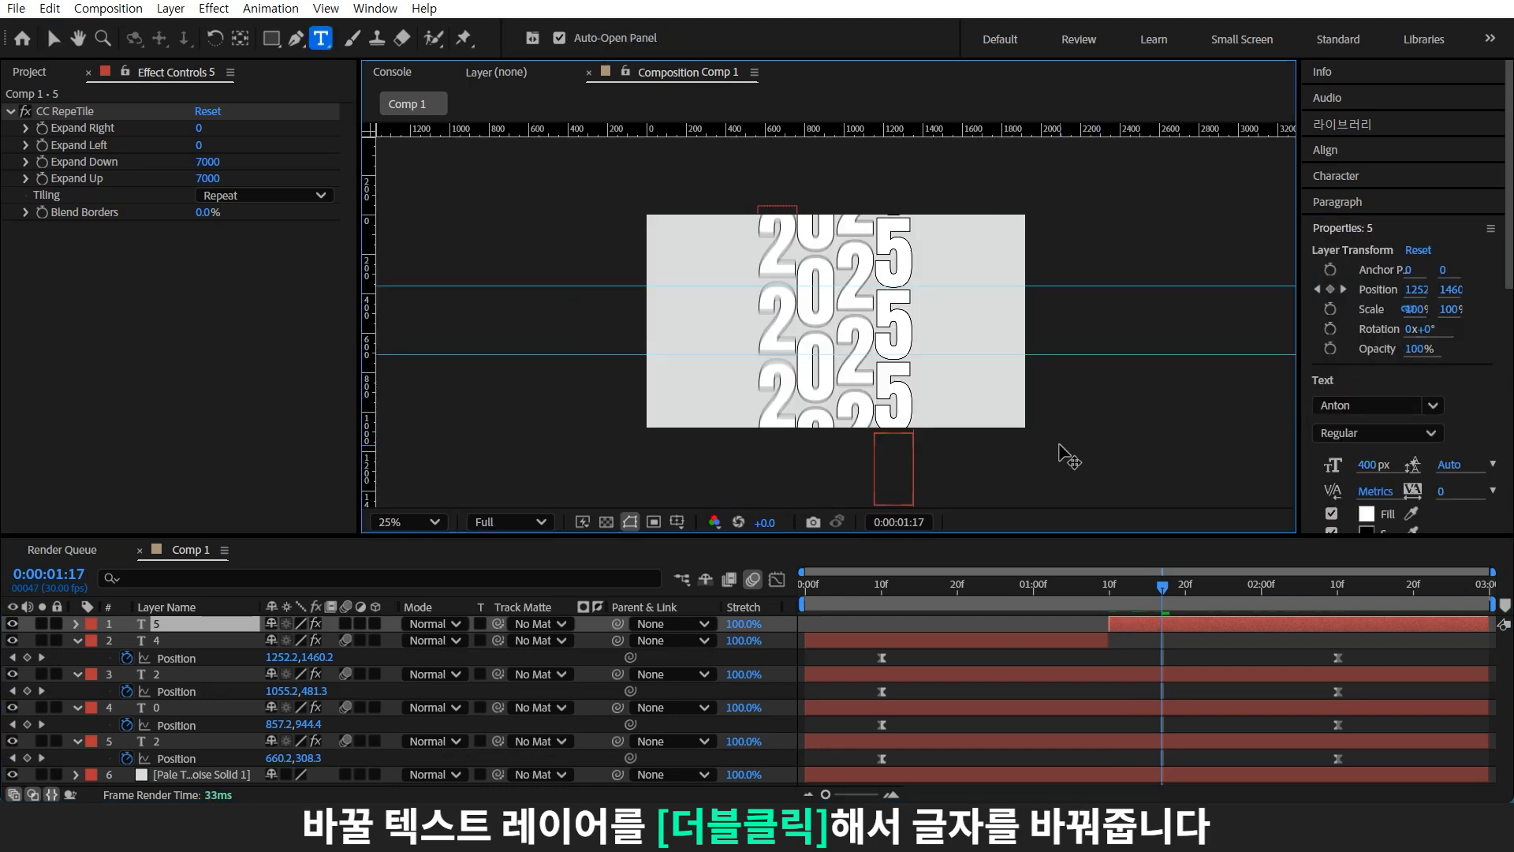
left_click(1166, 641)
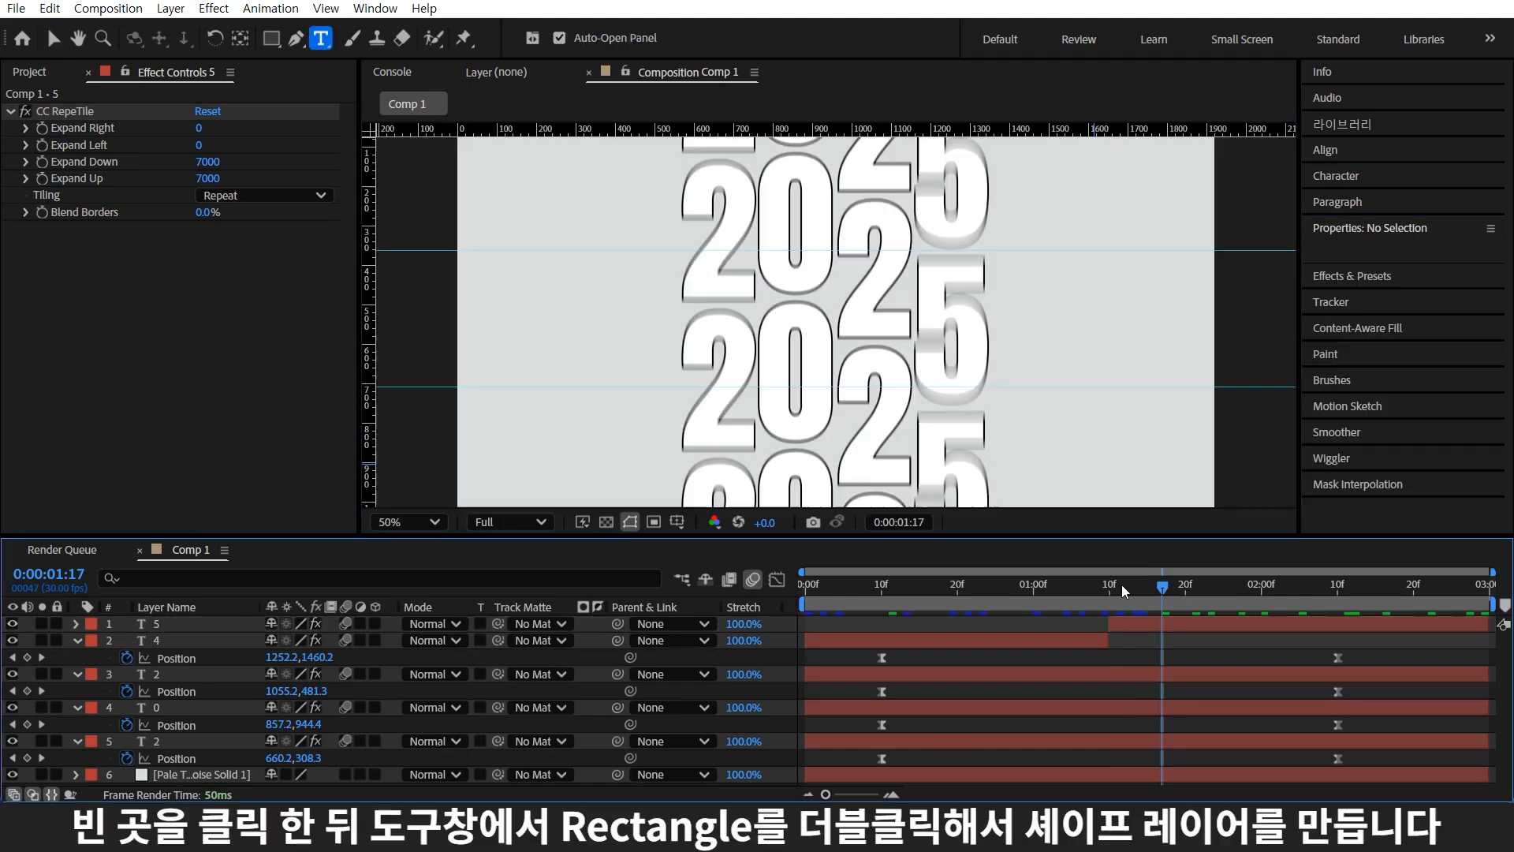
Return to frame 10 and, with no layer selected, create a rectangle shape layer filling the whole composition.
left_click_drag(1121, 584, 882, 645)
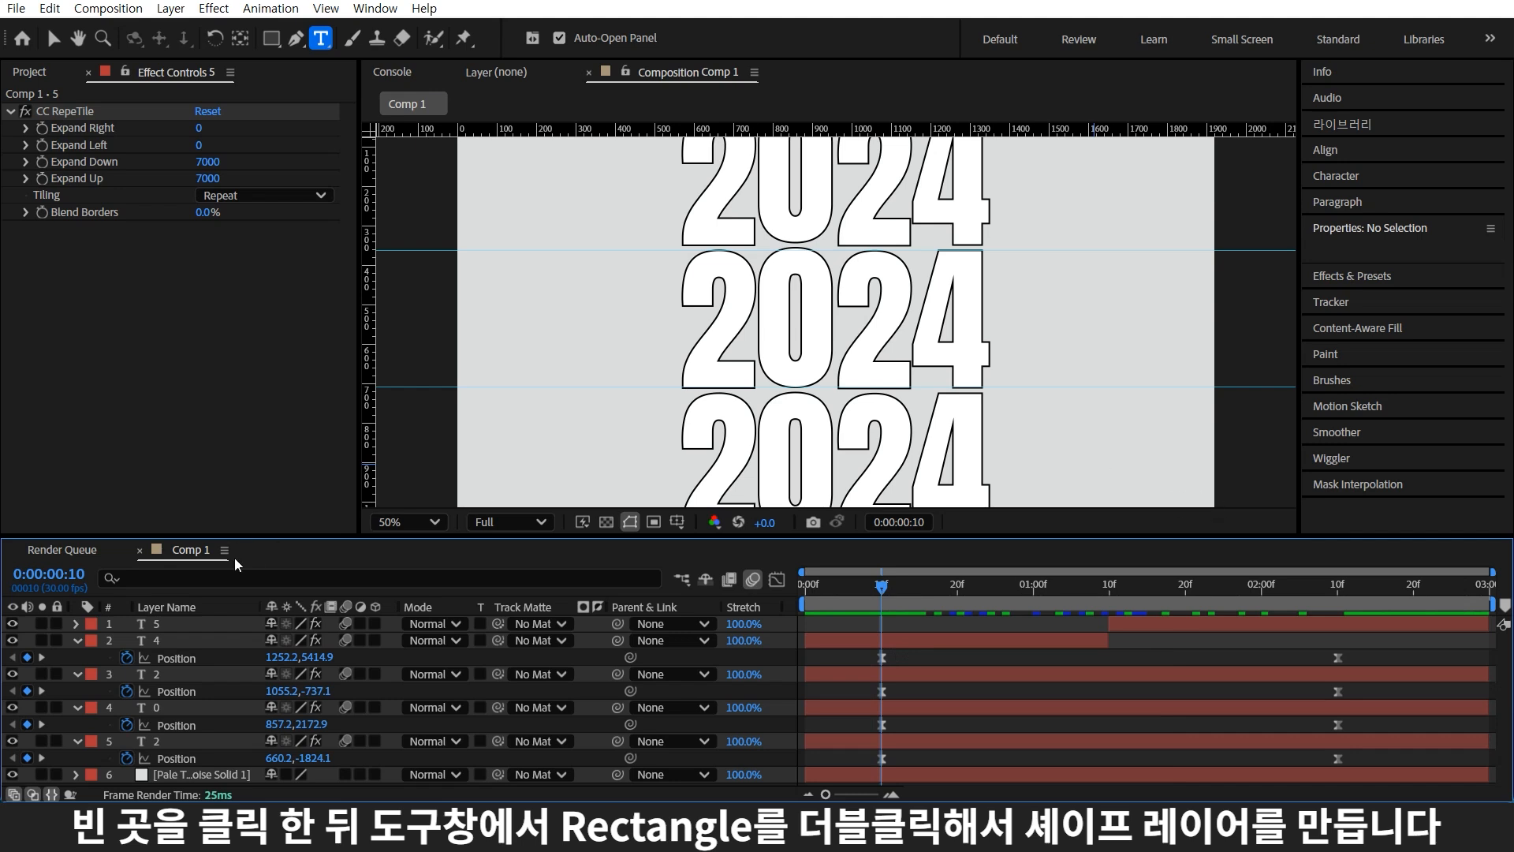
double_click(272, 37)
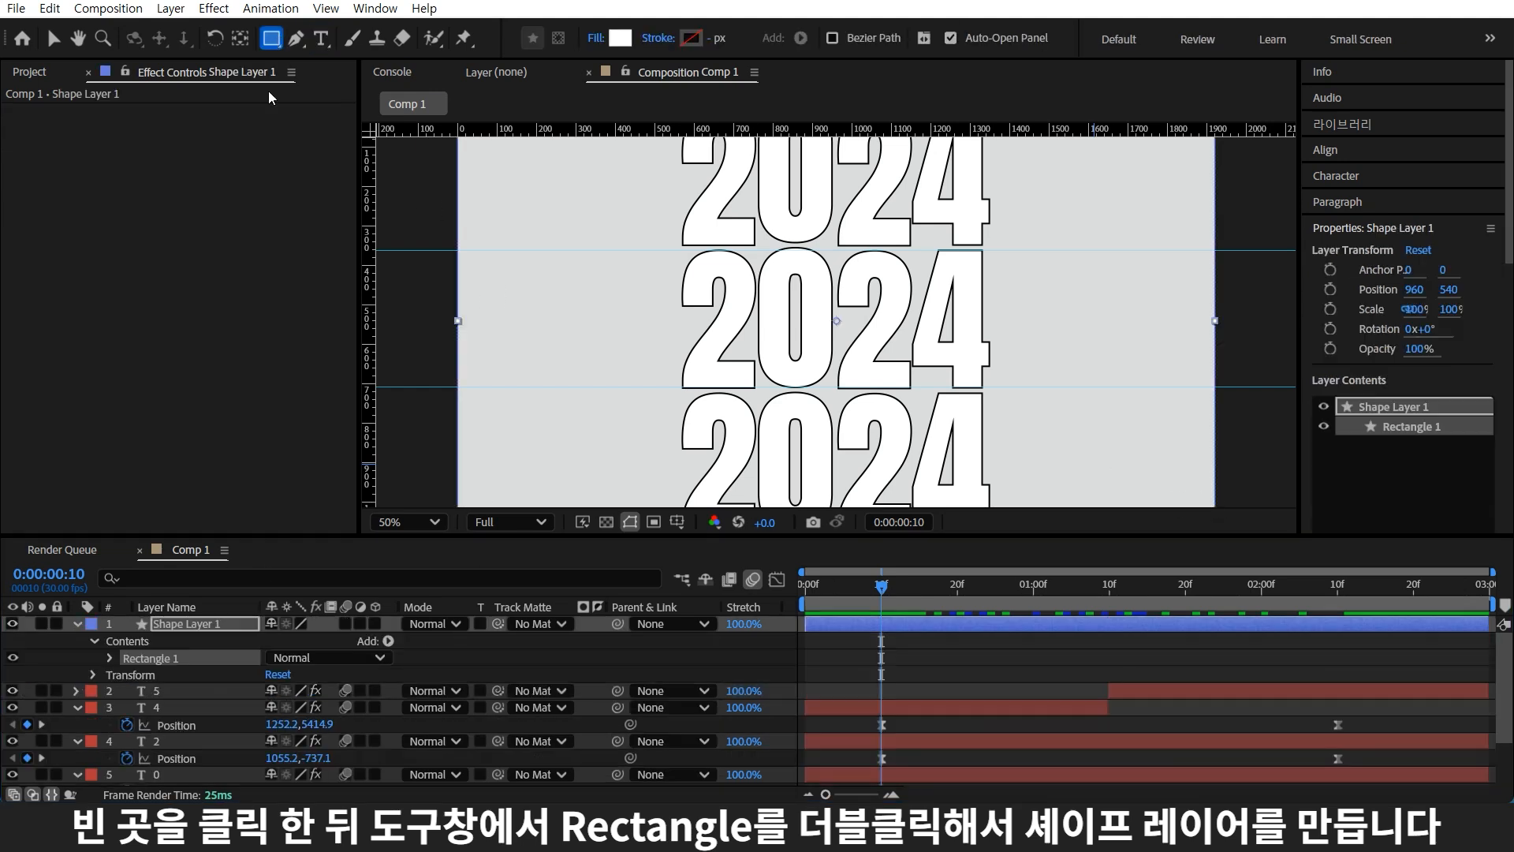
Unlink the rectangle path's size proportions and set its height to 400.
left_click(110, 658)
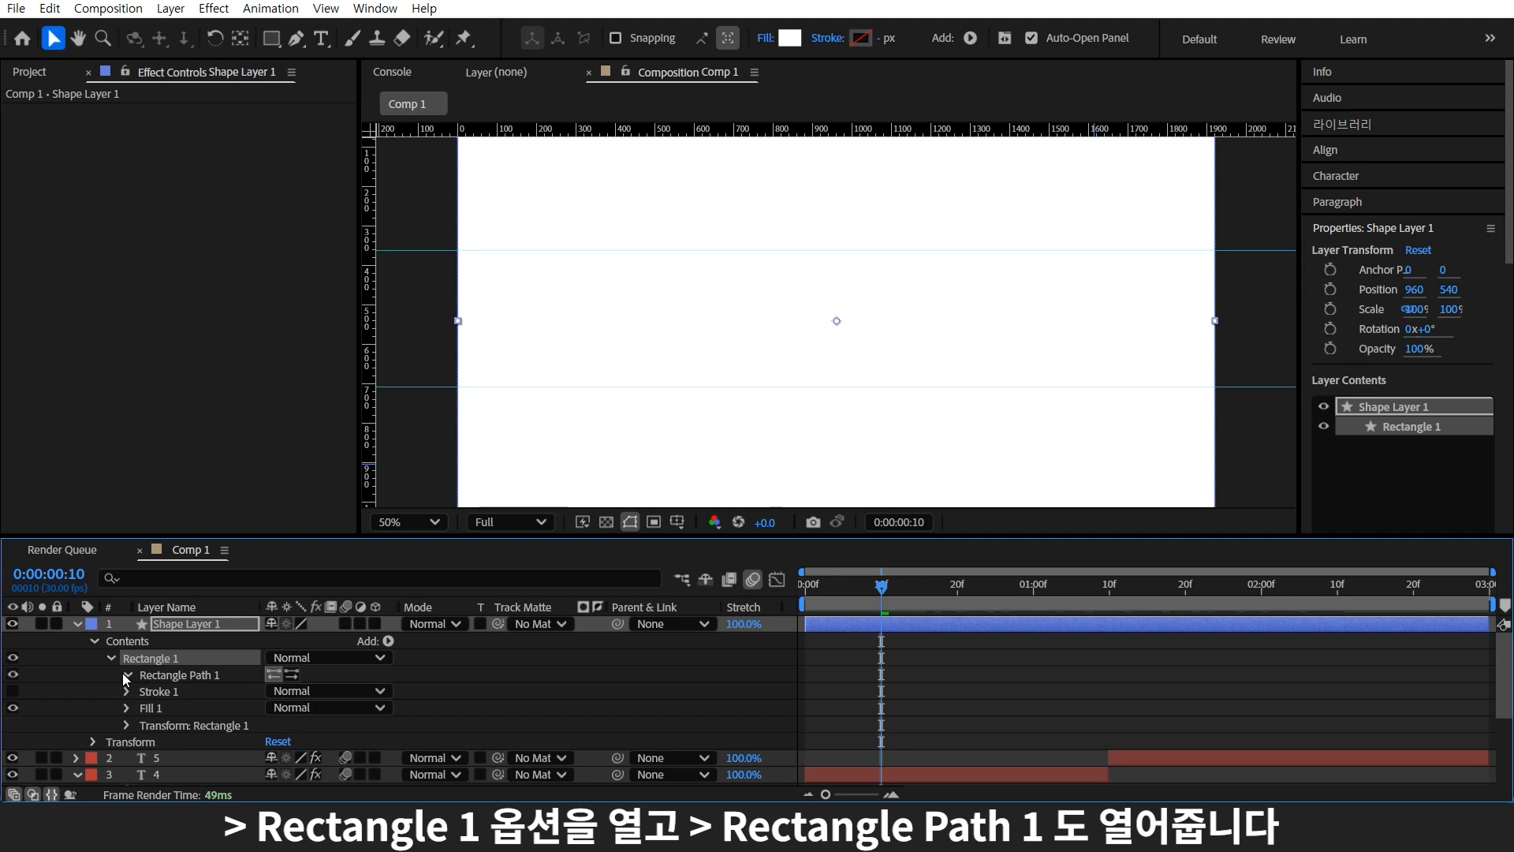
left_click(124, 675)
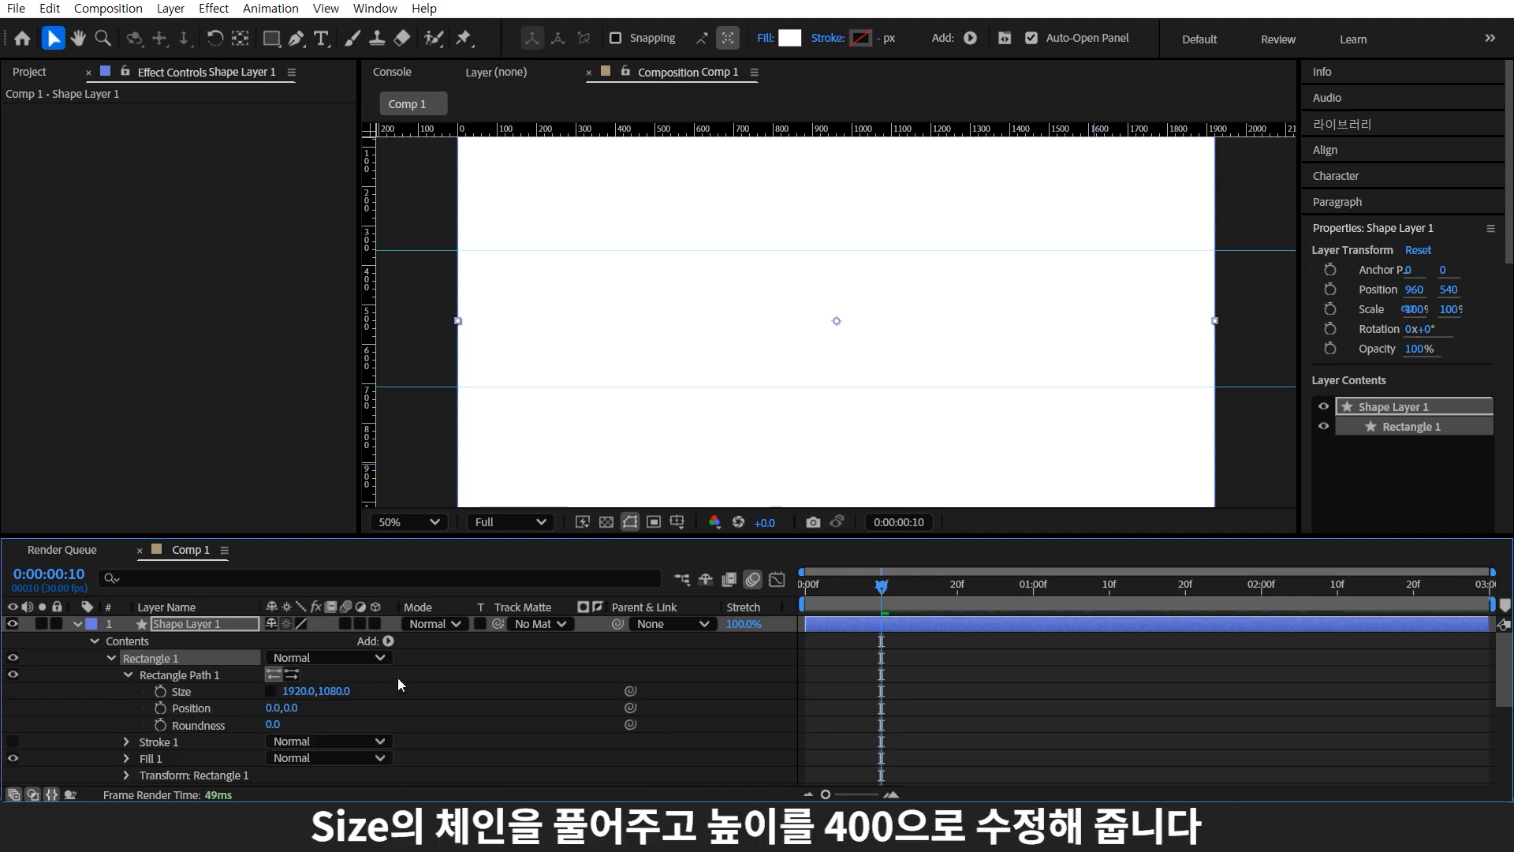
left_click(341, 691)
type("400")
key("Return")
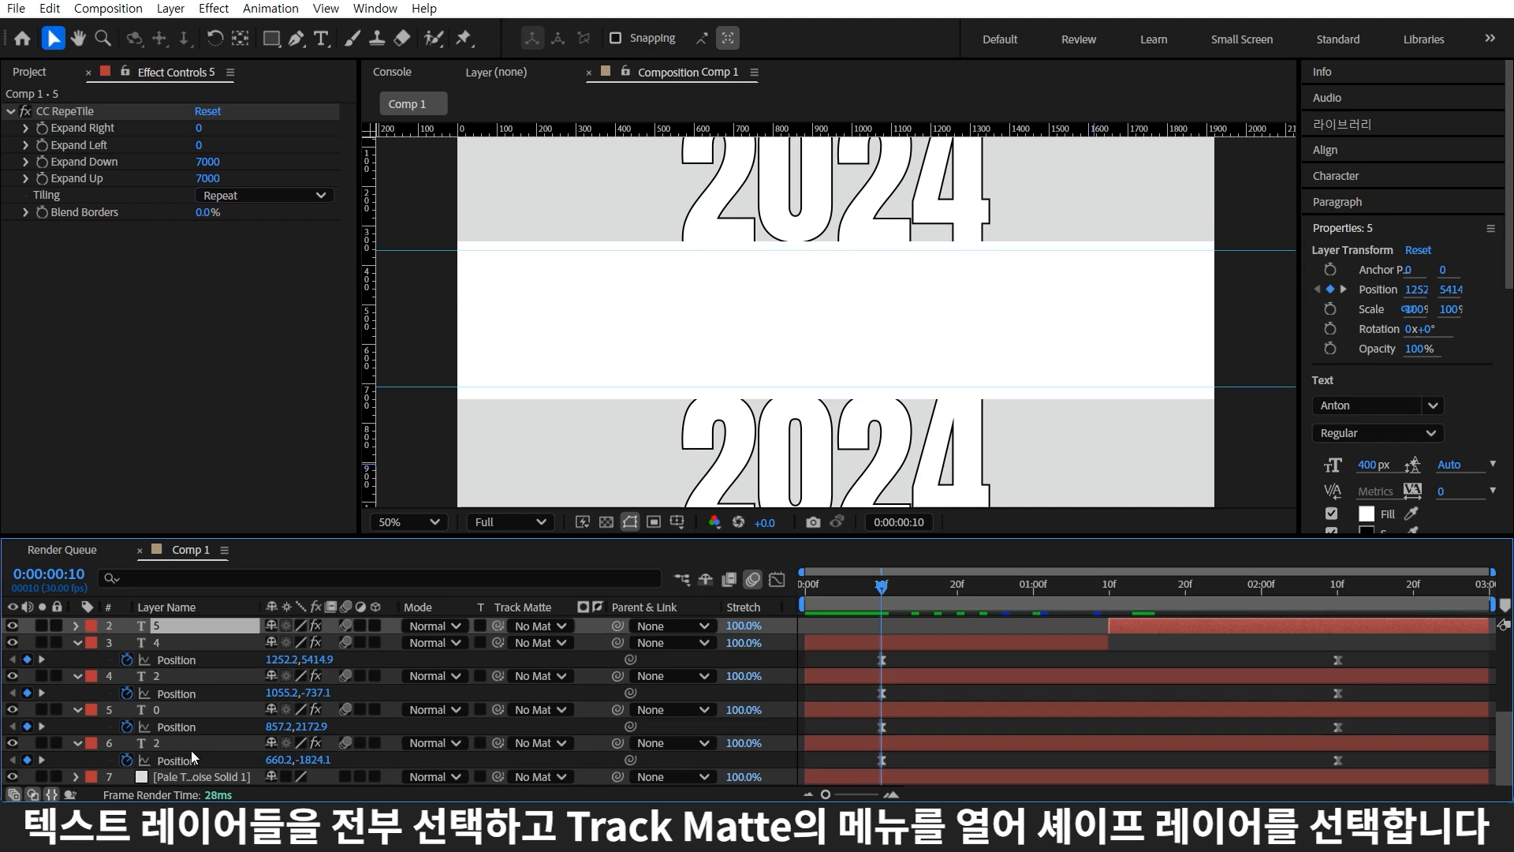
Use Shape Layer 1 as the track matte for all five text layers.
left_click(189, 743, "shift")
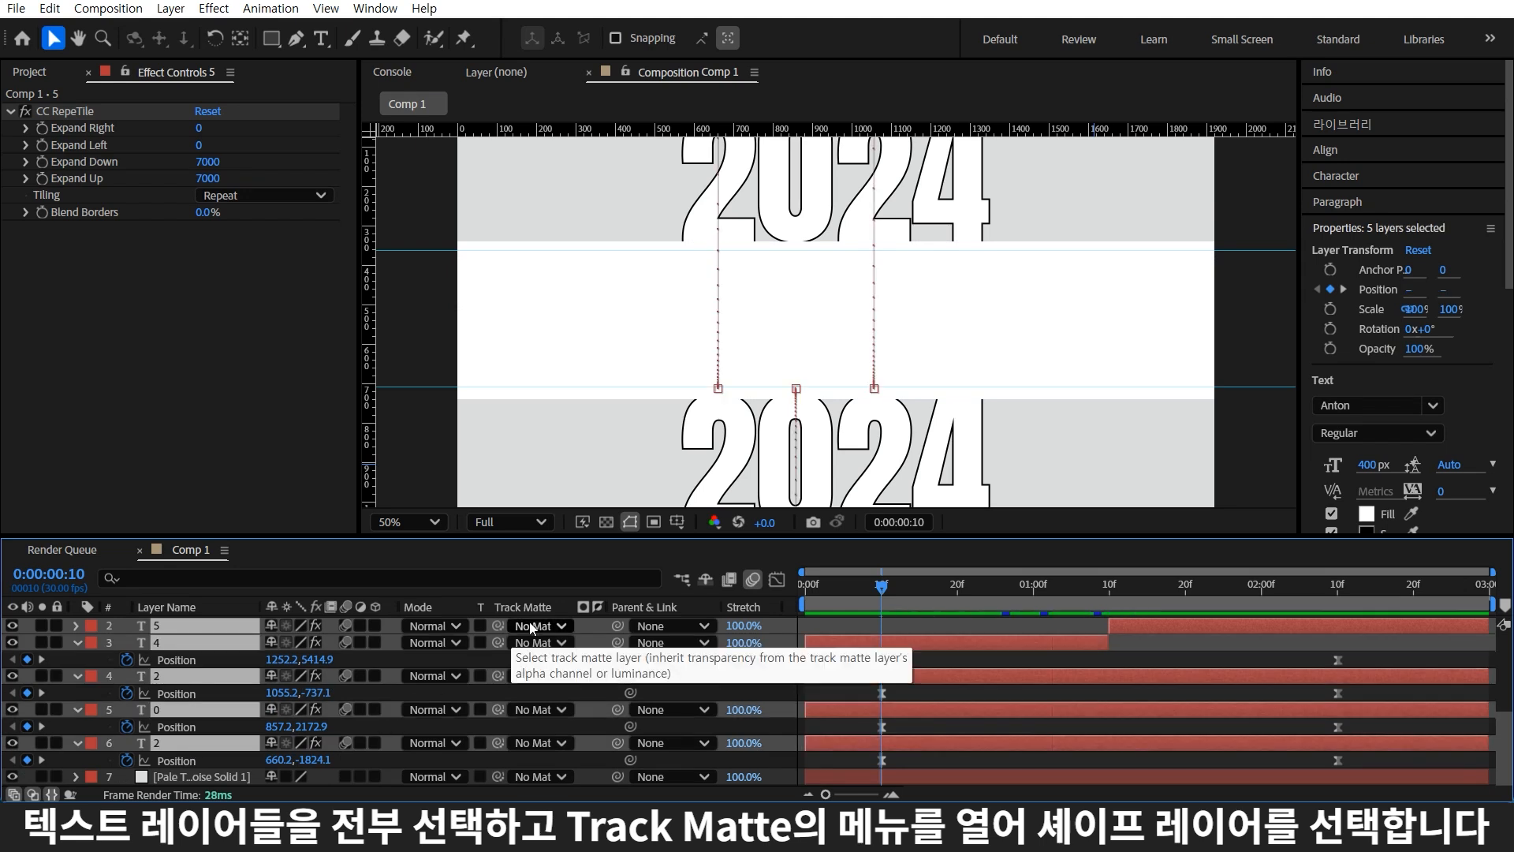
left_click(538, 625)
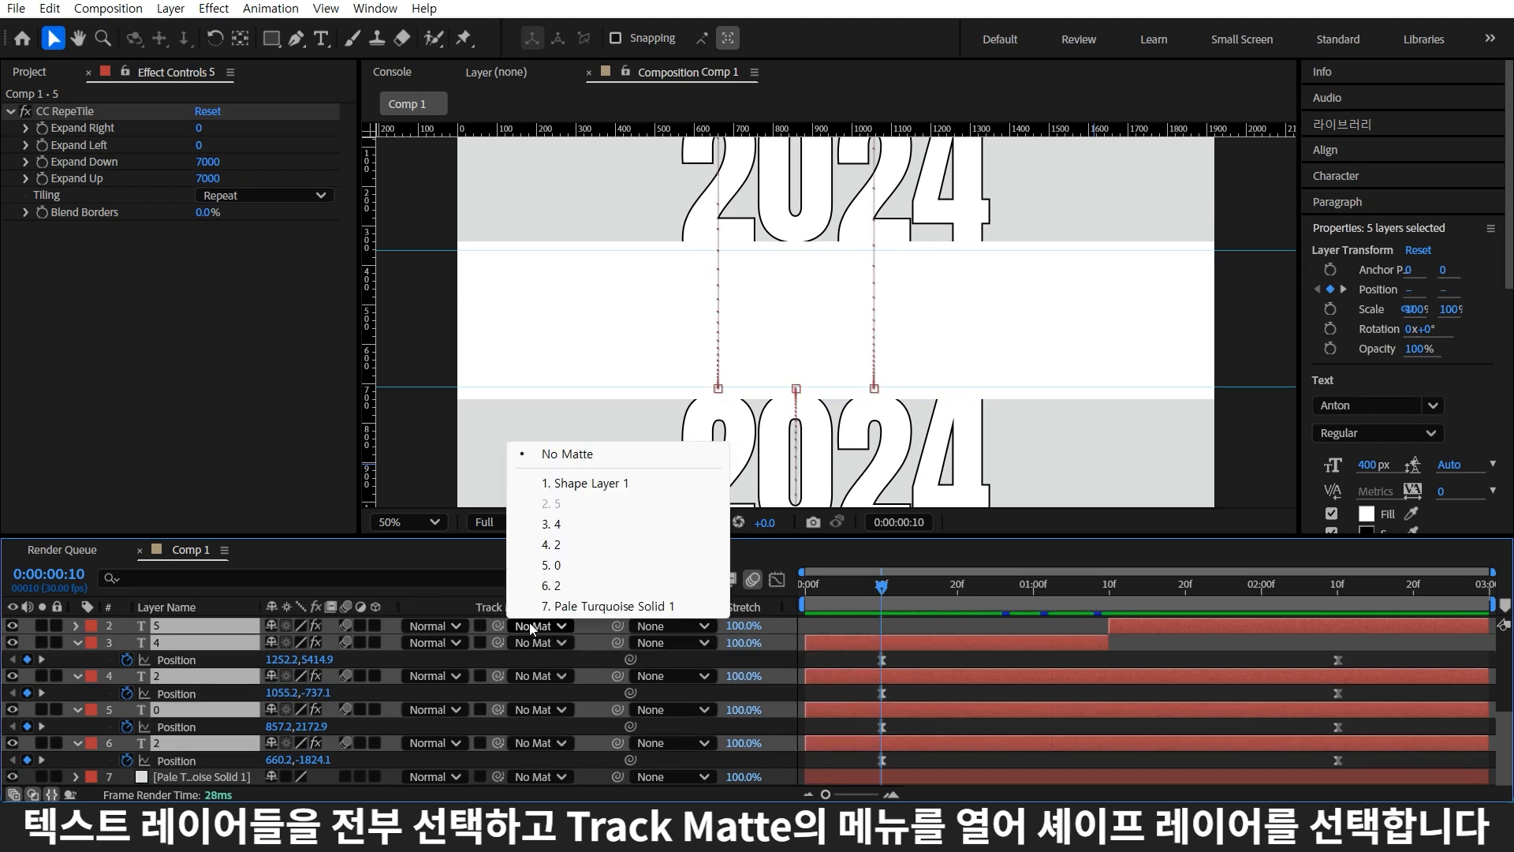
left_click(625, 483)
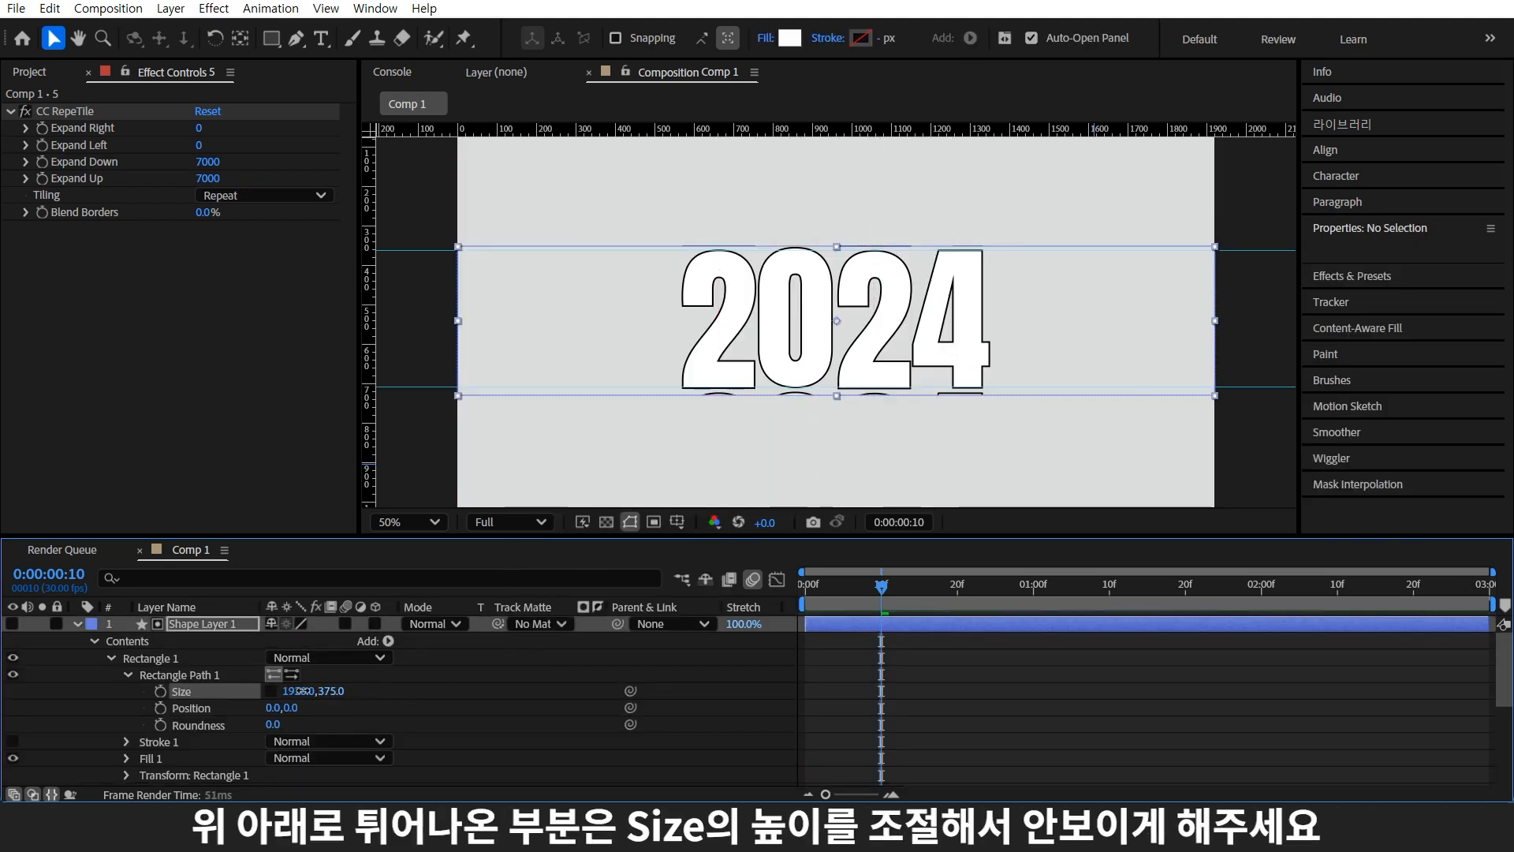
Reduce the matte rectangle's height to hide stray digit fragments, and move the 0 layer to Y position 2180.9 at frame 10.
left_click_drag(301, 691, 289, 691)
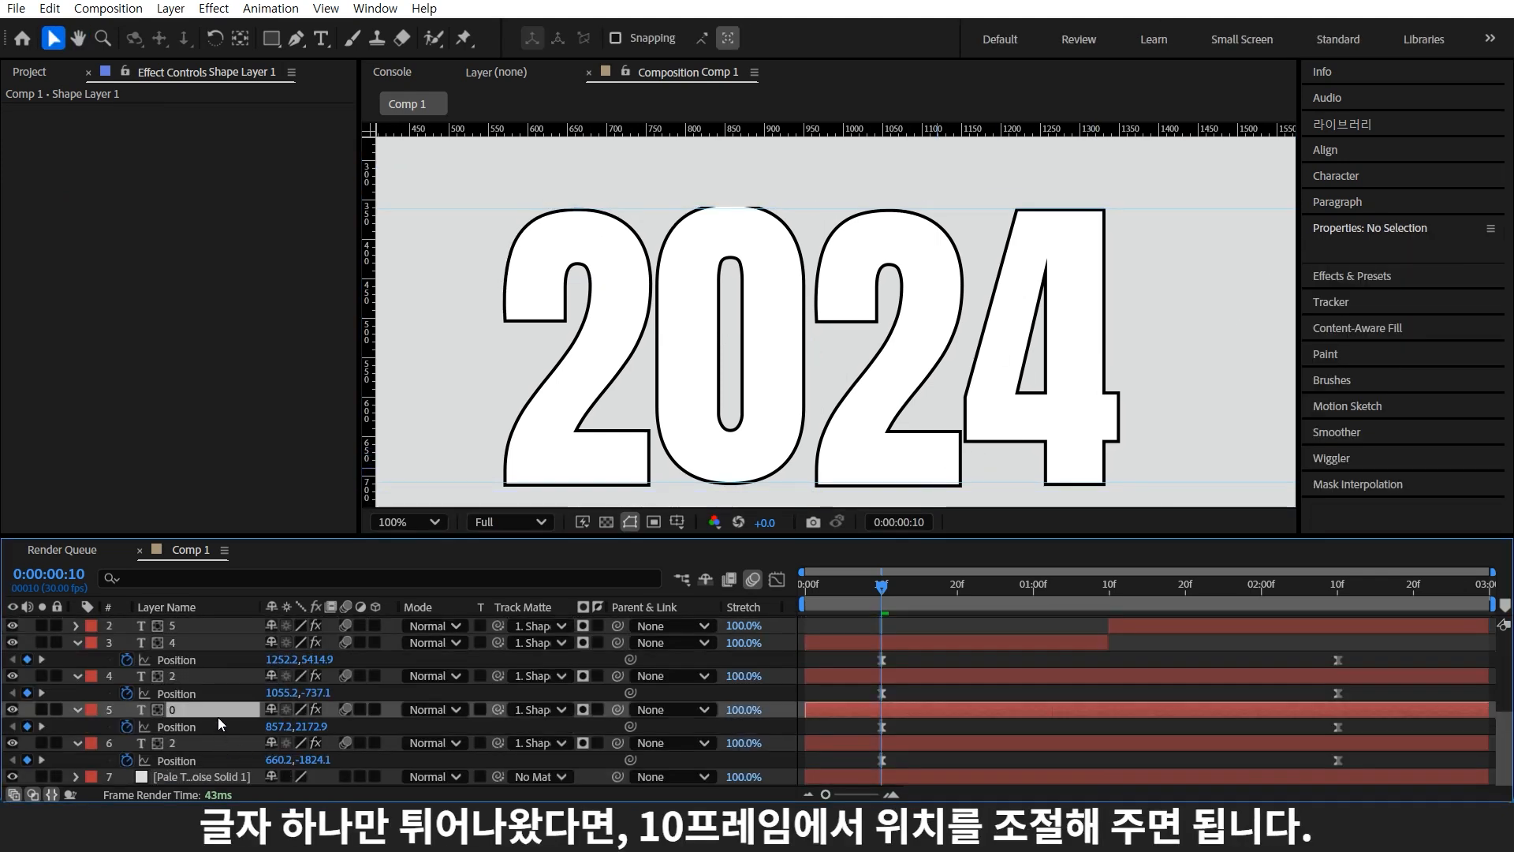
left_click(217, 717)
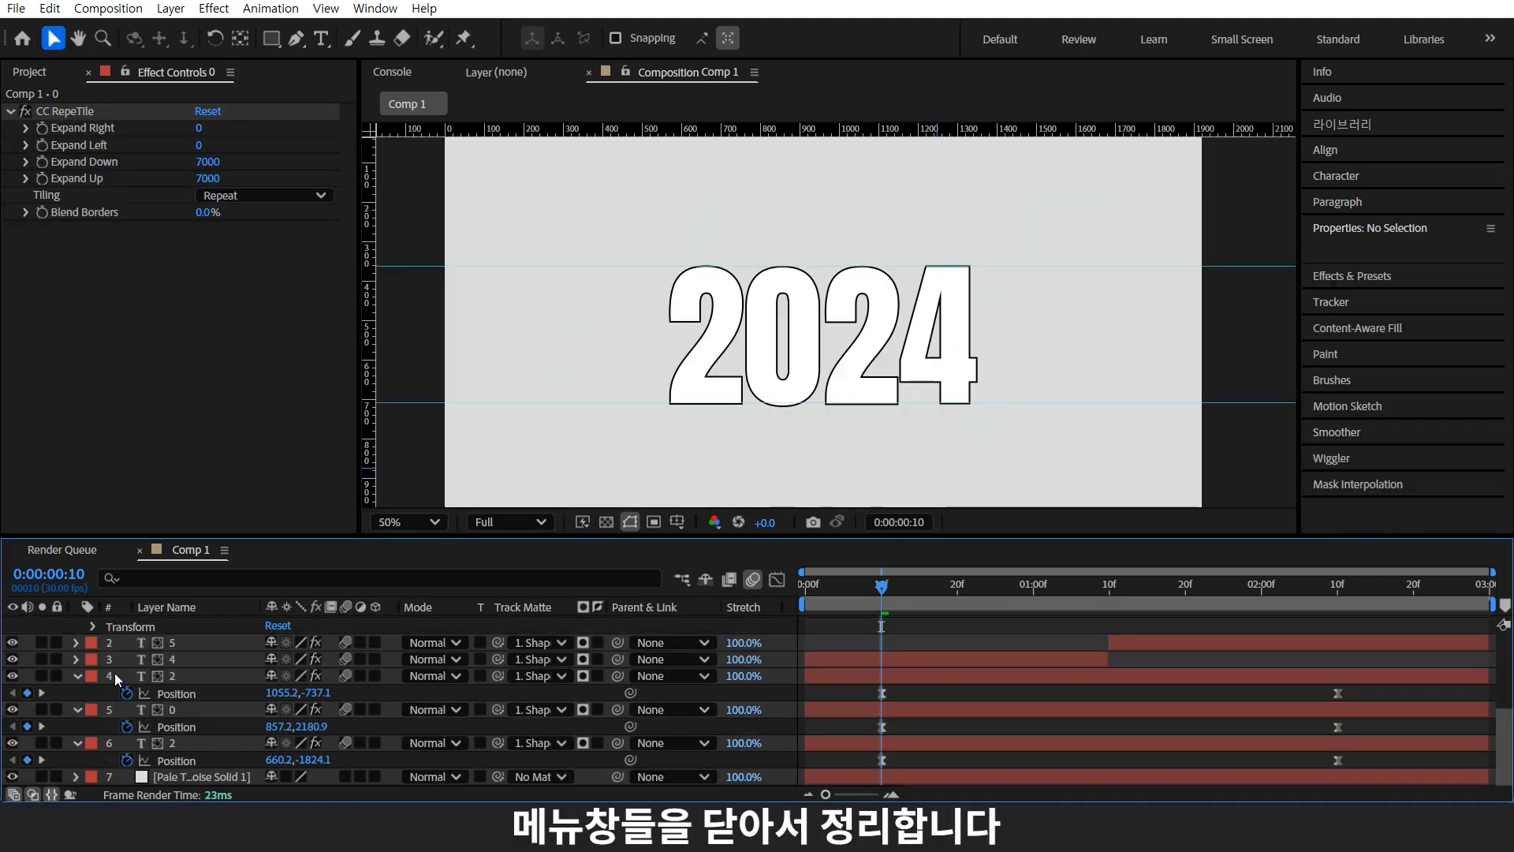
Collapse the properties of all layers and create an adjustment layer above them.
key("ctrl+a")
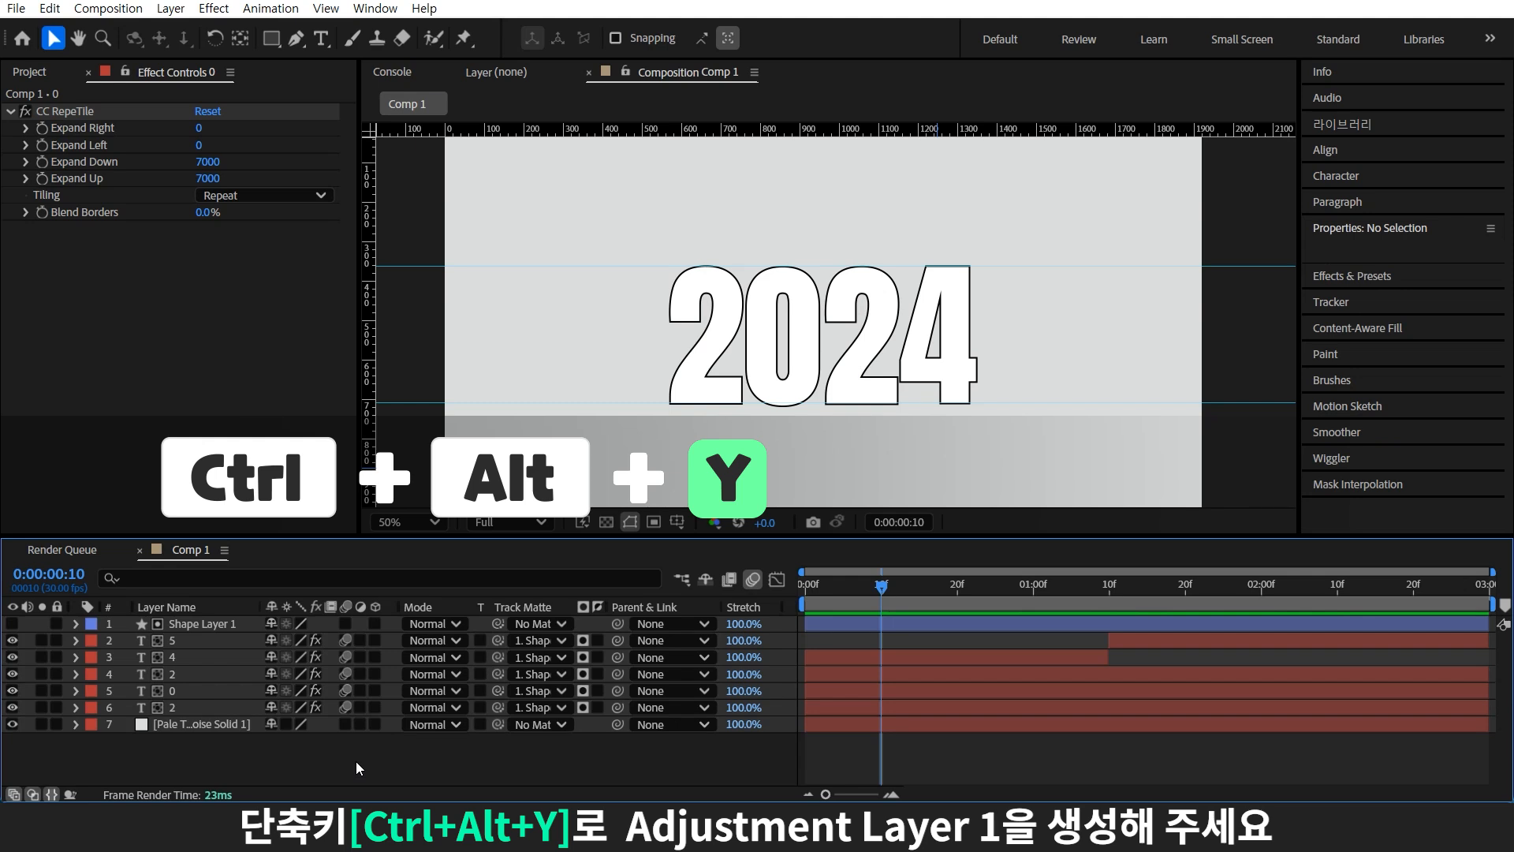
key("ctrl+alt+y")
Apply the CC Slant effect to the adjustment layer and set its Slant to 30.
key("ctrl+5")
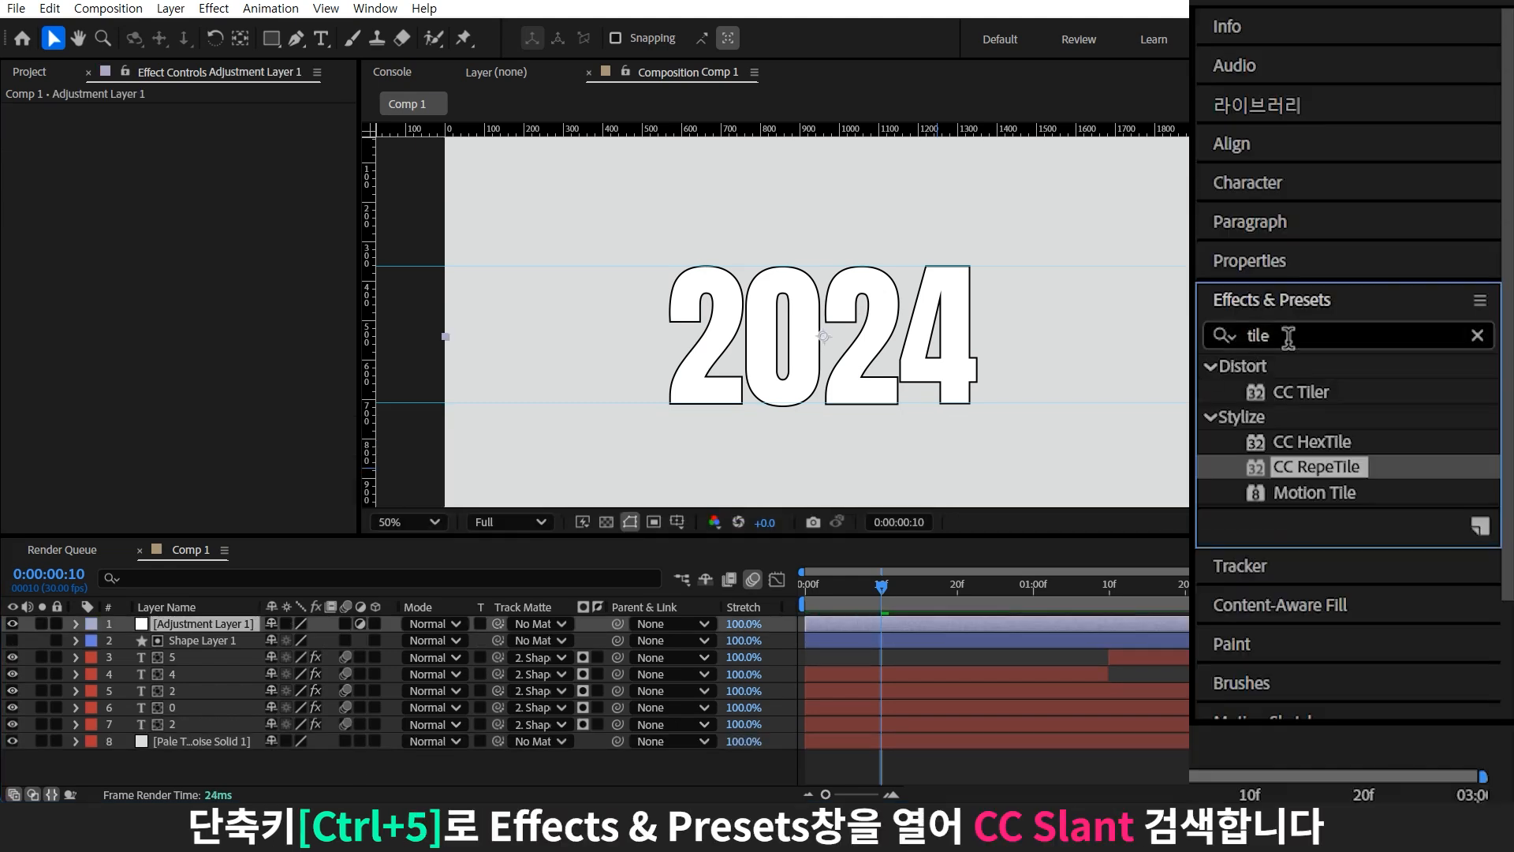
type("cc")
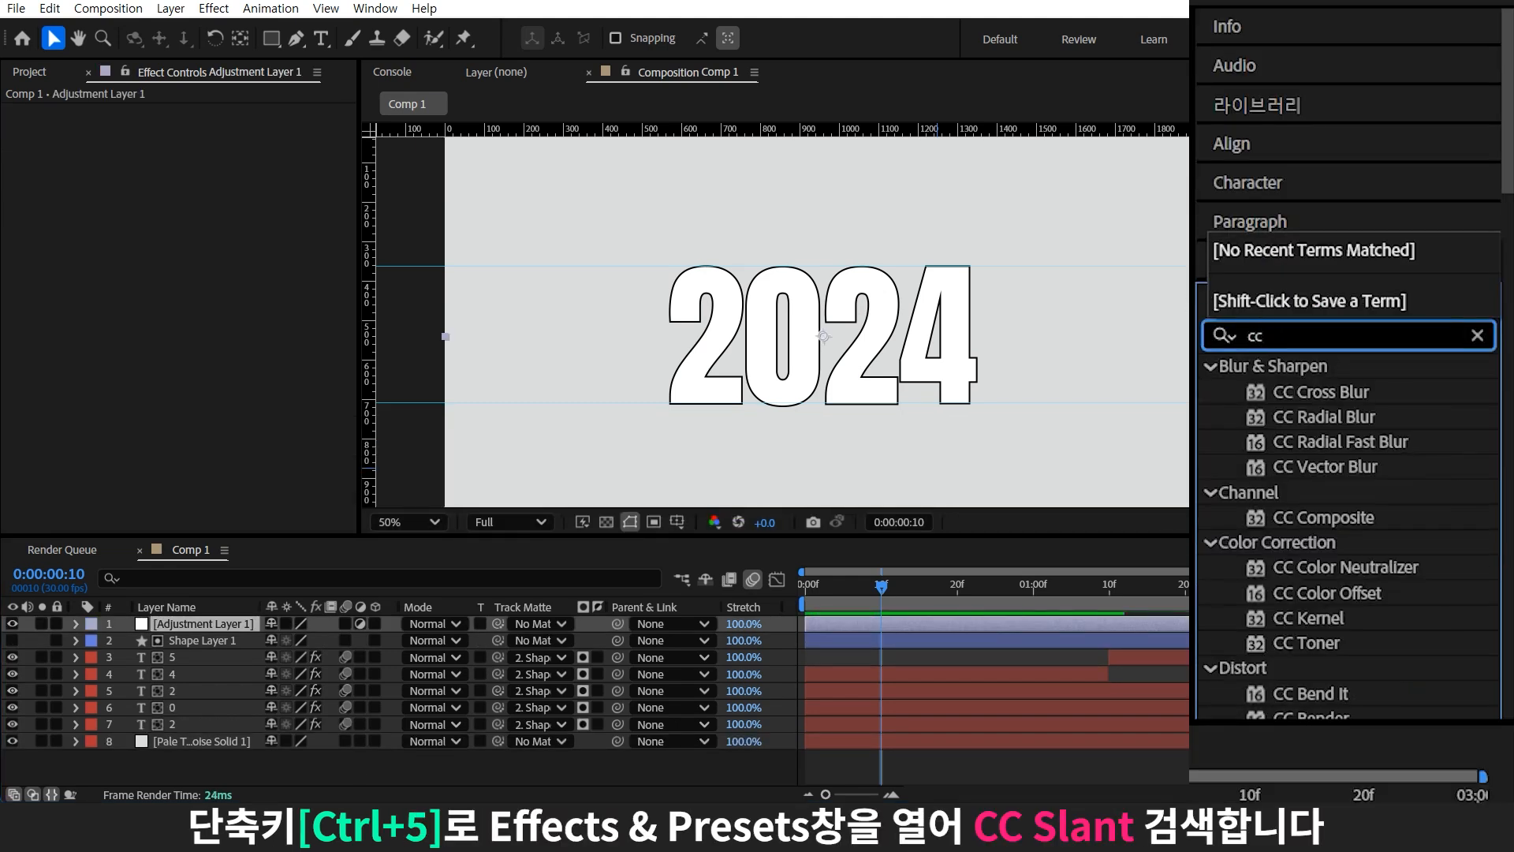
type(" slan")
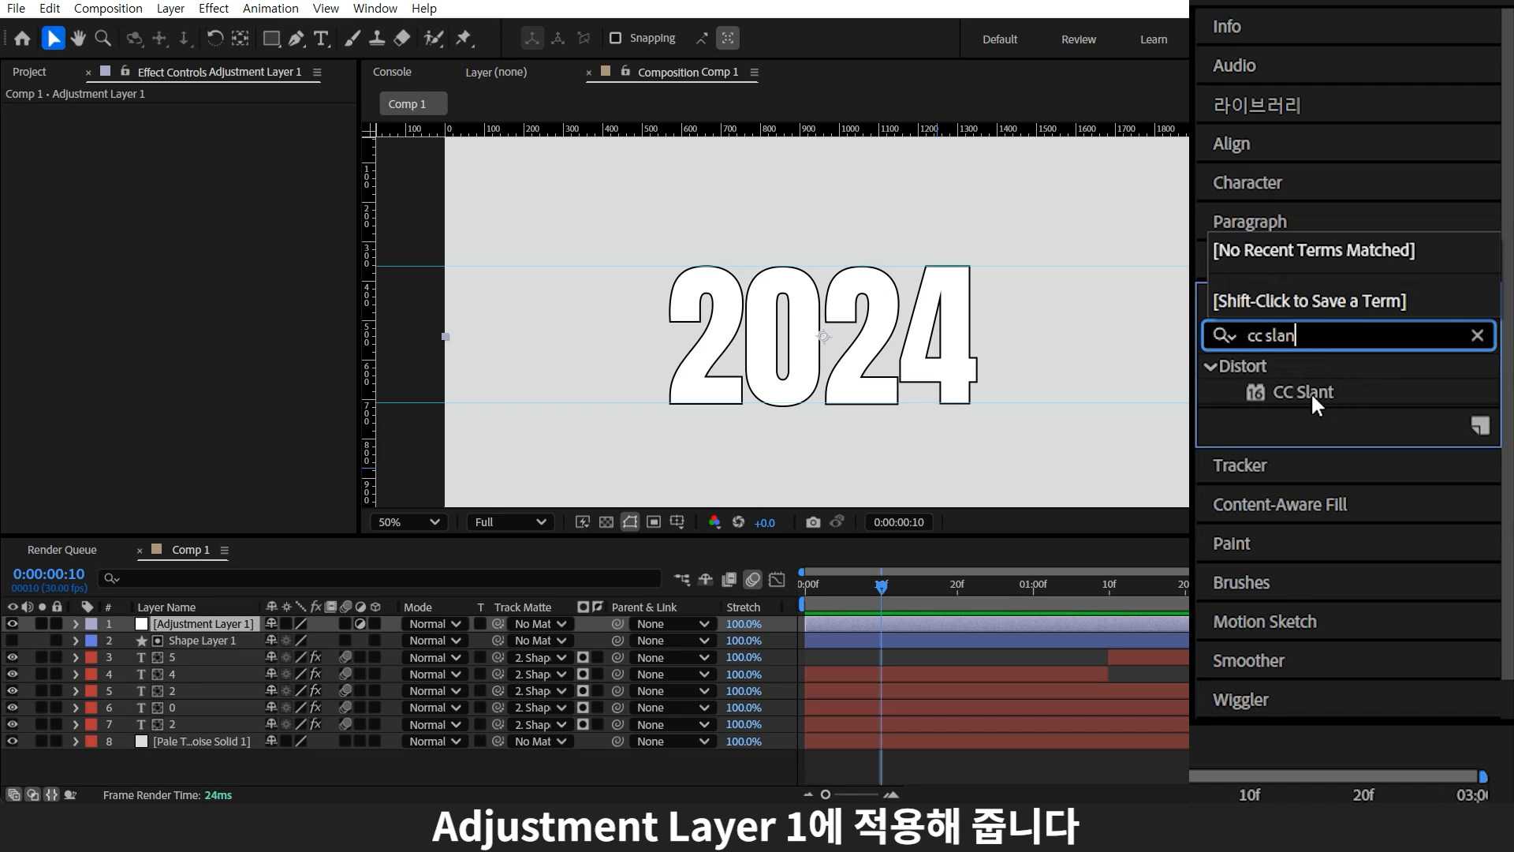
left_click_drag(1314, 398, 234, 628)
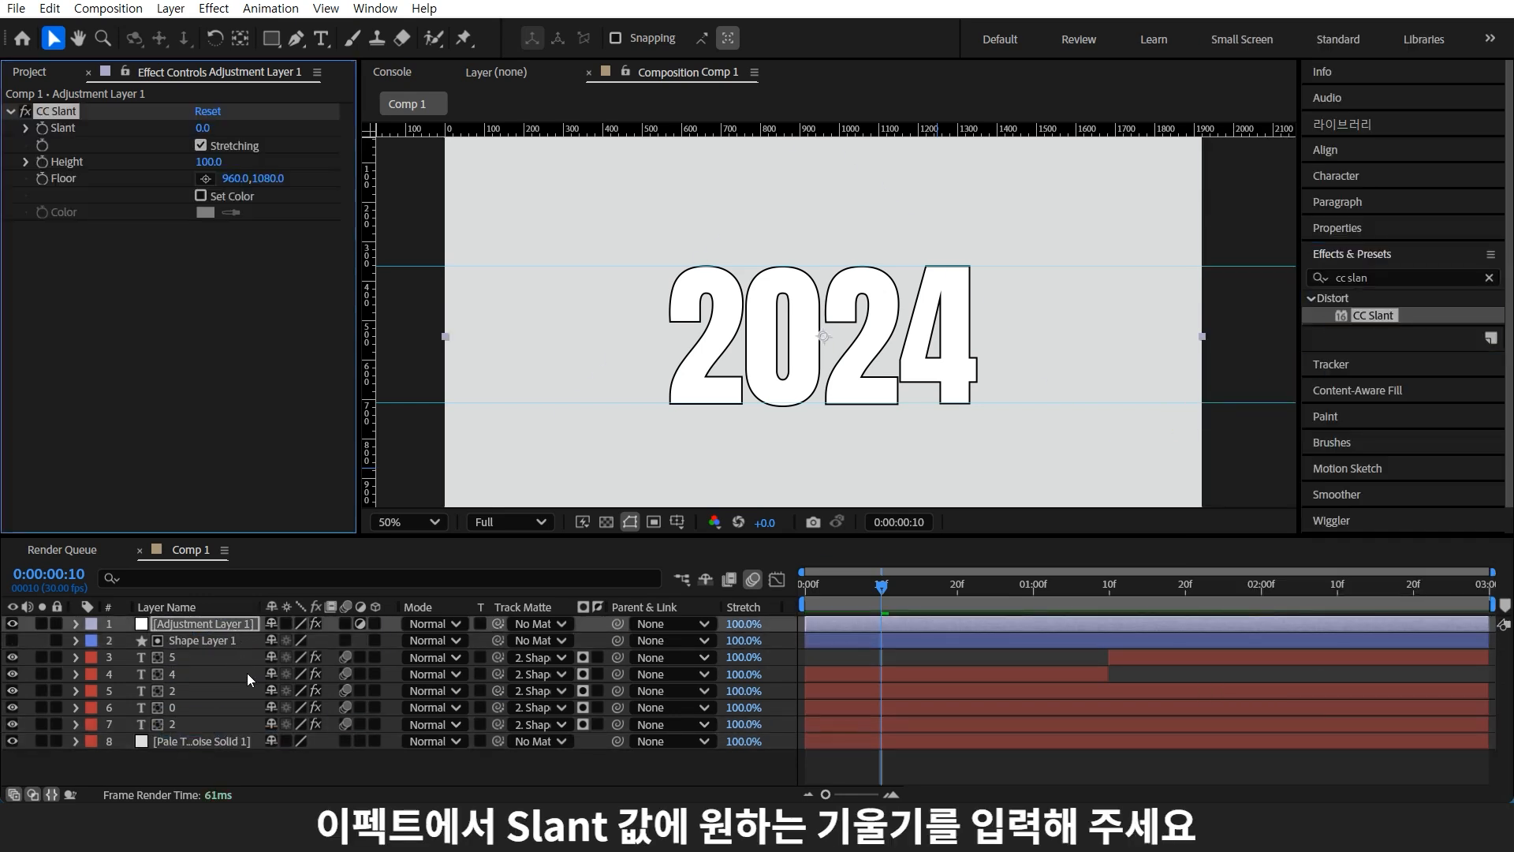
left_click(203, 128)
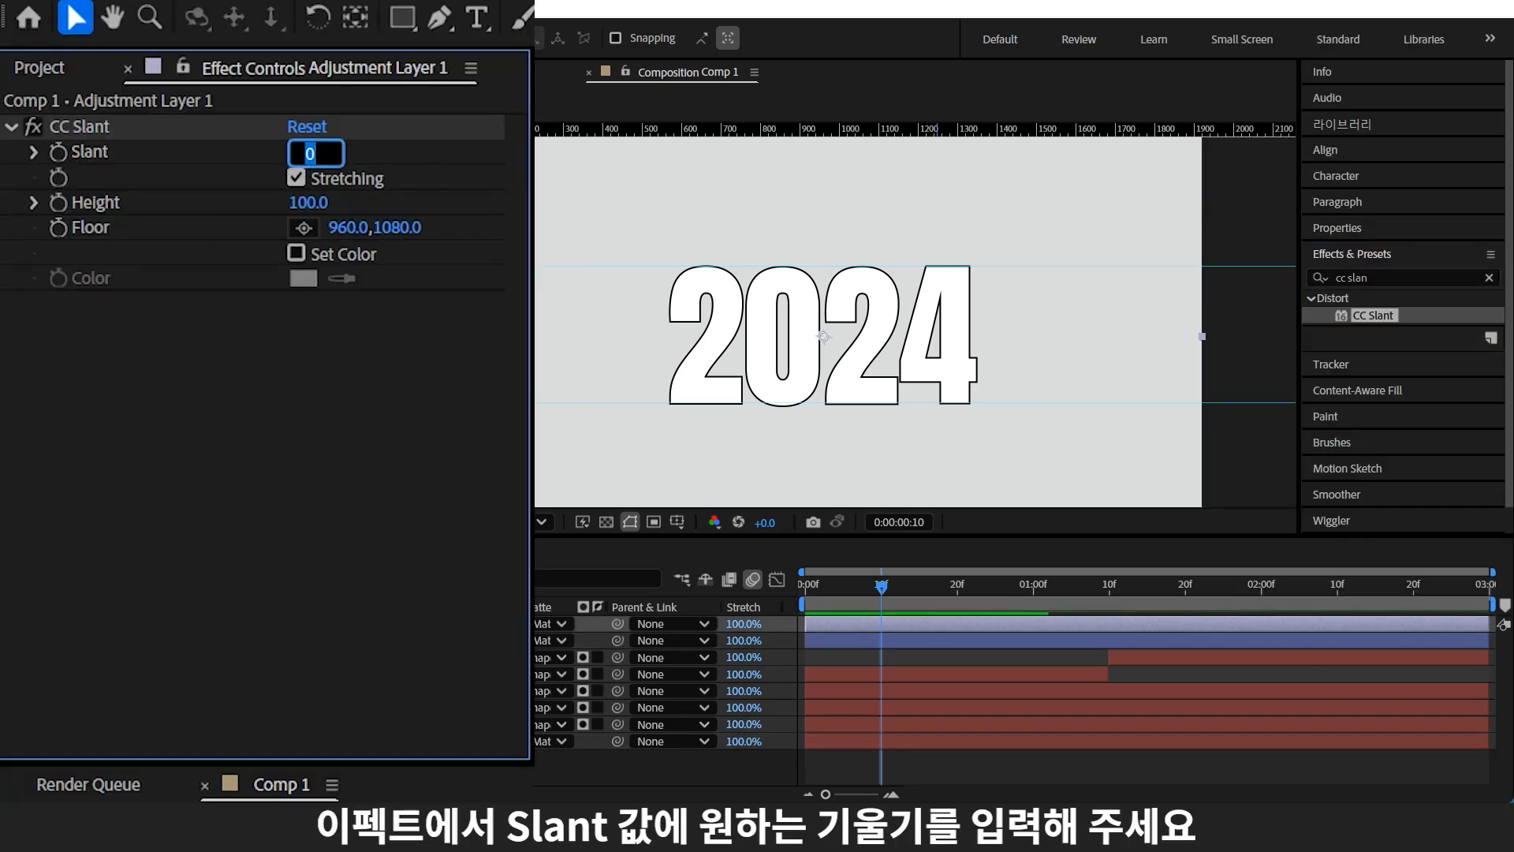
type("30")
key("Return")
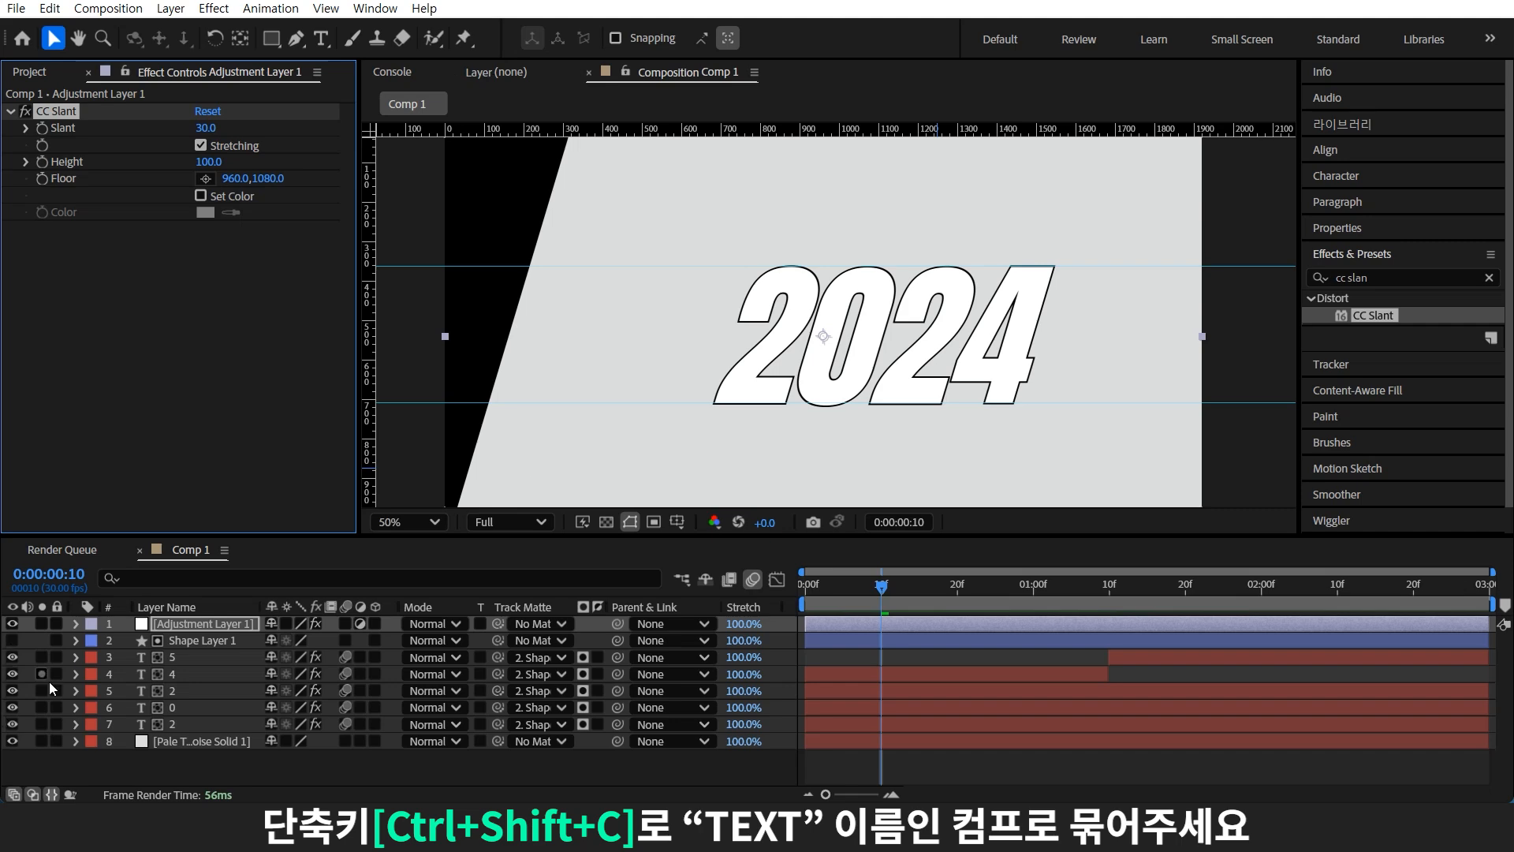
Pre-compose the adjustment layer, Shape Layer 1 and the five digit layers into a composition named Text.
left_click(186, 721, "shift")
key("ctrl+shift+c")
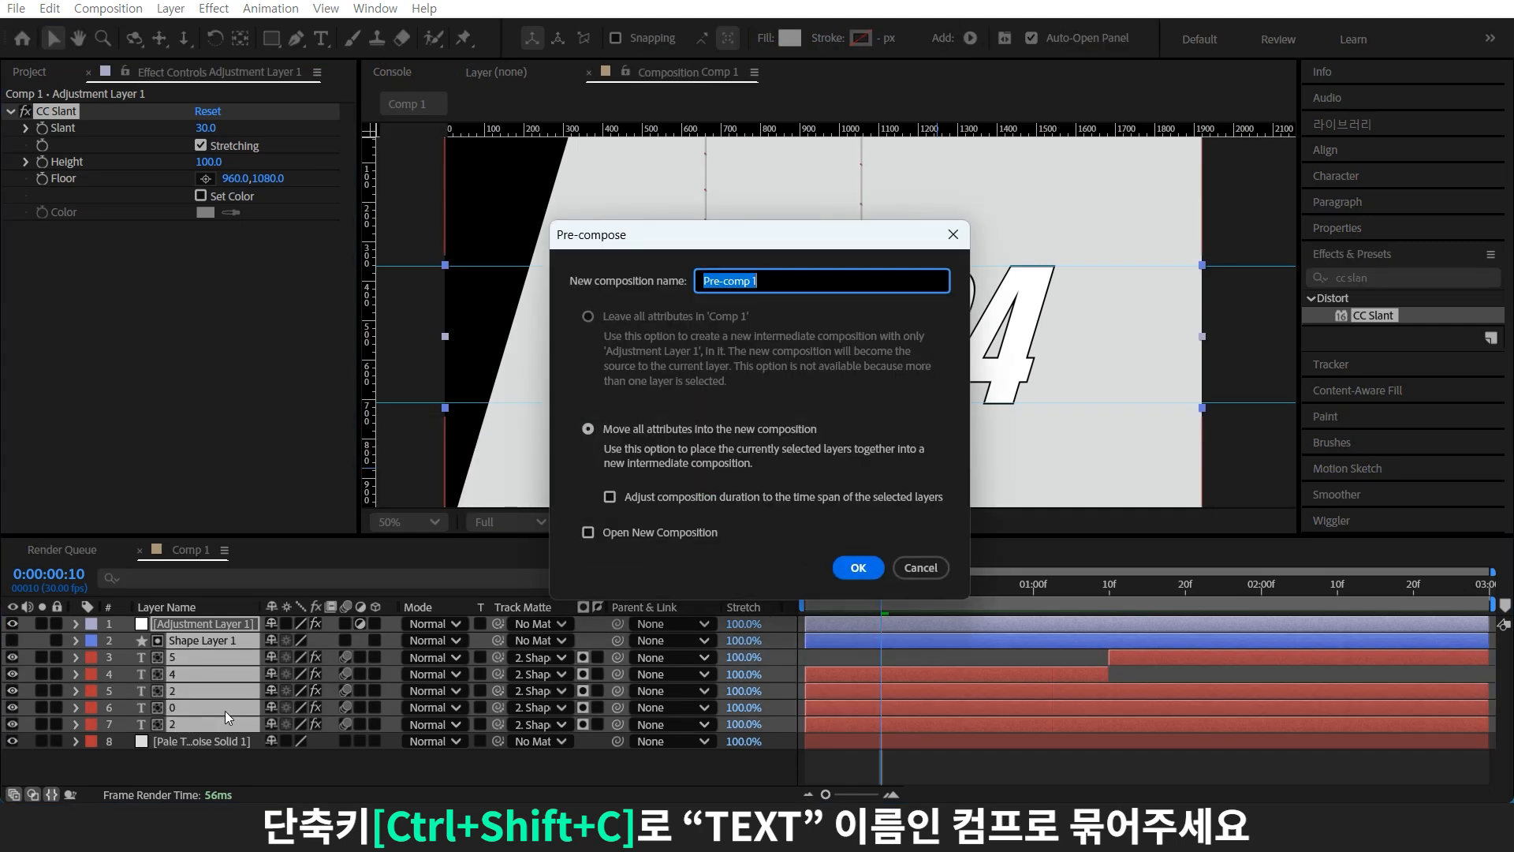
left_click(859, 567)
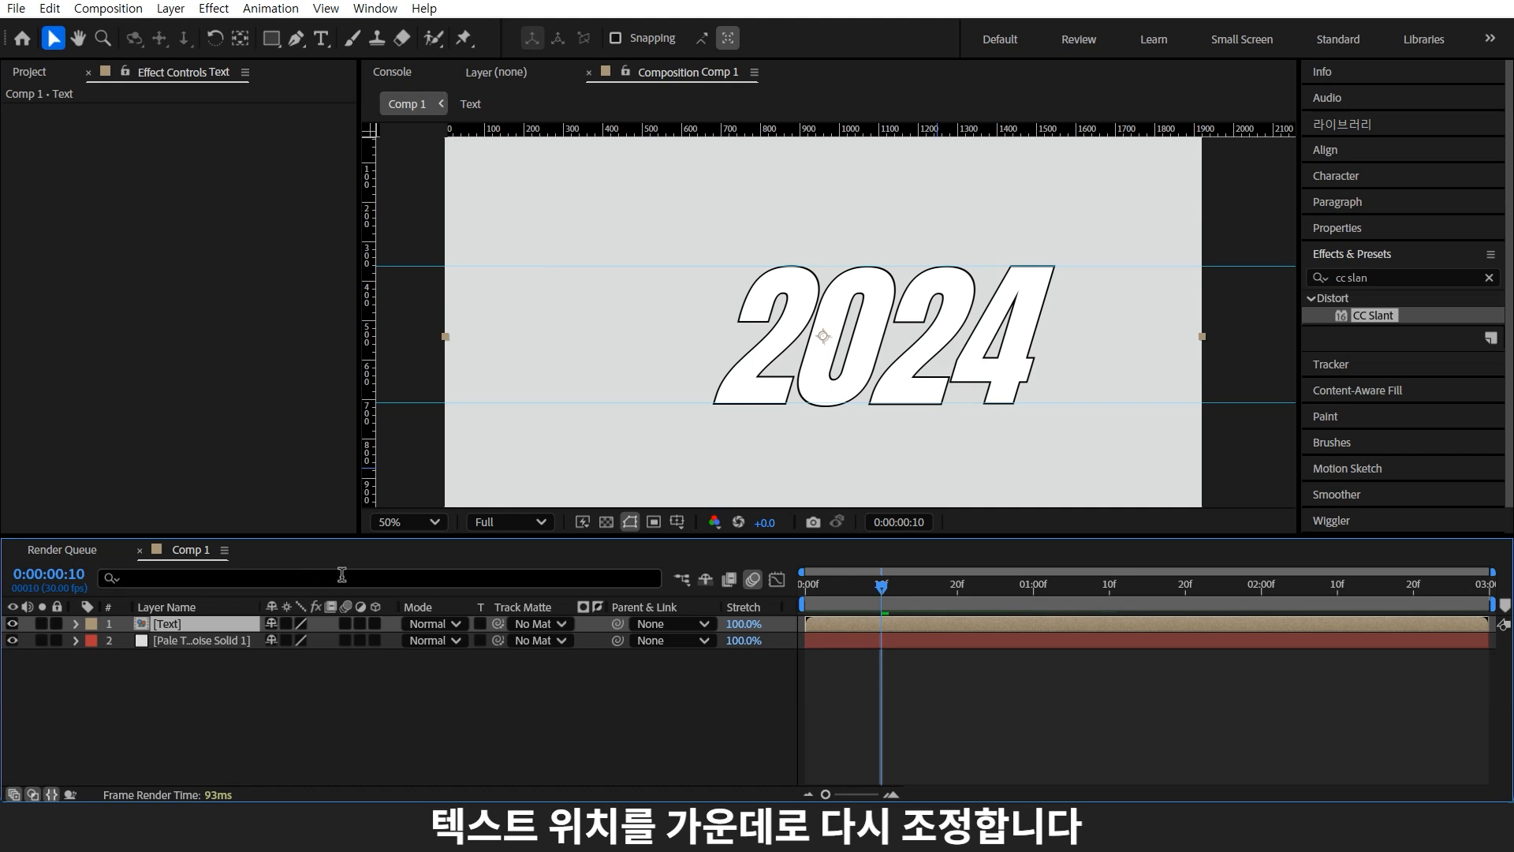
Turn on the Title/Action Safe guides and move the Text layer horizontally to centre the number in the frame.
left_click_drag(919, 348, 859, 344)
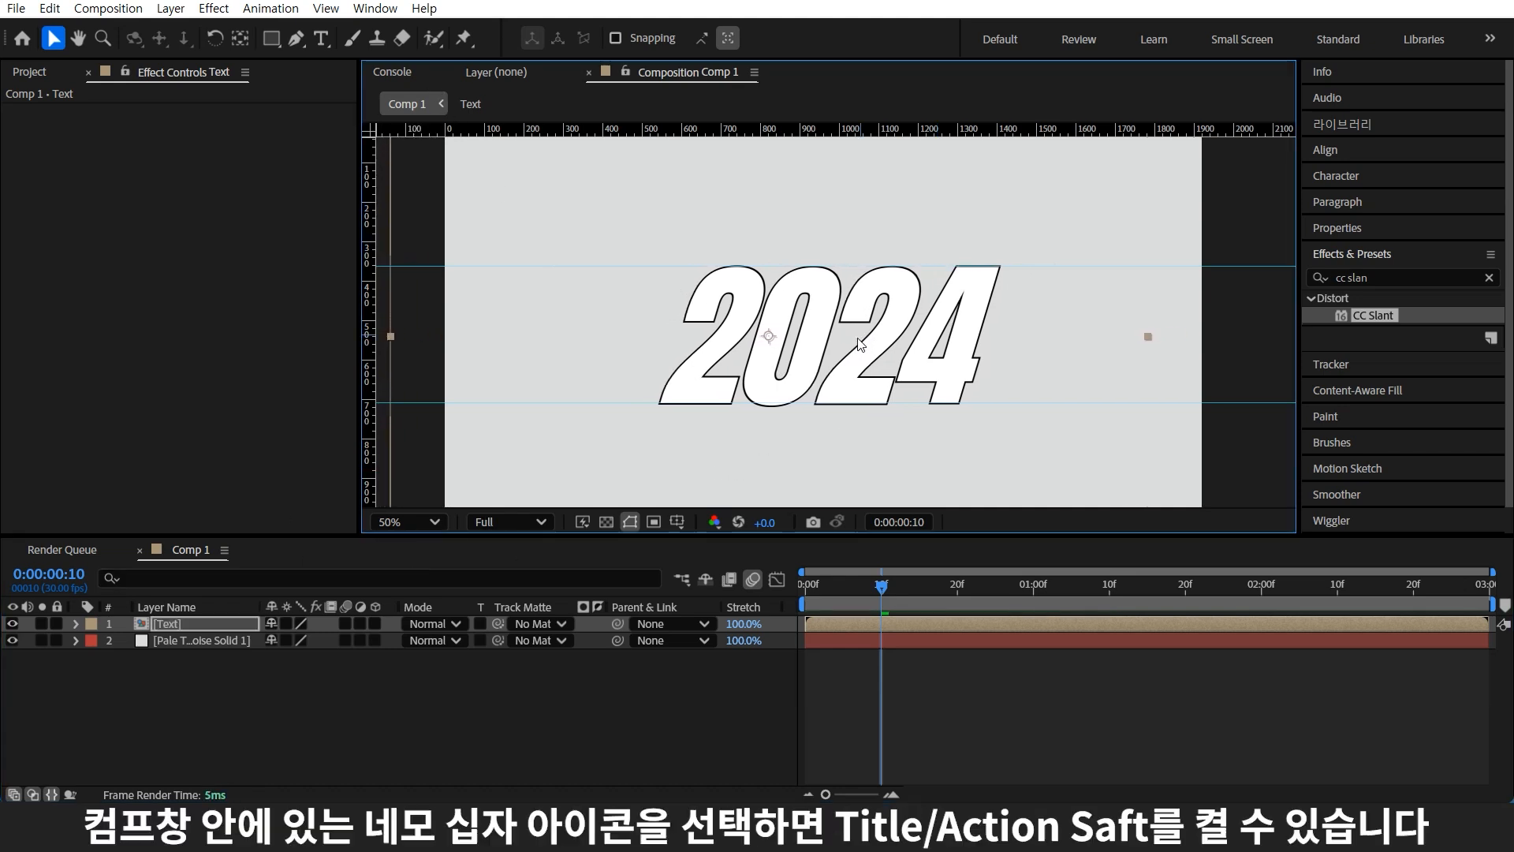
left_click(677, 521)
left_click(745, 544)
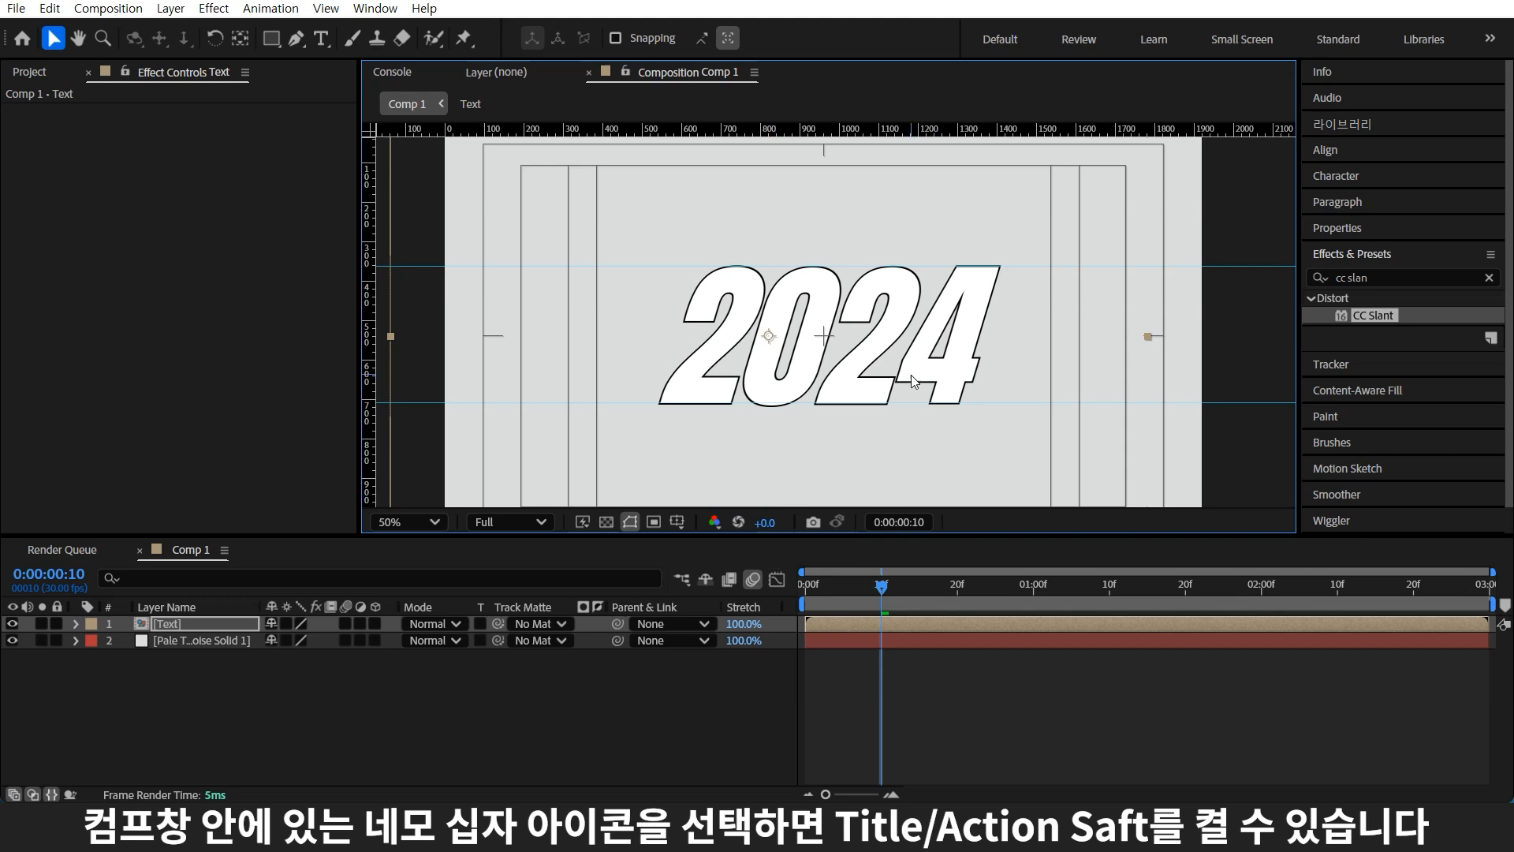
left_click_drag(909, 373, 900, 371)
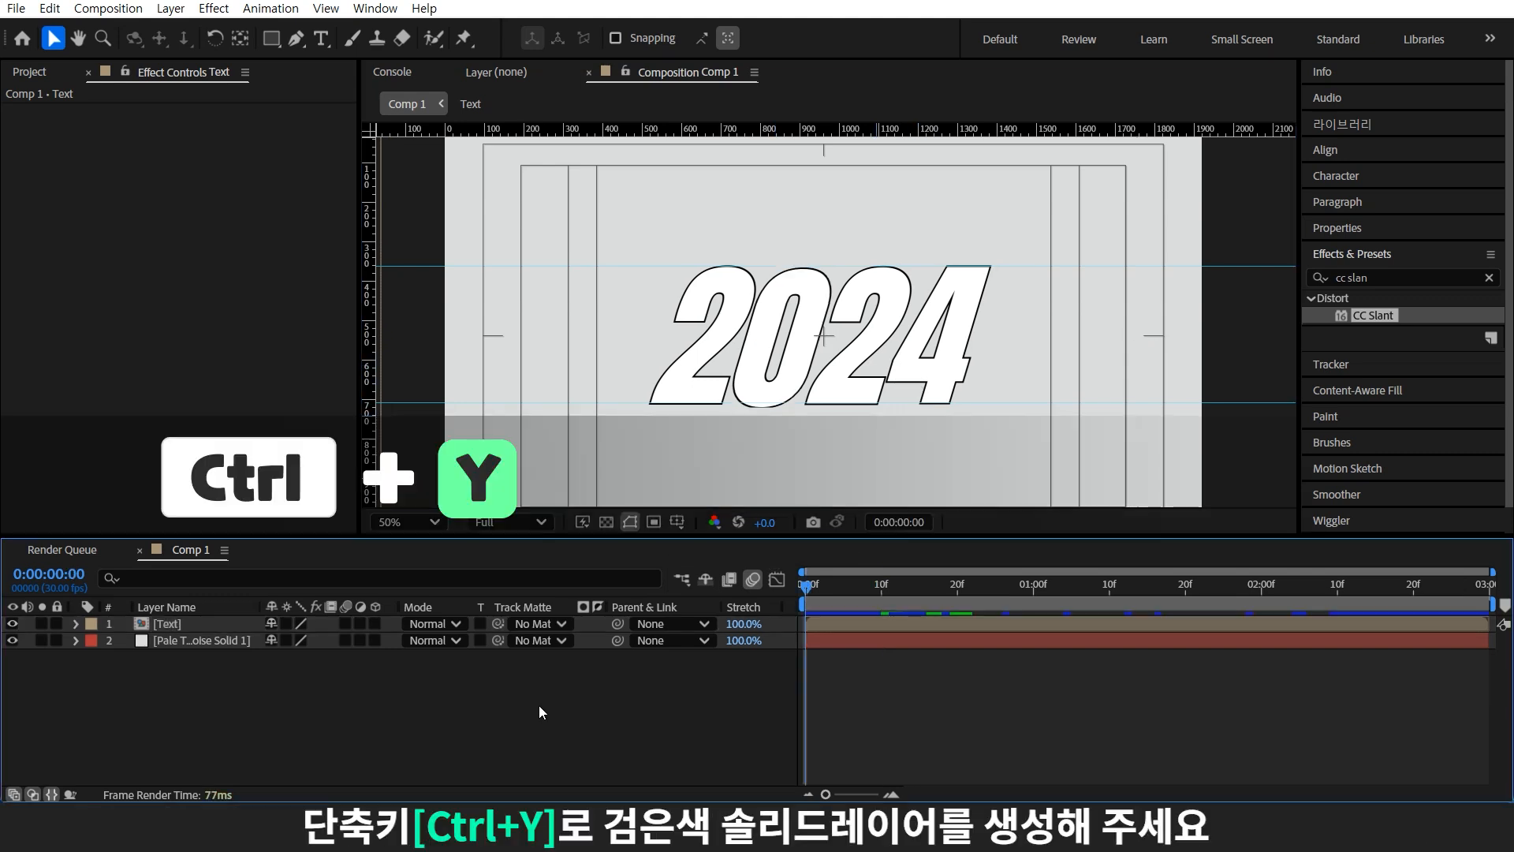
Create a 1920 x 1080 px black solid layer with colour 000000 above the Text layer.
key("ctrl+y")
left_click(746, 544)
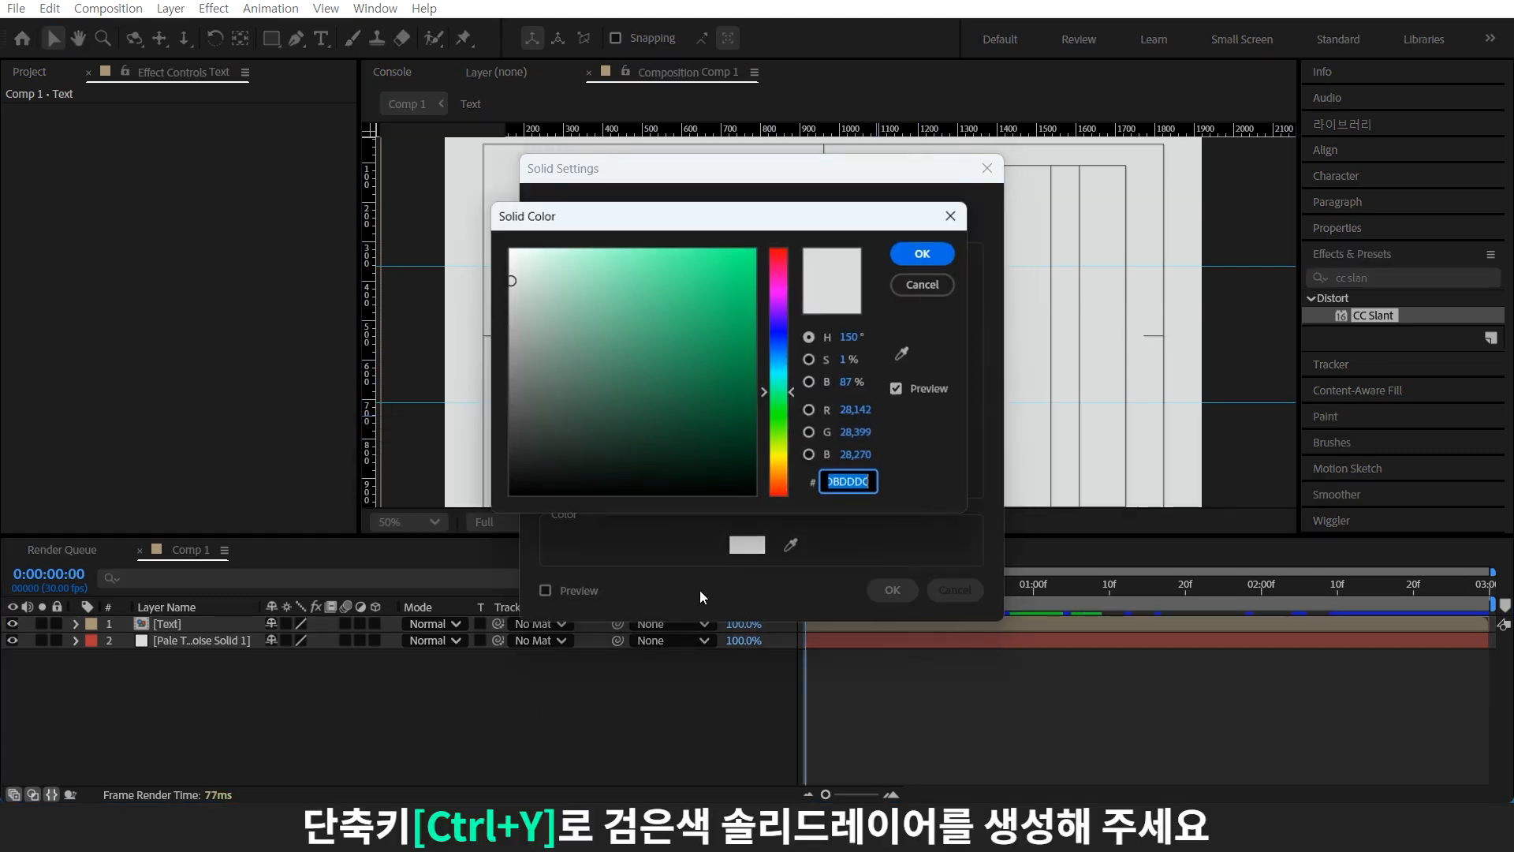
type("000000")
left_click(923, 268)
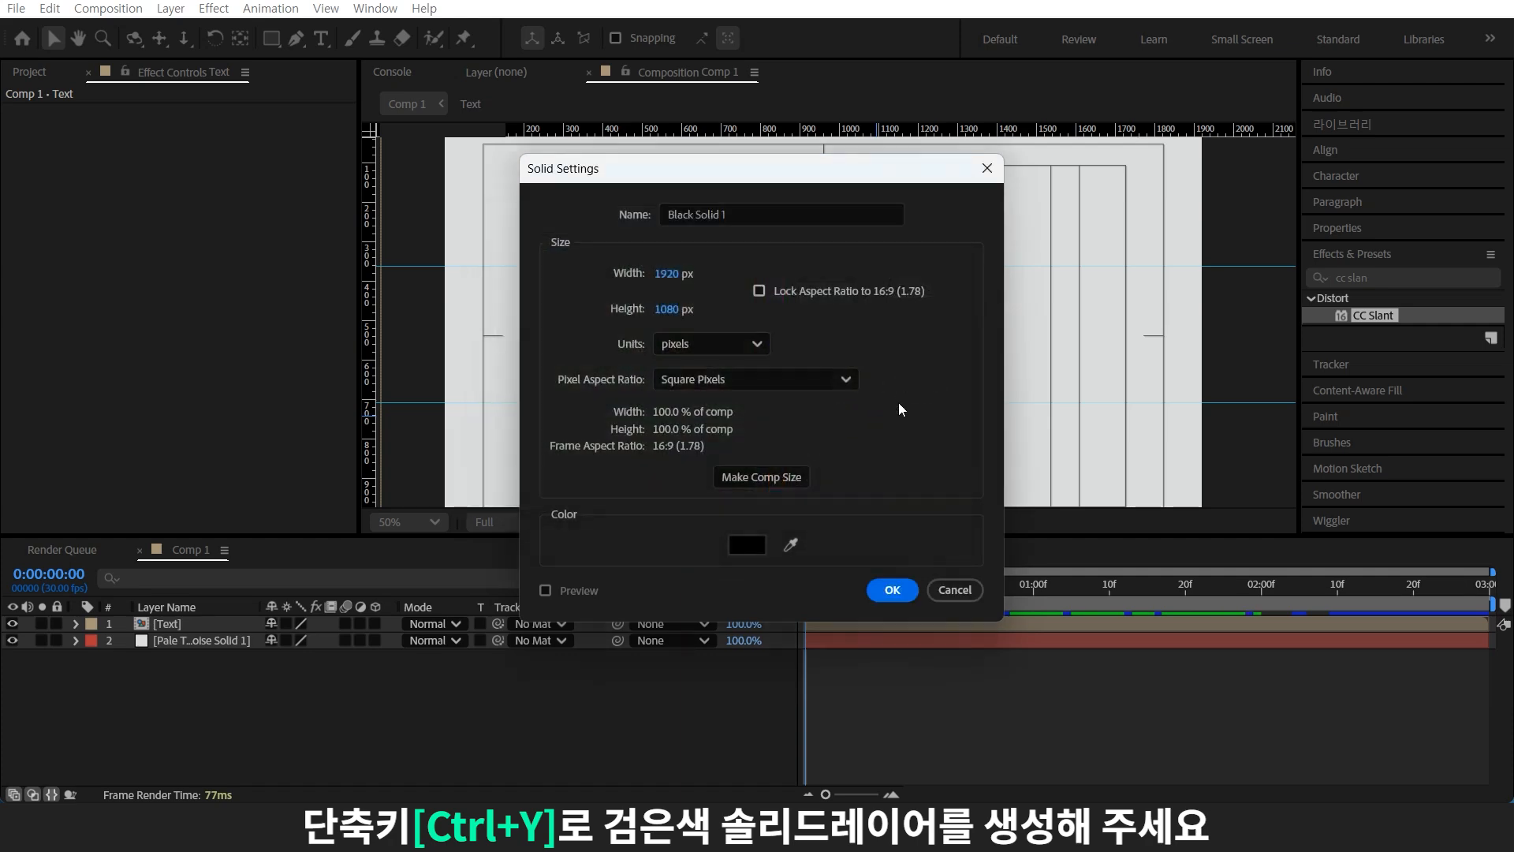
left_click(887, 590)
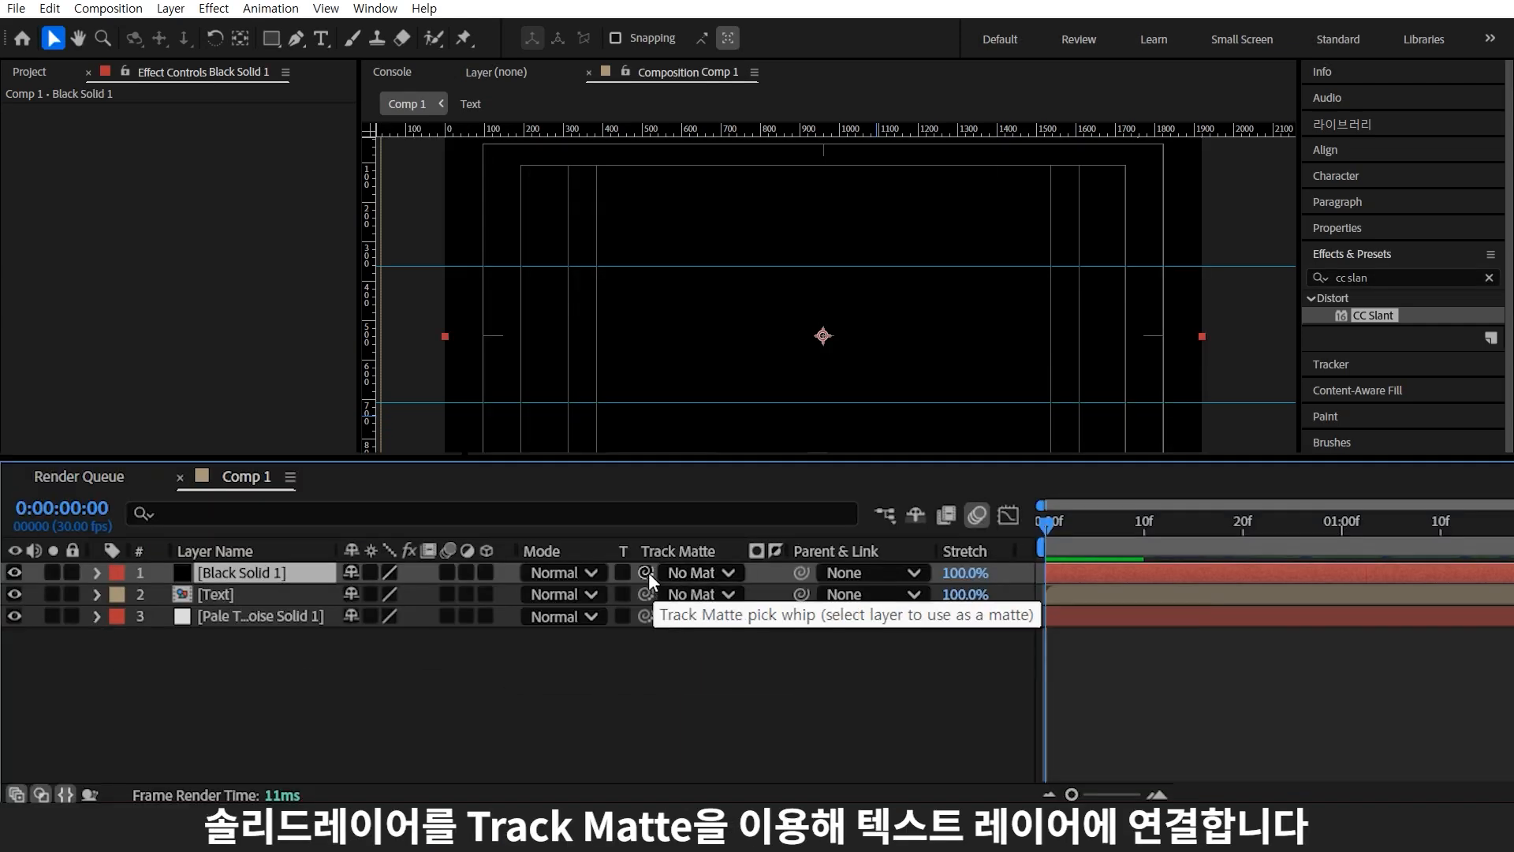
Assign the Text layer as a luma track matte for the black solid and preview the animation.
left_click_drag(666, 597, 665, 595)
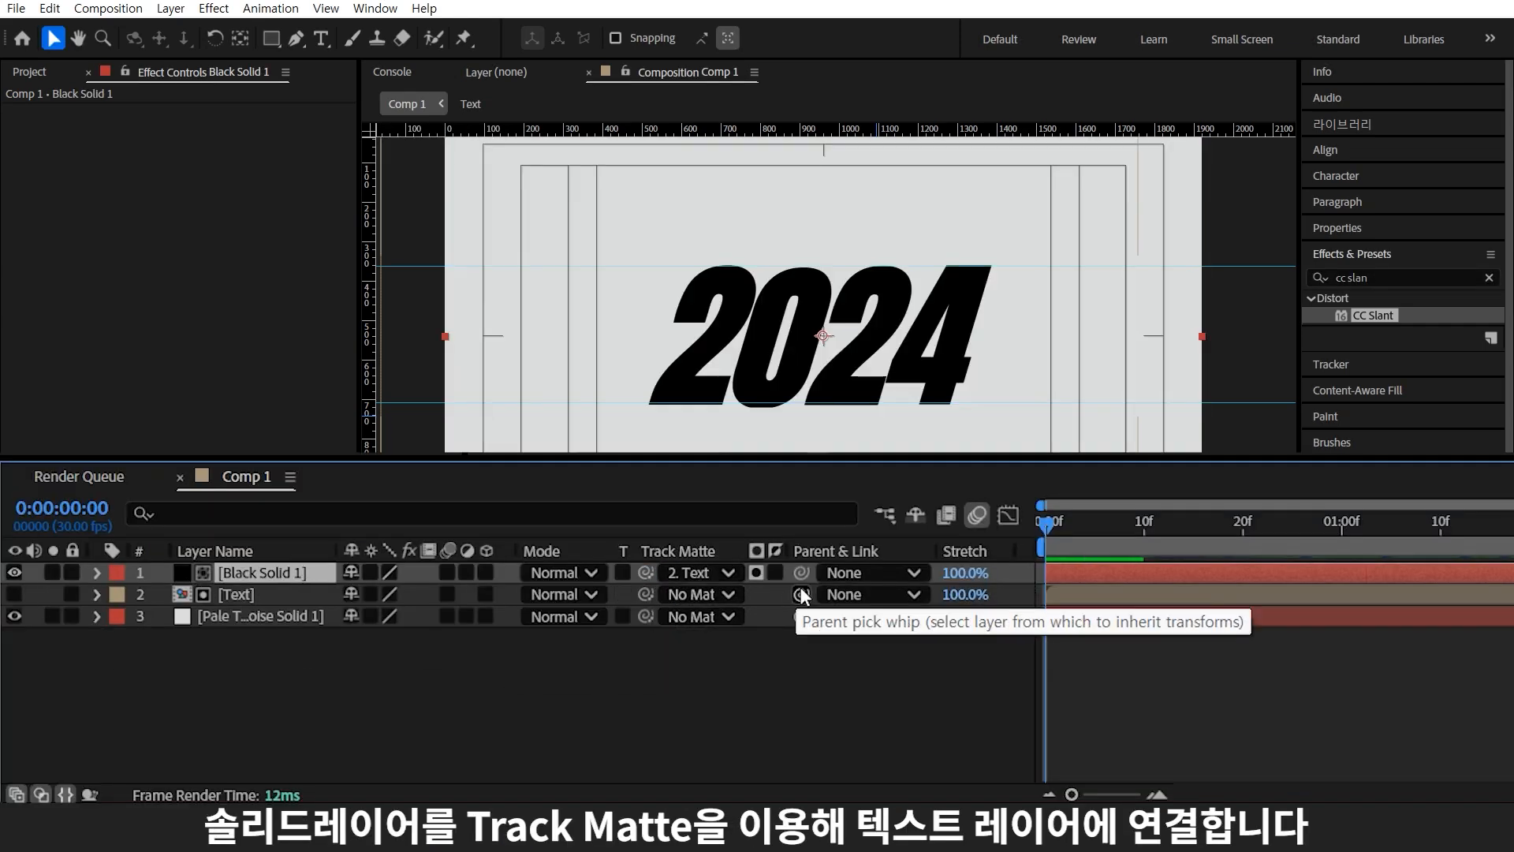
left_click(755, 571)
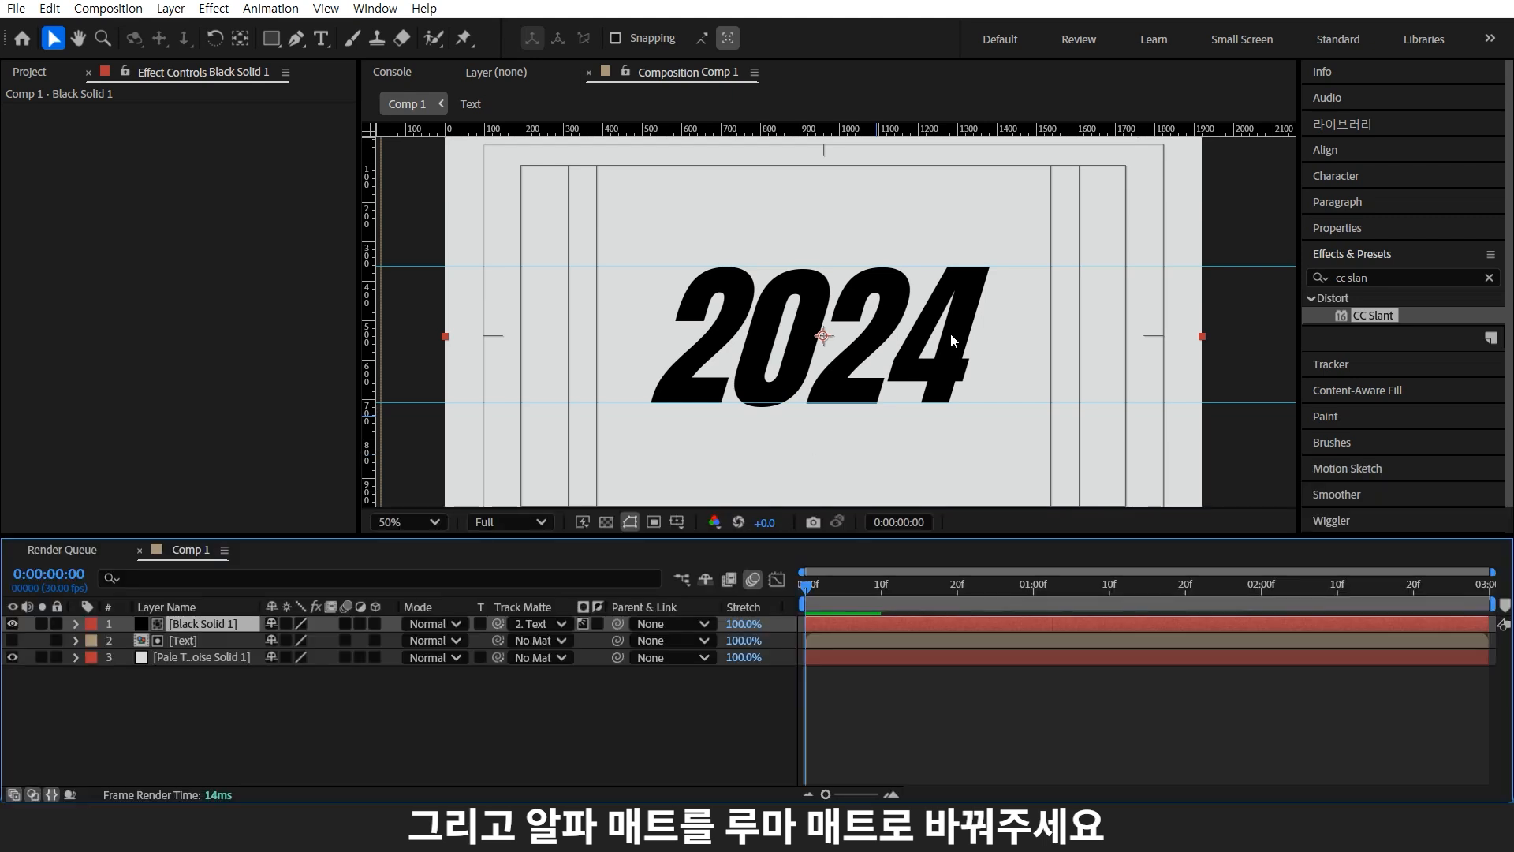
left_click_drag(910, 587, 835, 587)
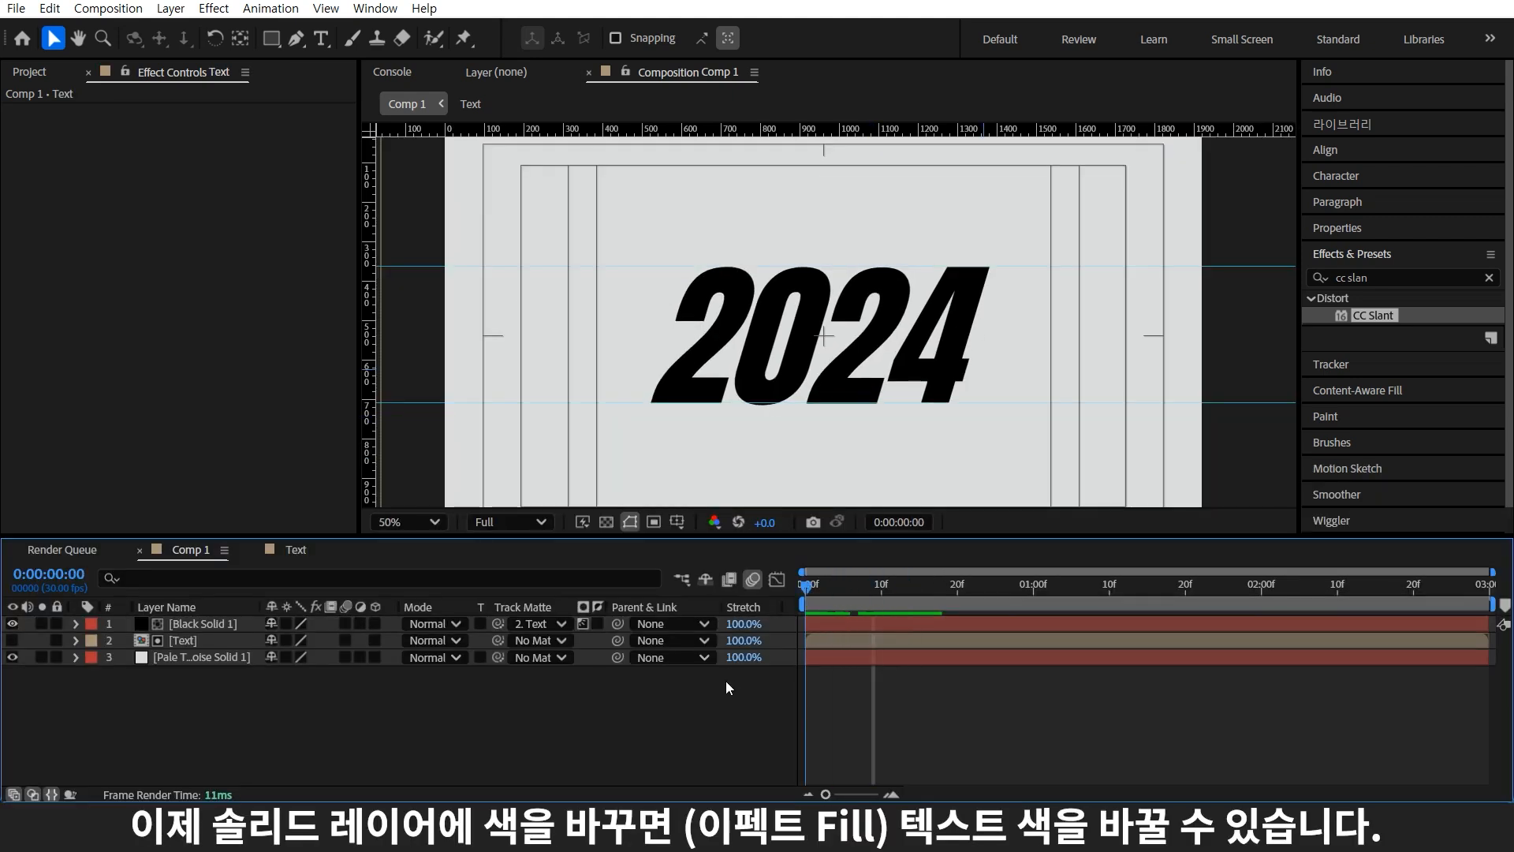
key("space")
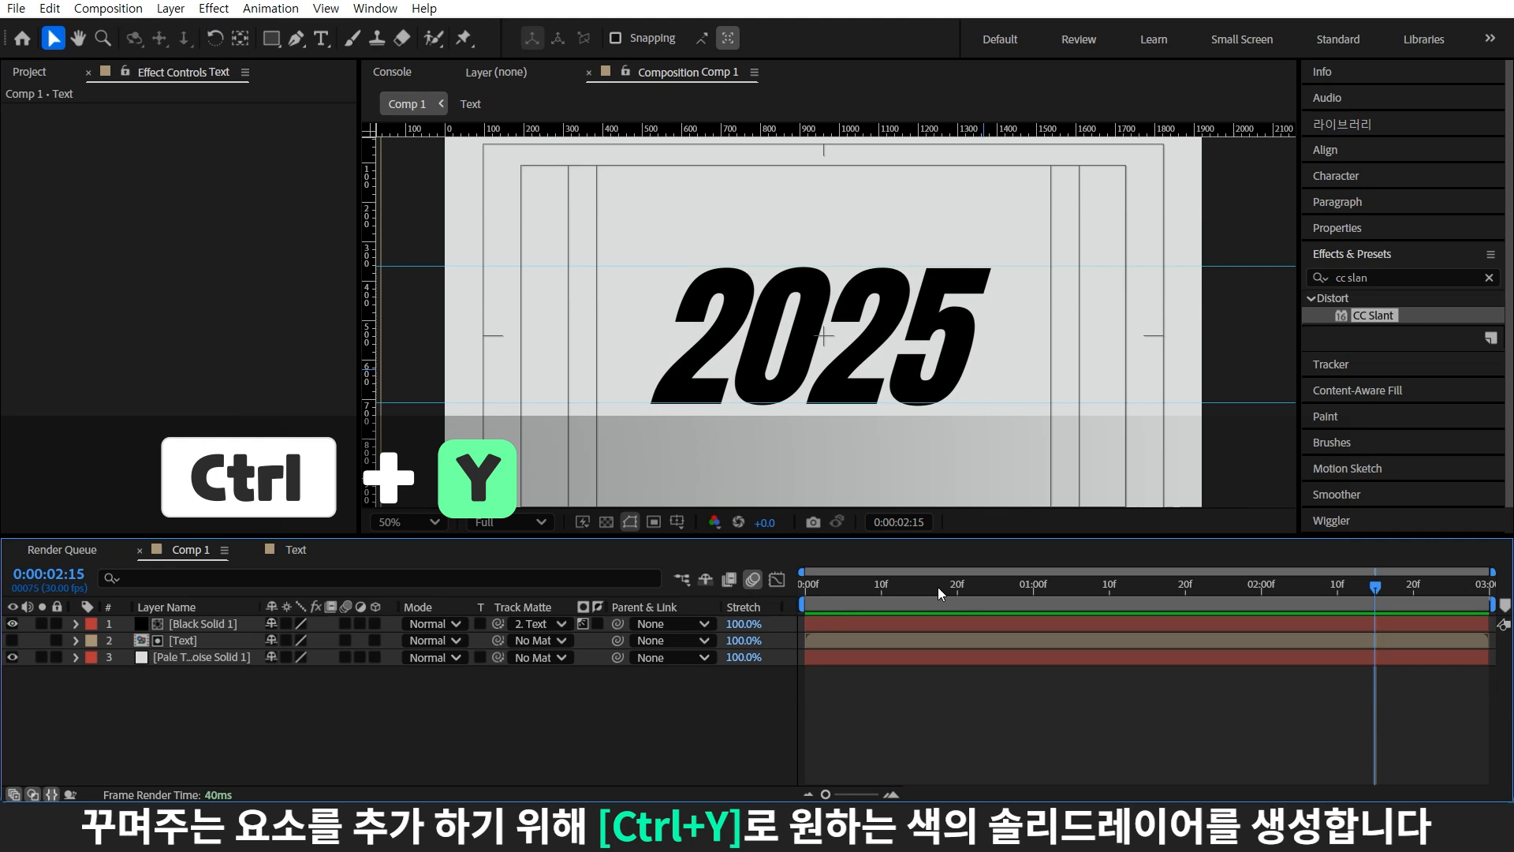
At 0:00:00:10, create a medium gray-cyan solid and place it directly below the Text layer.
left_click_drag(939, 587, 881, 586)
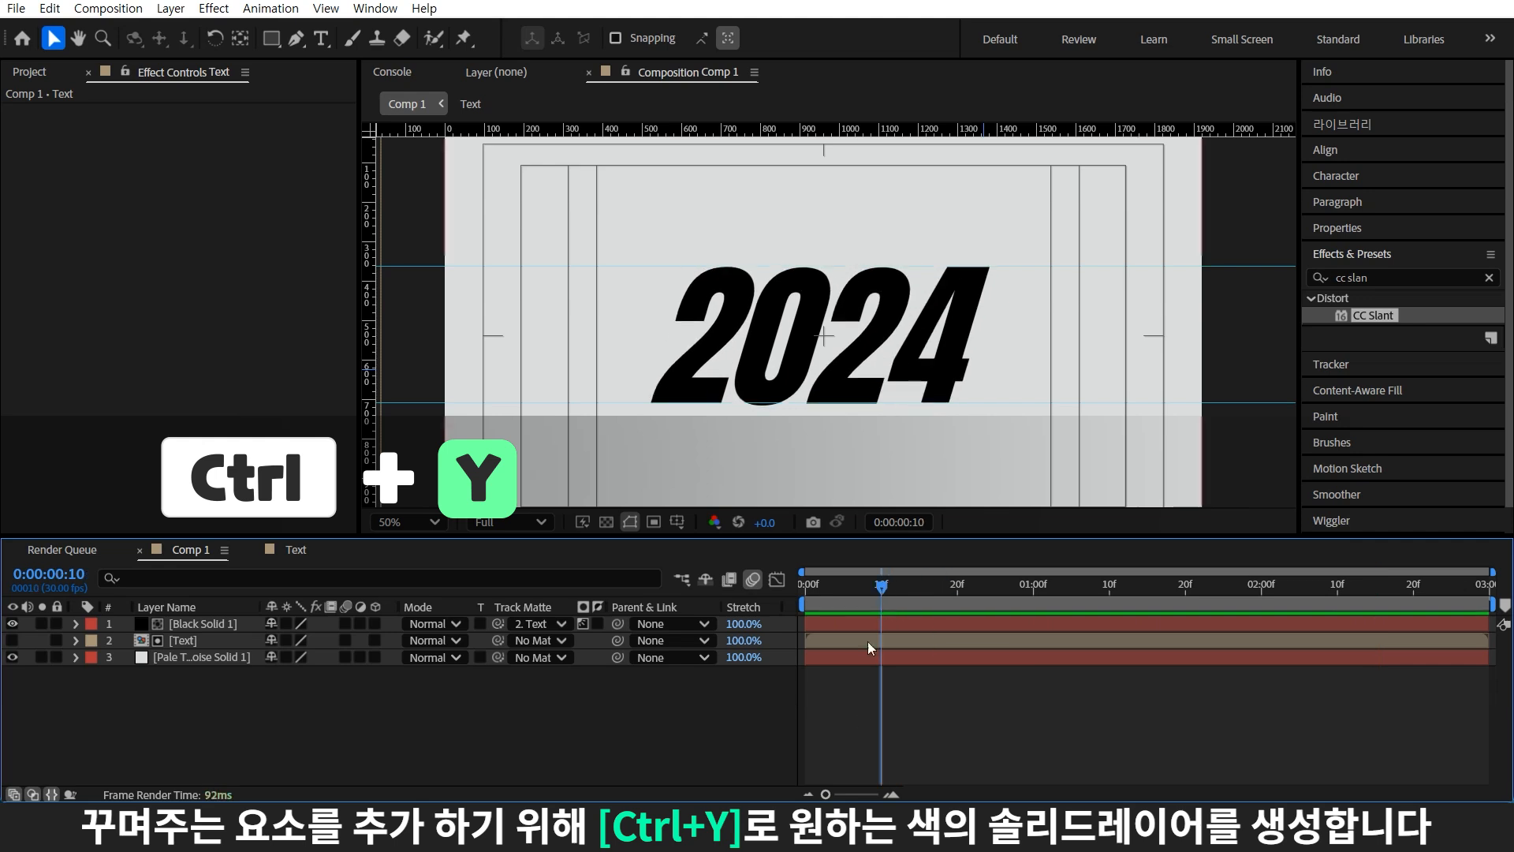
key("ctrl+y")
left_click(740, 521)
type("00BDC4")
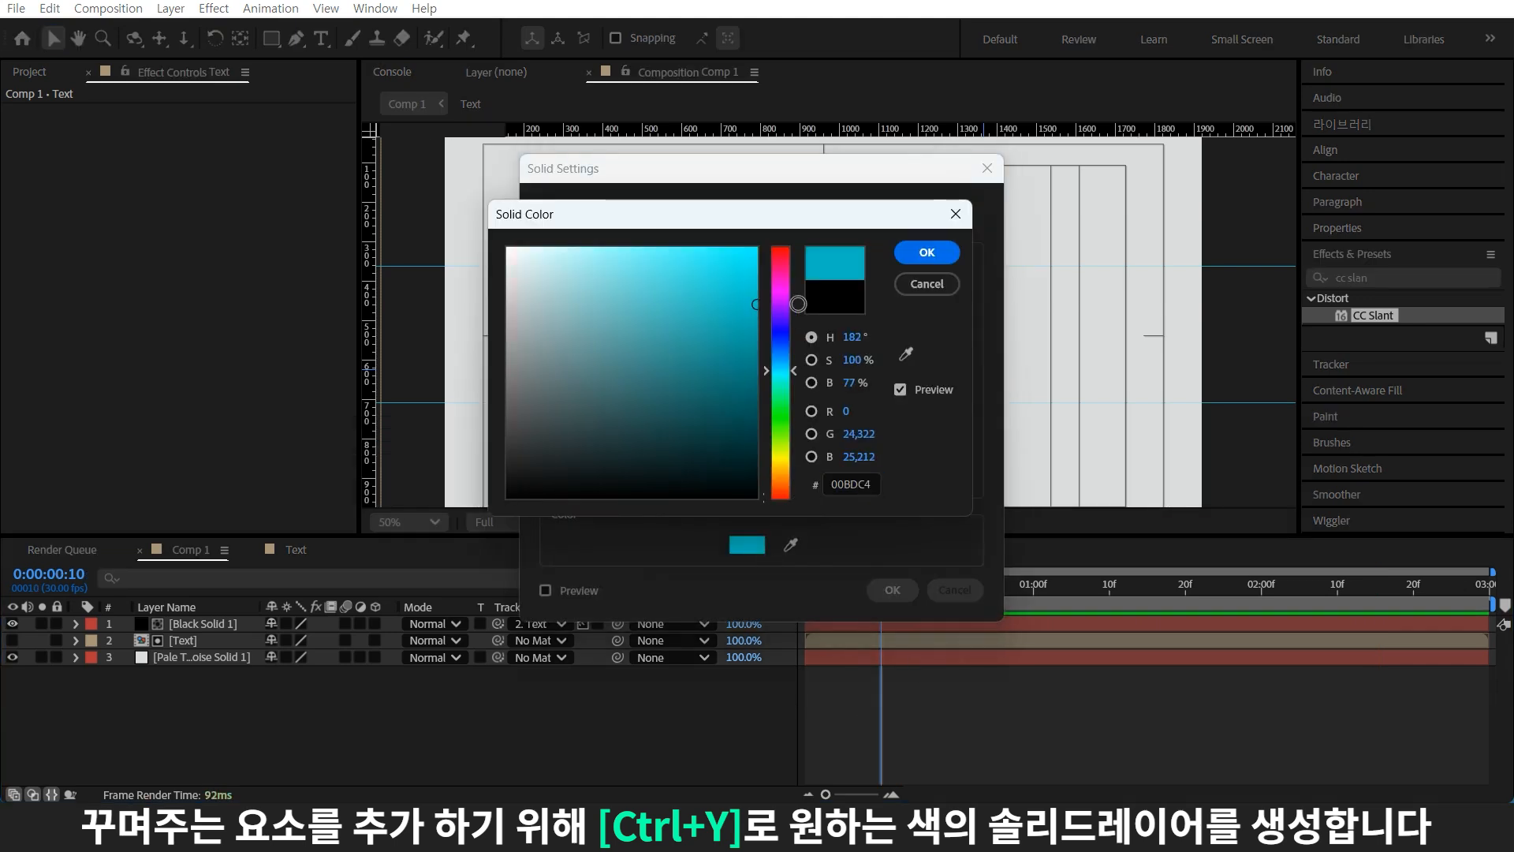
left_click(633, 322)
left_click(927, 252)
left_click(892, 590)
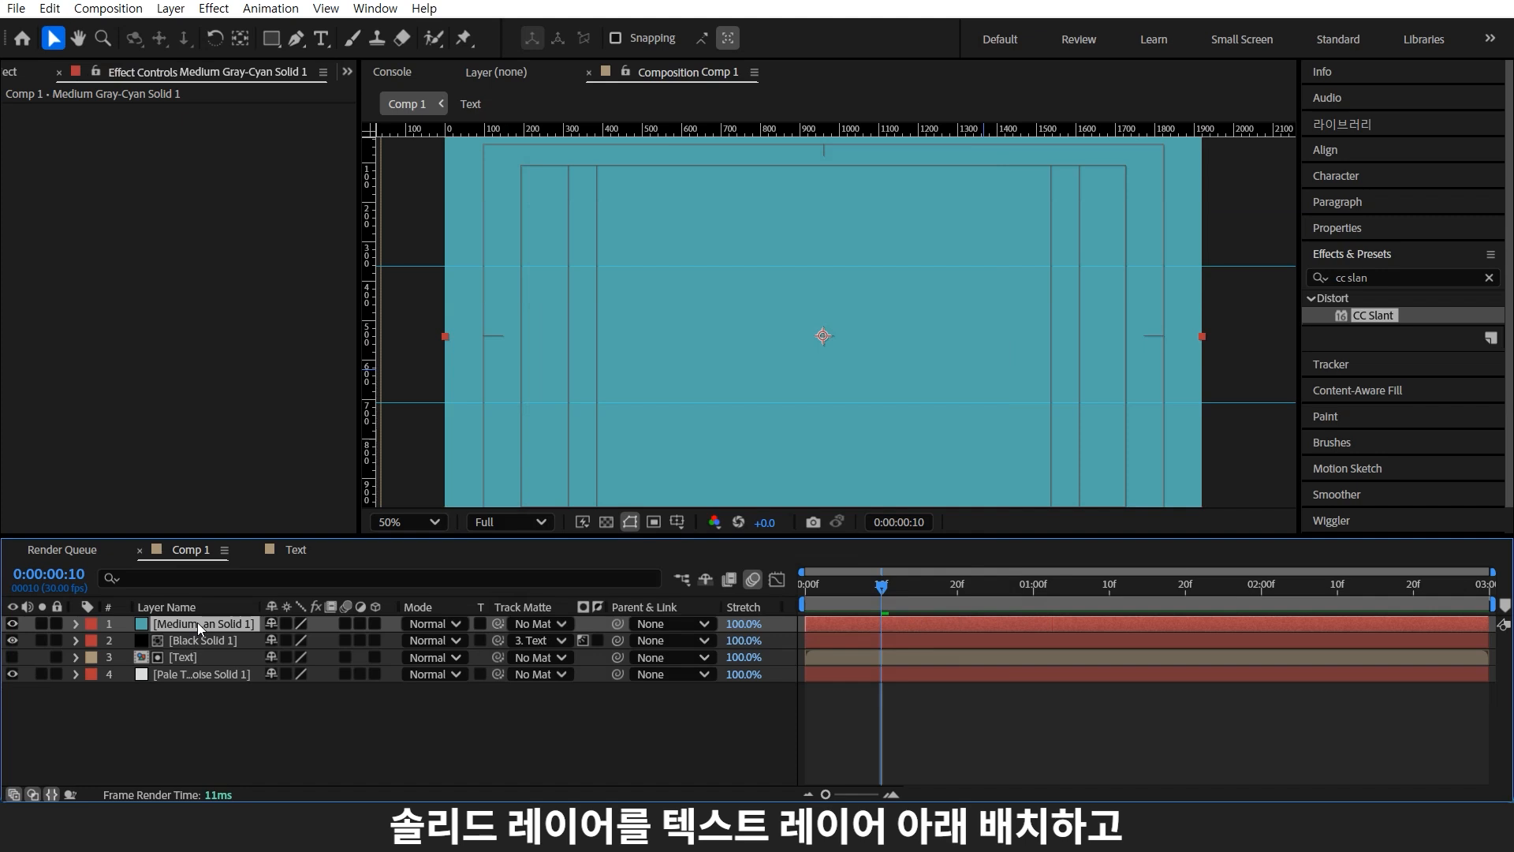
left_click_drag(196, 622, 199, 673)
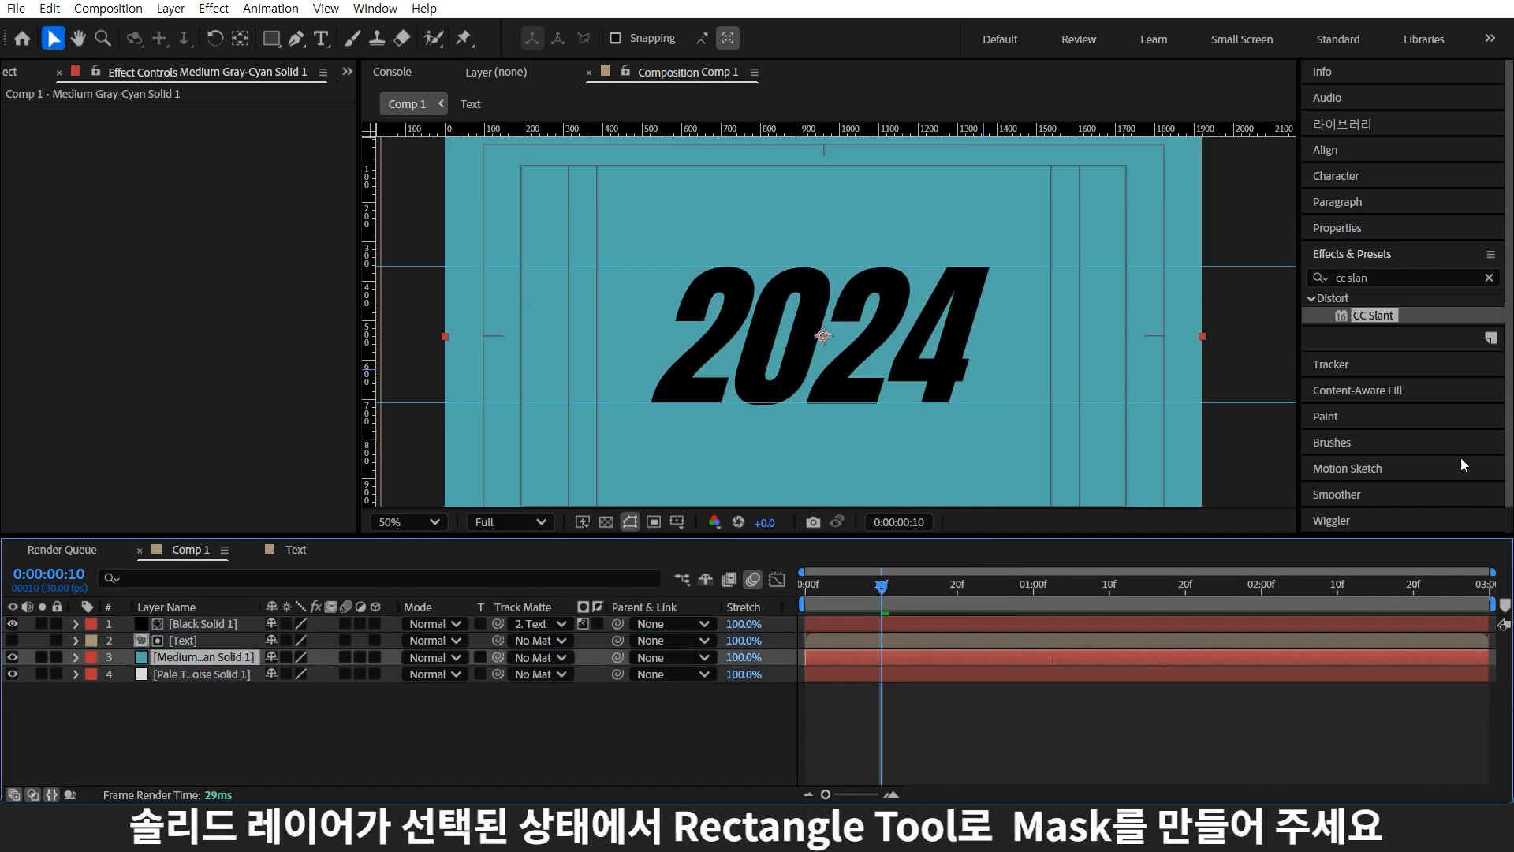
Draw a rectangular mask on the gray-cyan solid that frames the number with a small margin.
left_click(271, 38)
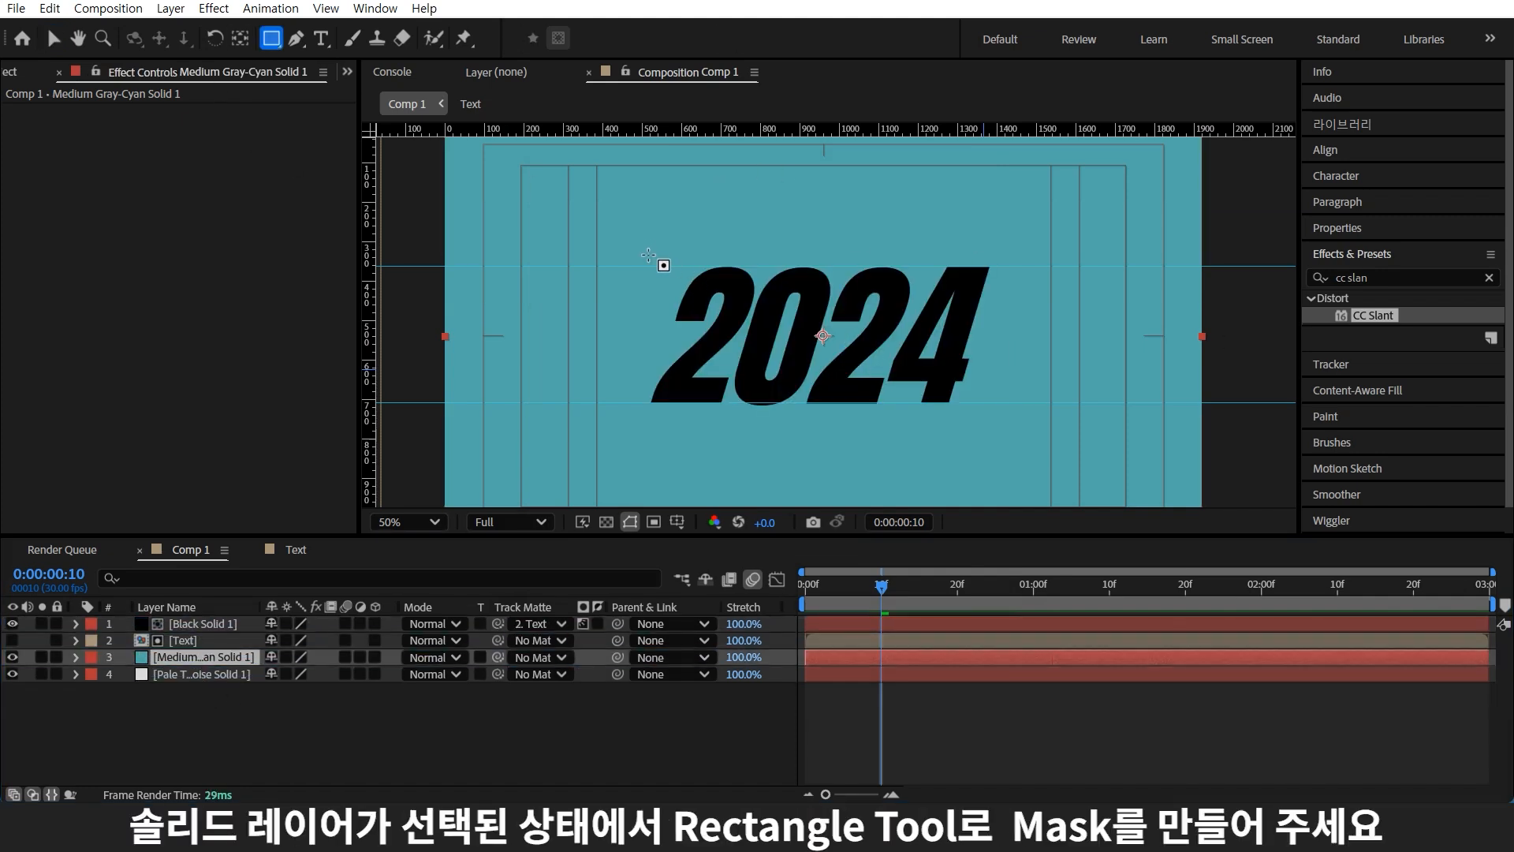
mouse_move(648, 255)
left_mouse_down()
mouse_move(672, 301)
mouse_move(919, 420)
mouse_move(999, 412)
left_mouse_up()
left_click(53, 38)
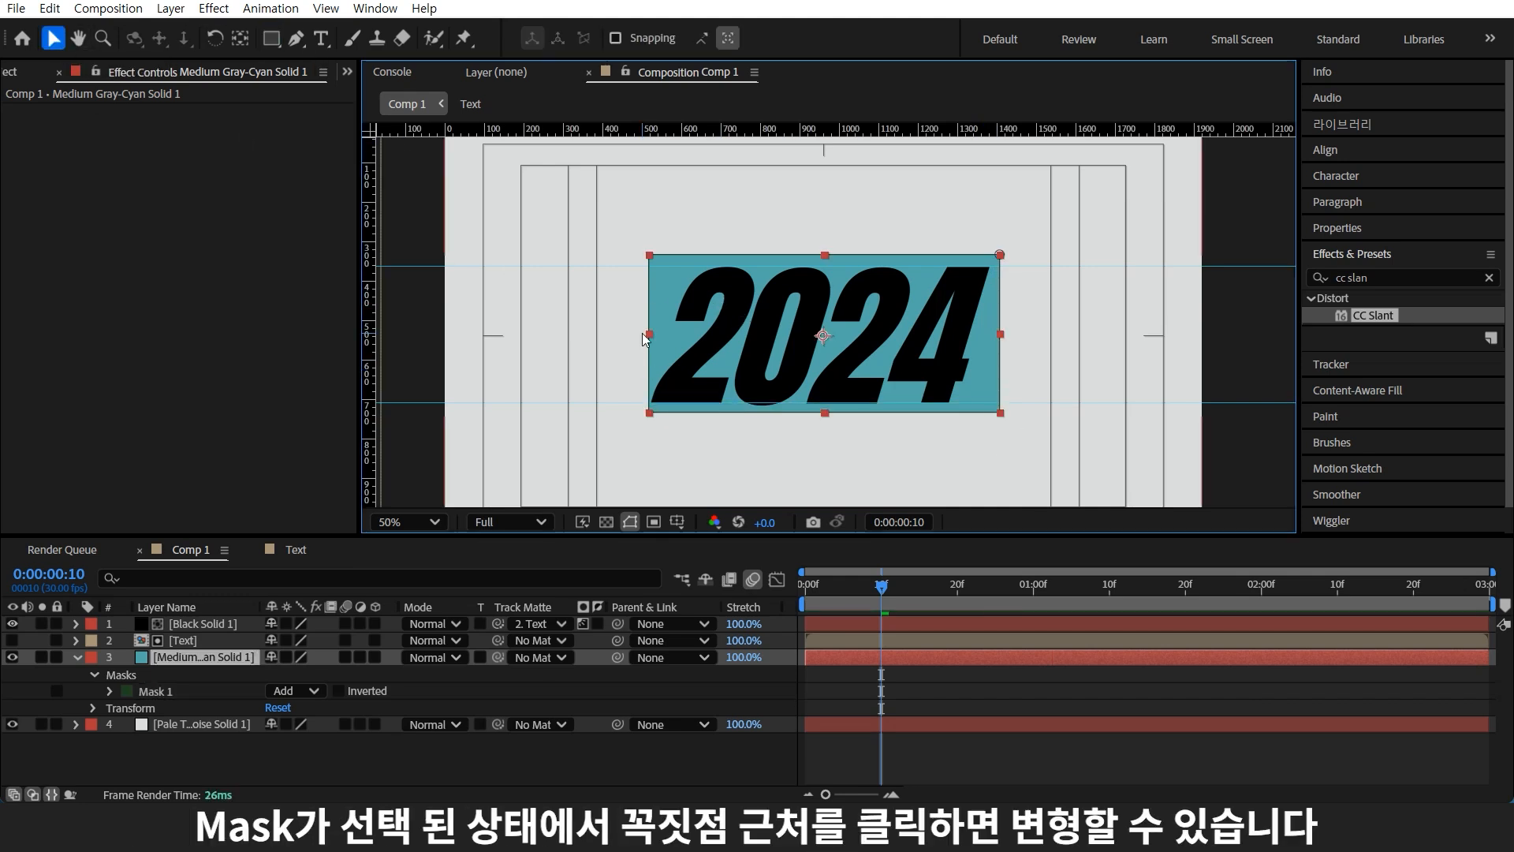
Shift the mask's two upper corners to the right to slant it like the number, and centre the mask around it.
left_click(999, 255)
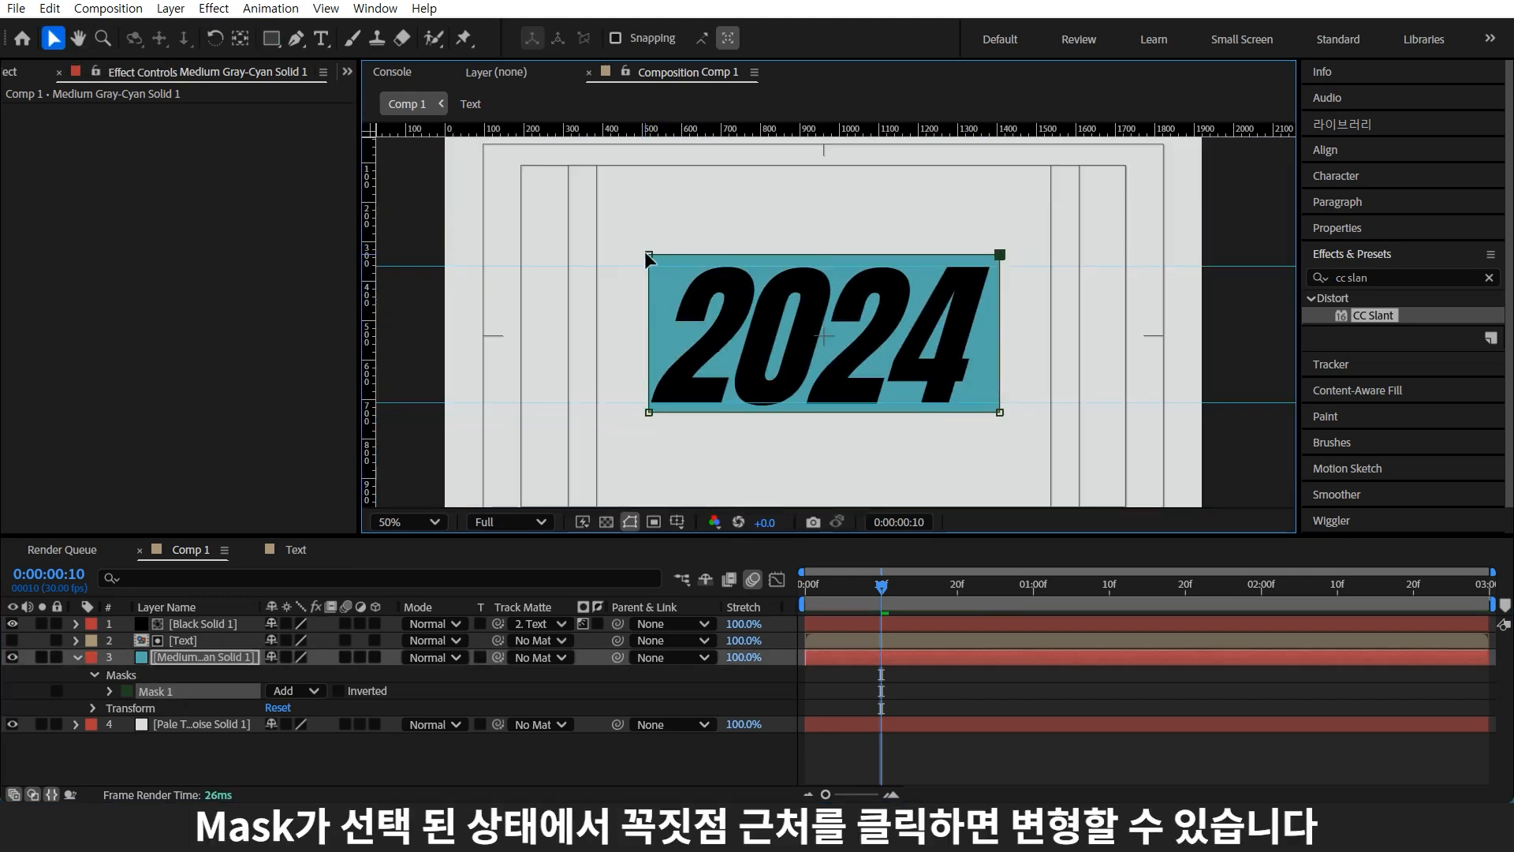
left_click(648, 255, "shift")
left_click_drag(648, 255, 687, 254)
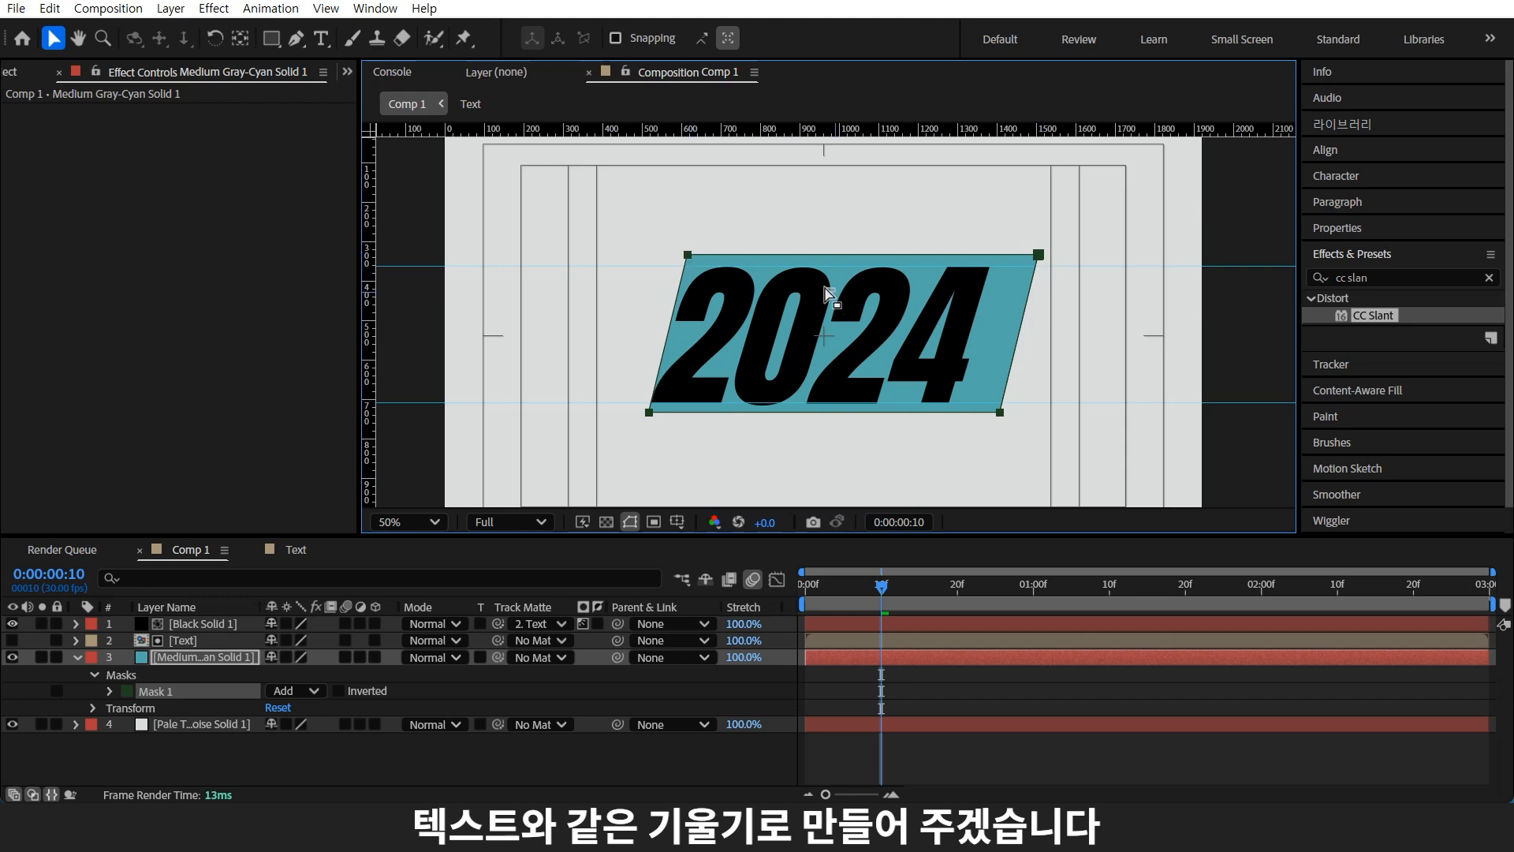
key("ctrl+t")
left_click_drag(1004, 291, 986, 292)
scroll(946, 308, "up", 1)
left_click_drag(869, 321, 888, 287)
key("Escape")
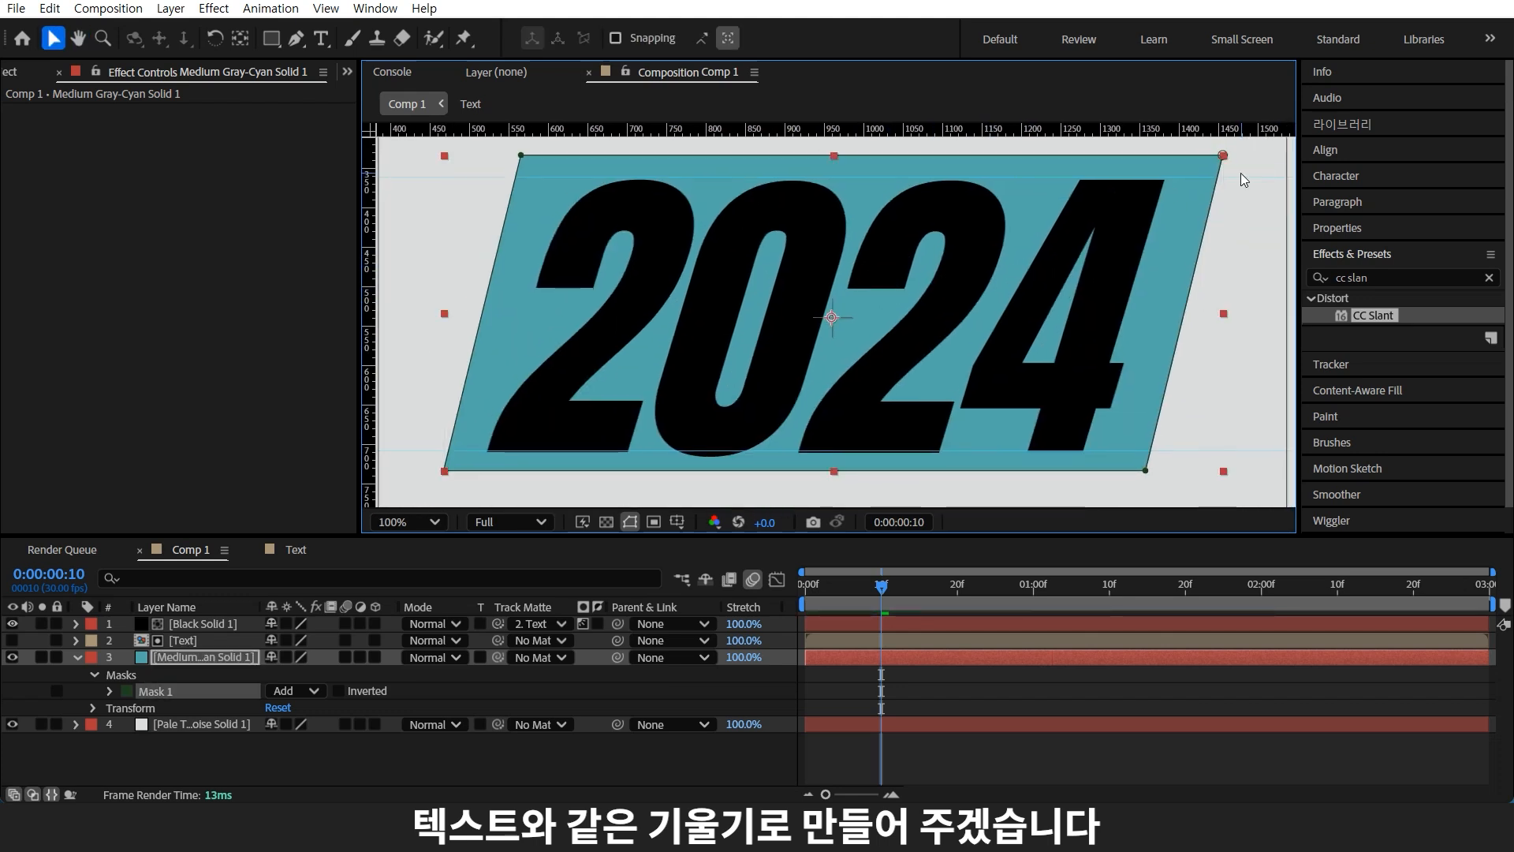
Narrow the mask and refine its corners to match the number's slant, shifting the whole mask slightly left to even the margins.
left_click(1223, 156)
left_click(1144, 470, "shift")
left_click_drag(1144, 471, 1109, 463)
left_click_drag(458, 474, 462, 474)
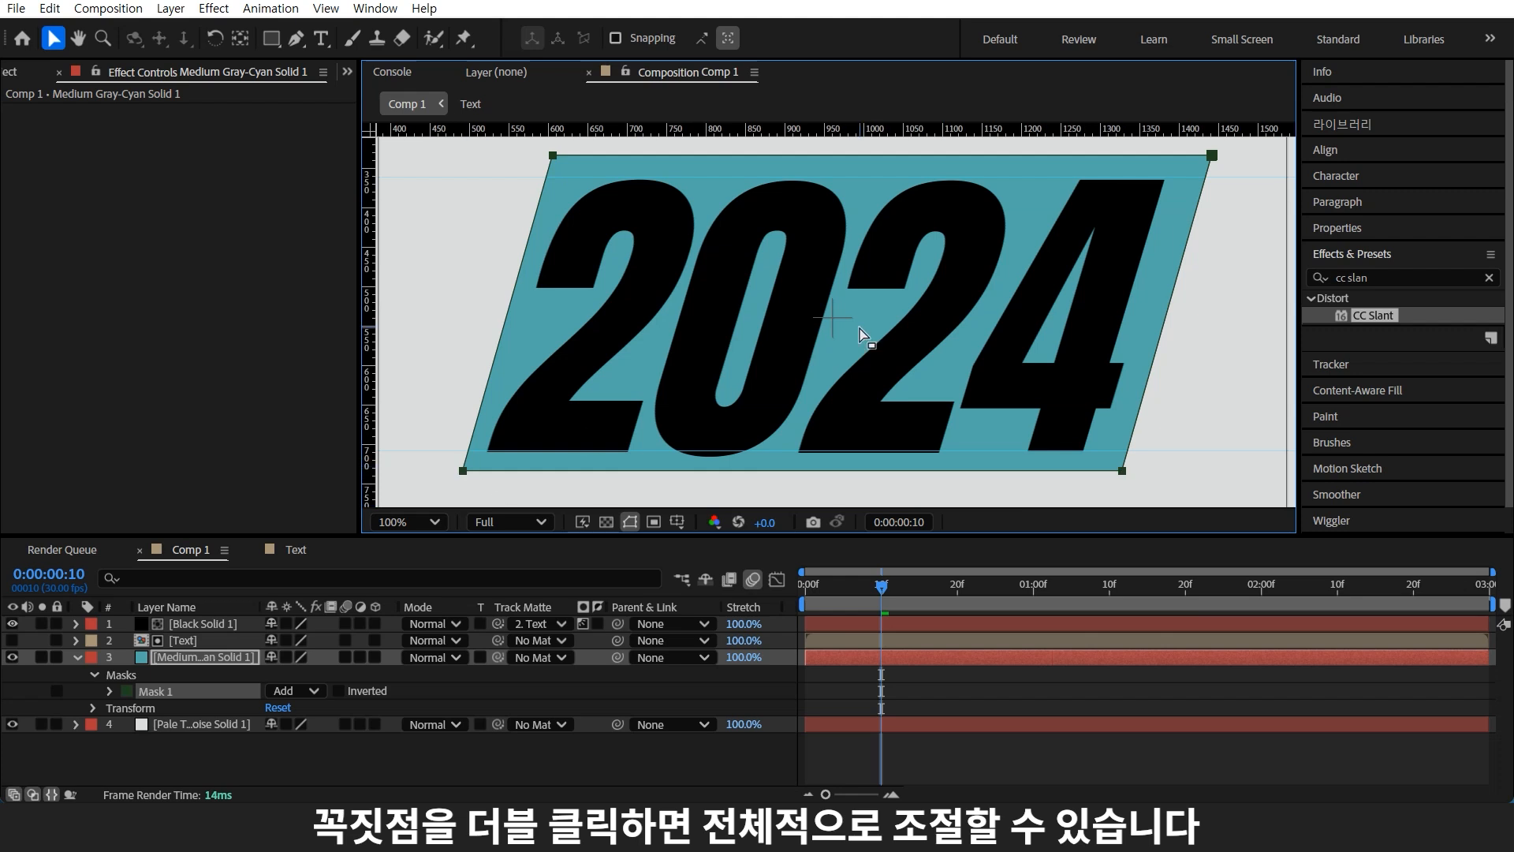
left_click_drag(463, 473, 463, 472)
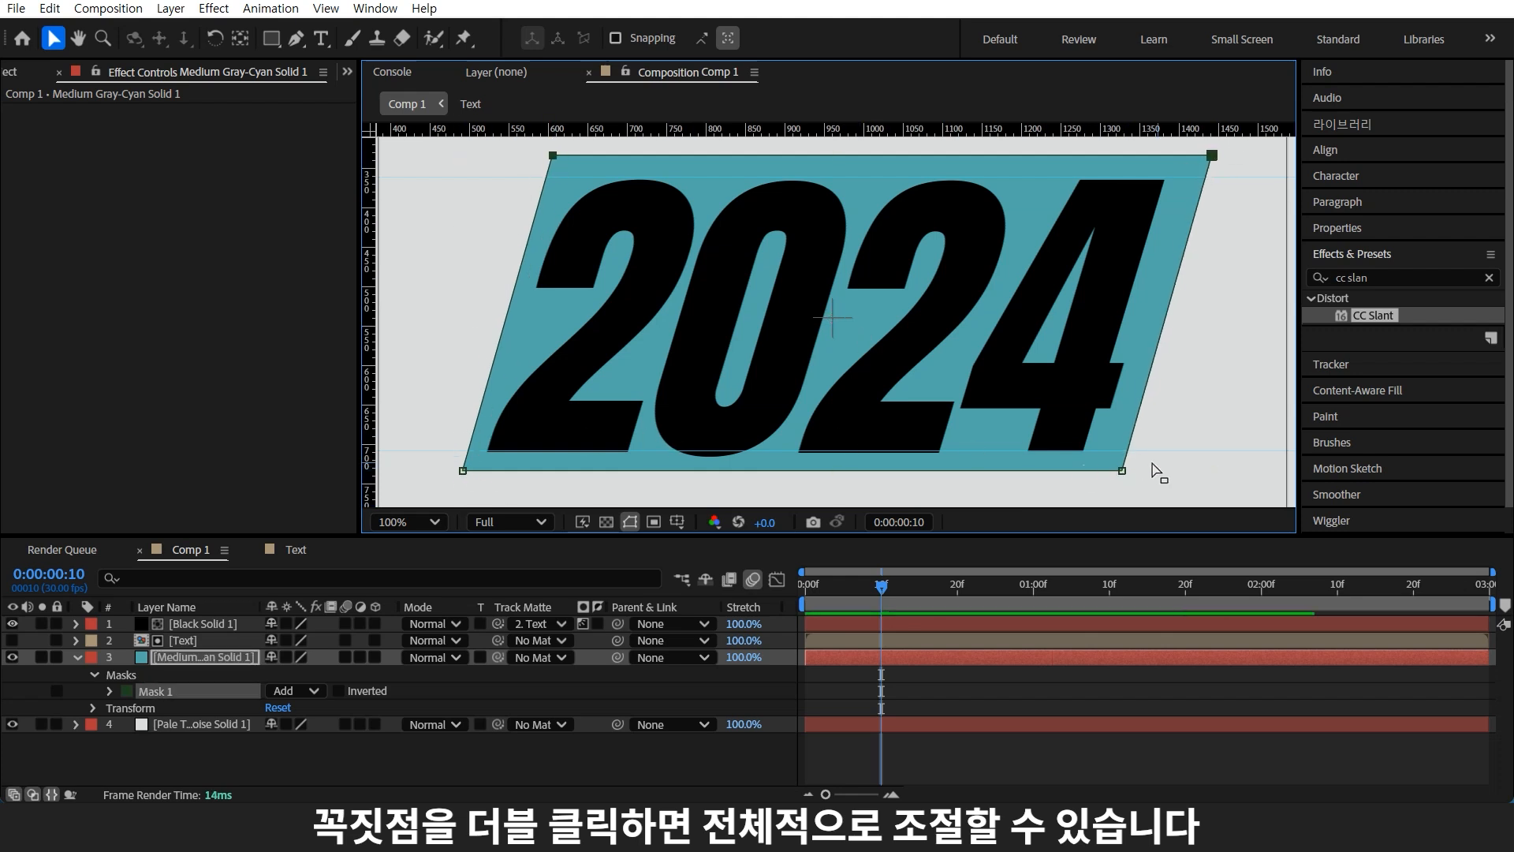
double_click(1123, 471)
left_click_drag(1122, 469, 1115, 458)
Invert Mask 1 on the gray-cyan solid and set a Mask Path keyframe at 0:00:00:10.
left_click(338, 691)
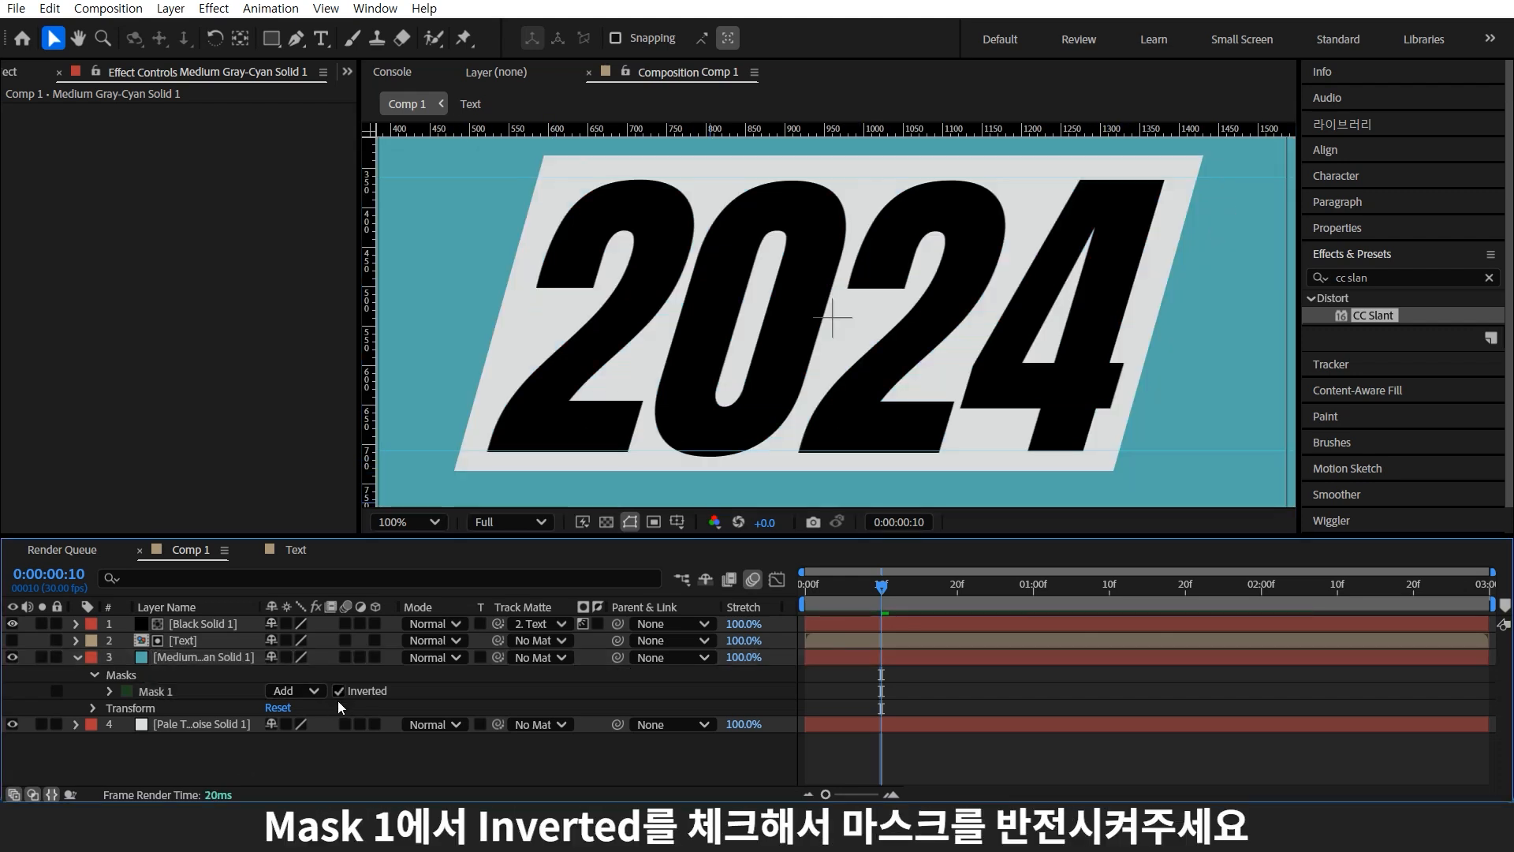
left_click(203, 655)
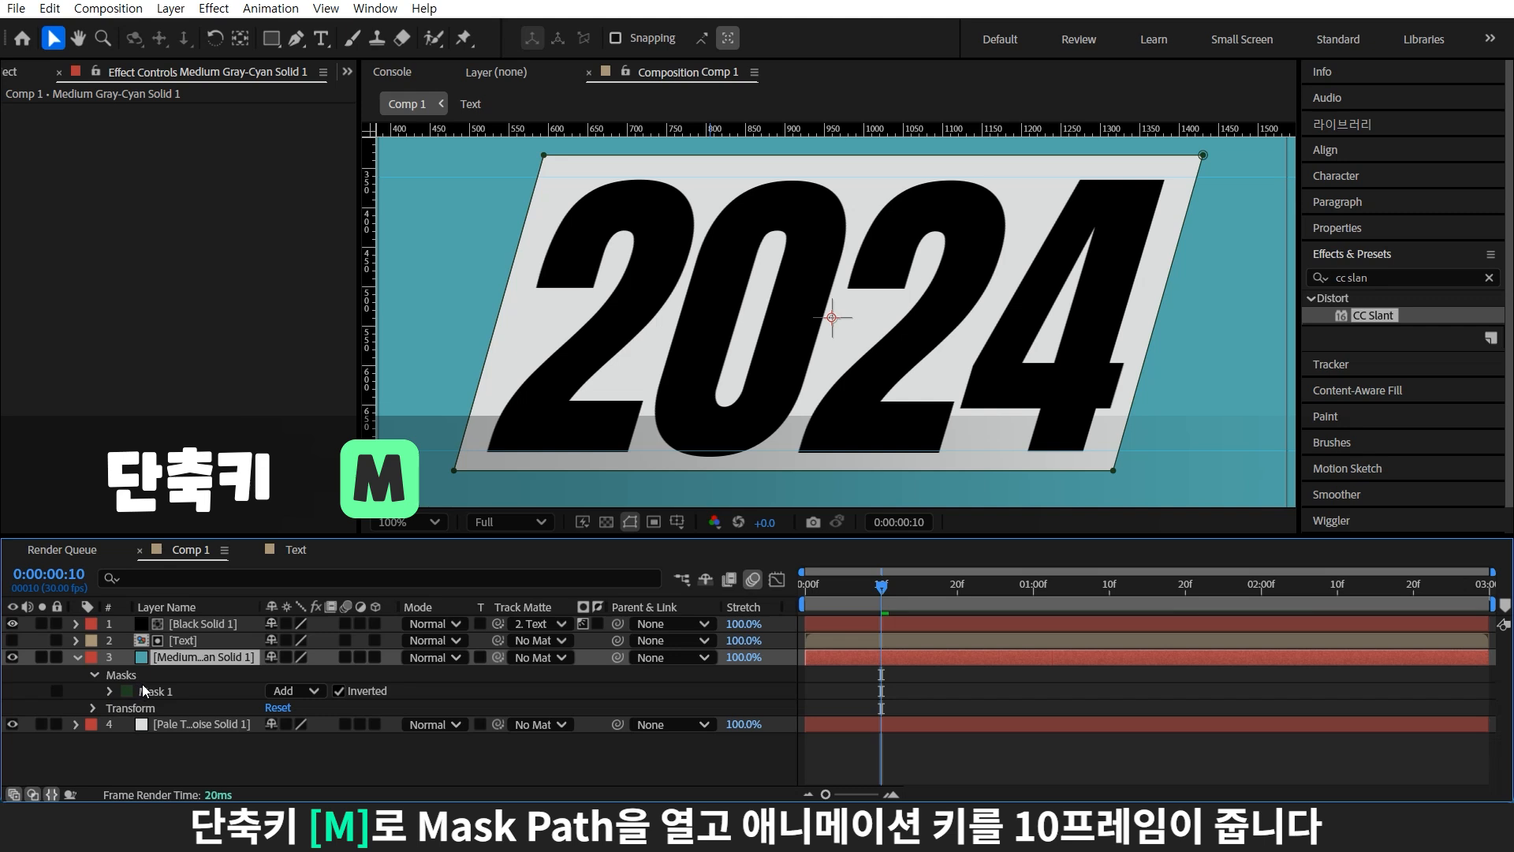
key("m")
left_click(143, 691)
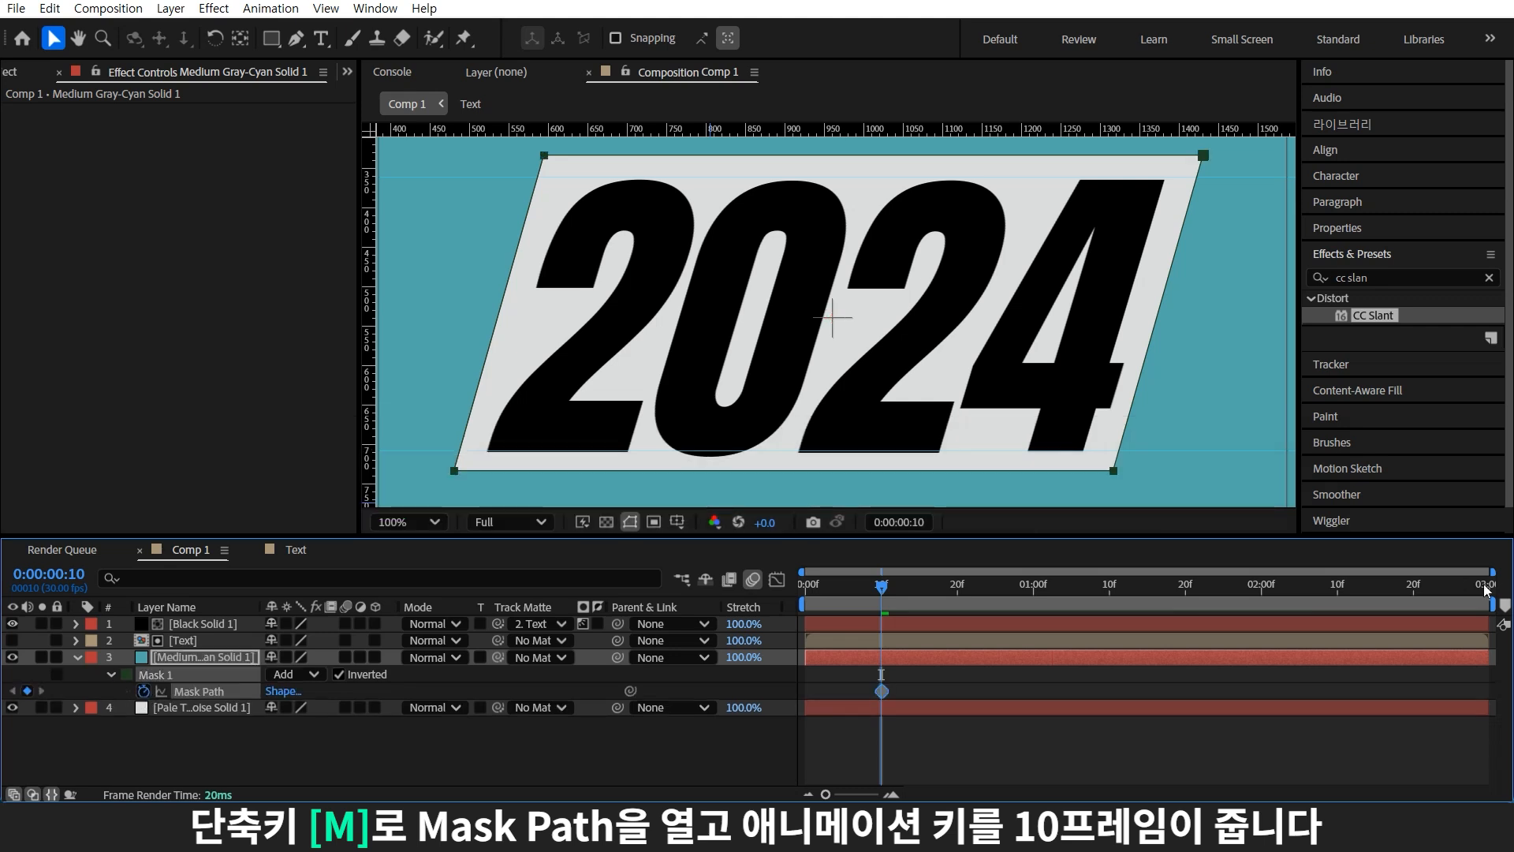
At 0:00:02:09, scale the mask up from its centre until it extends past all edges of the frame.
left_click(1333, 588)
key("comma")
key("comma")
key("comma")
key("comma")
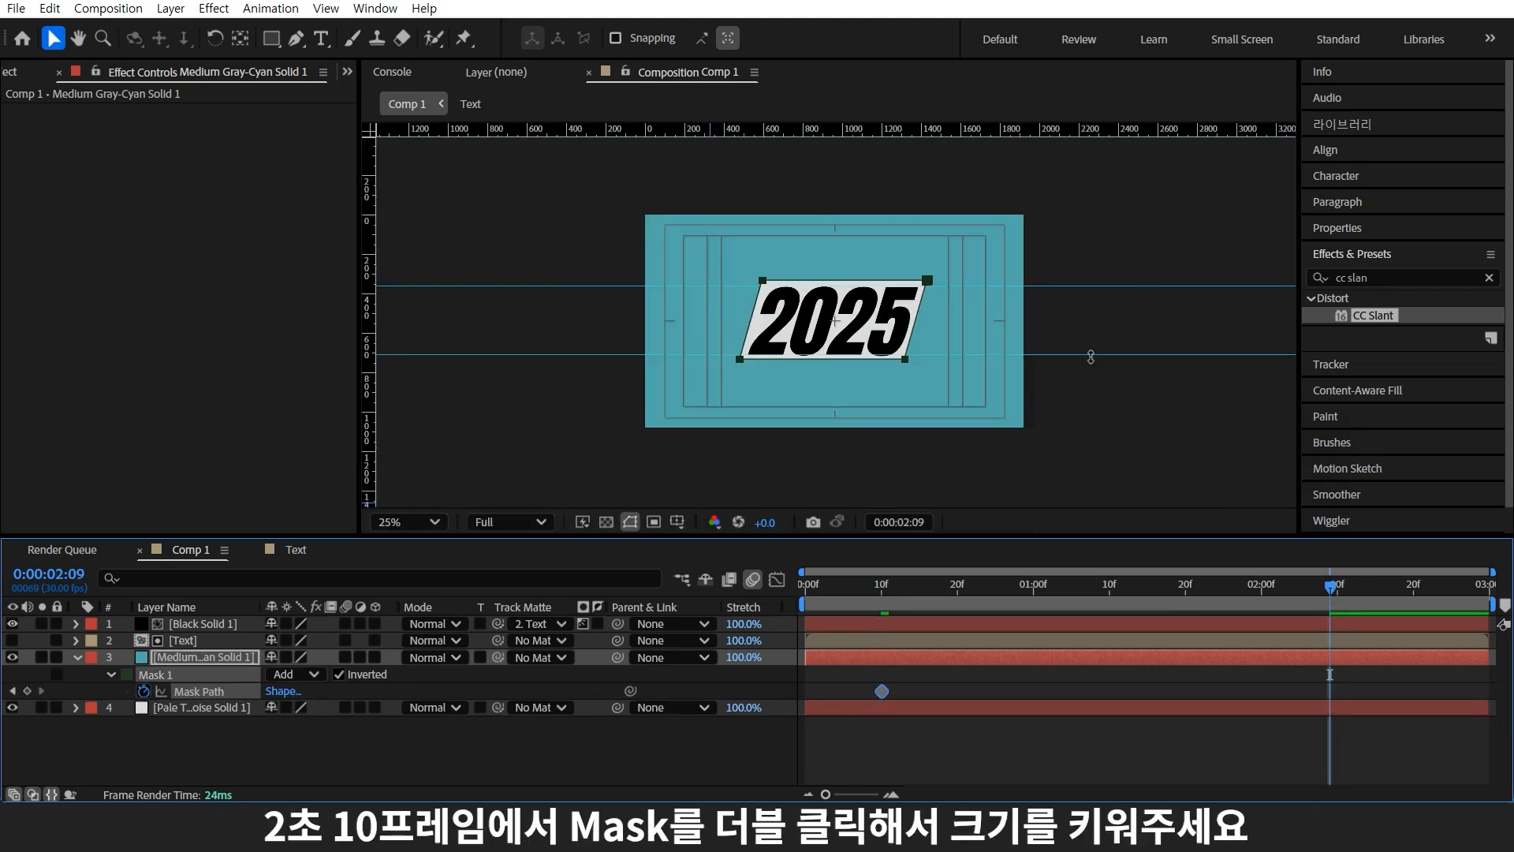
double_click(925, 284)
left_click_drag(927, 281, 1086, 210)
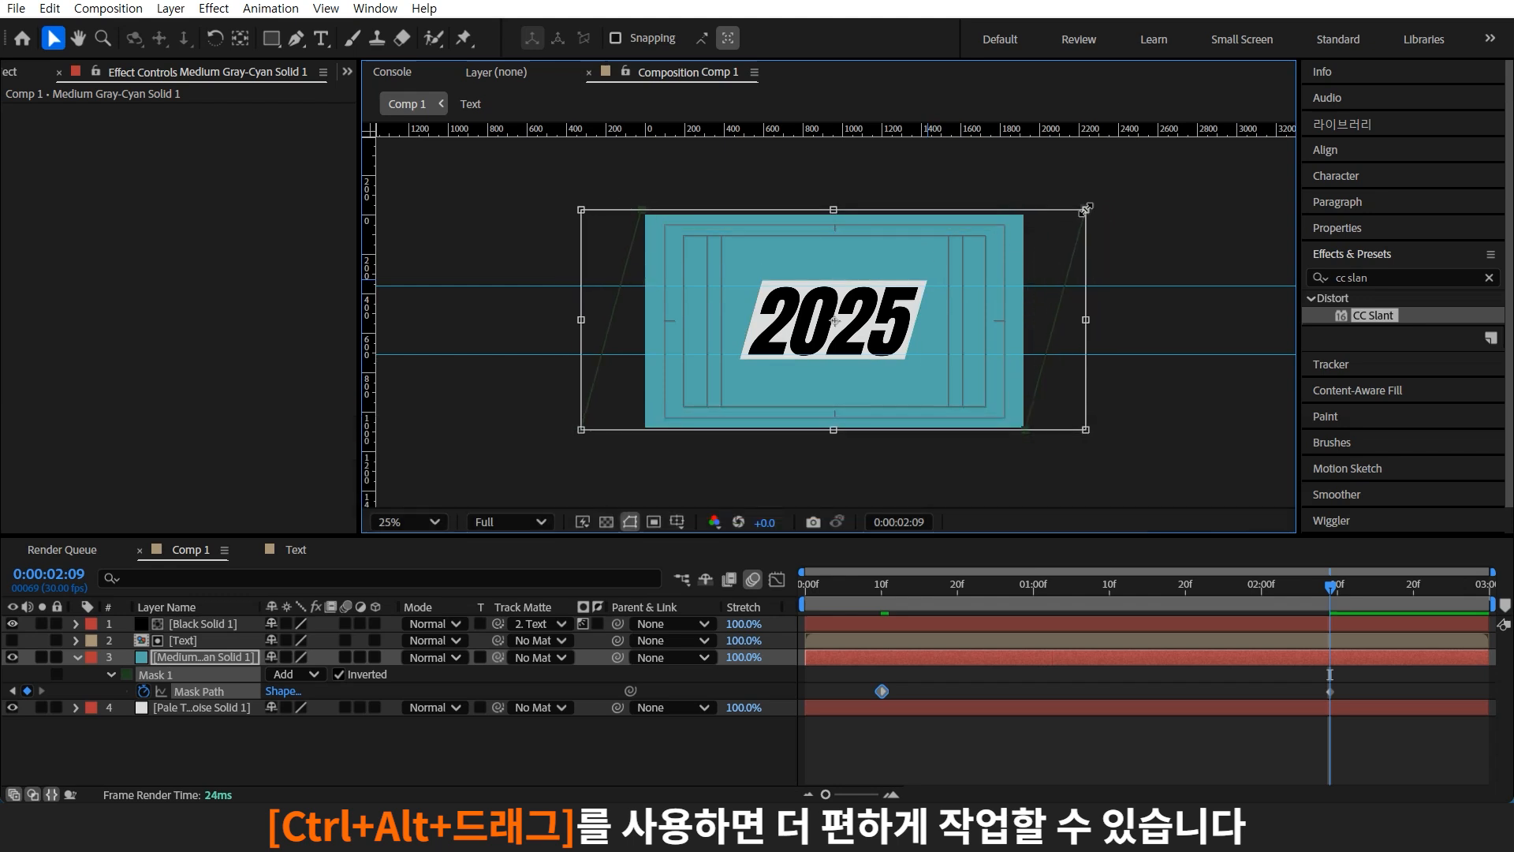
Apply Easy Ease to both Mask Path keyframes, set incoming and outgoing Influence to 80%, and preview the reveal.
left_click_drag(1372, 672, 847, 746)
key("F9")
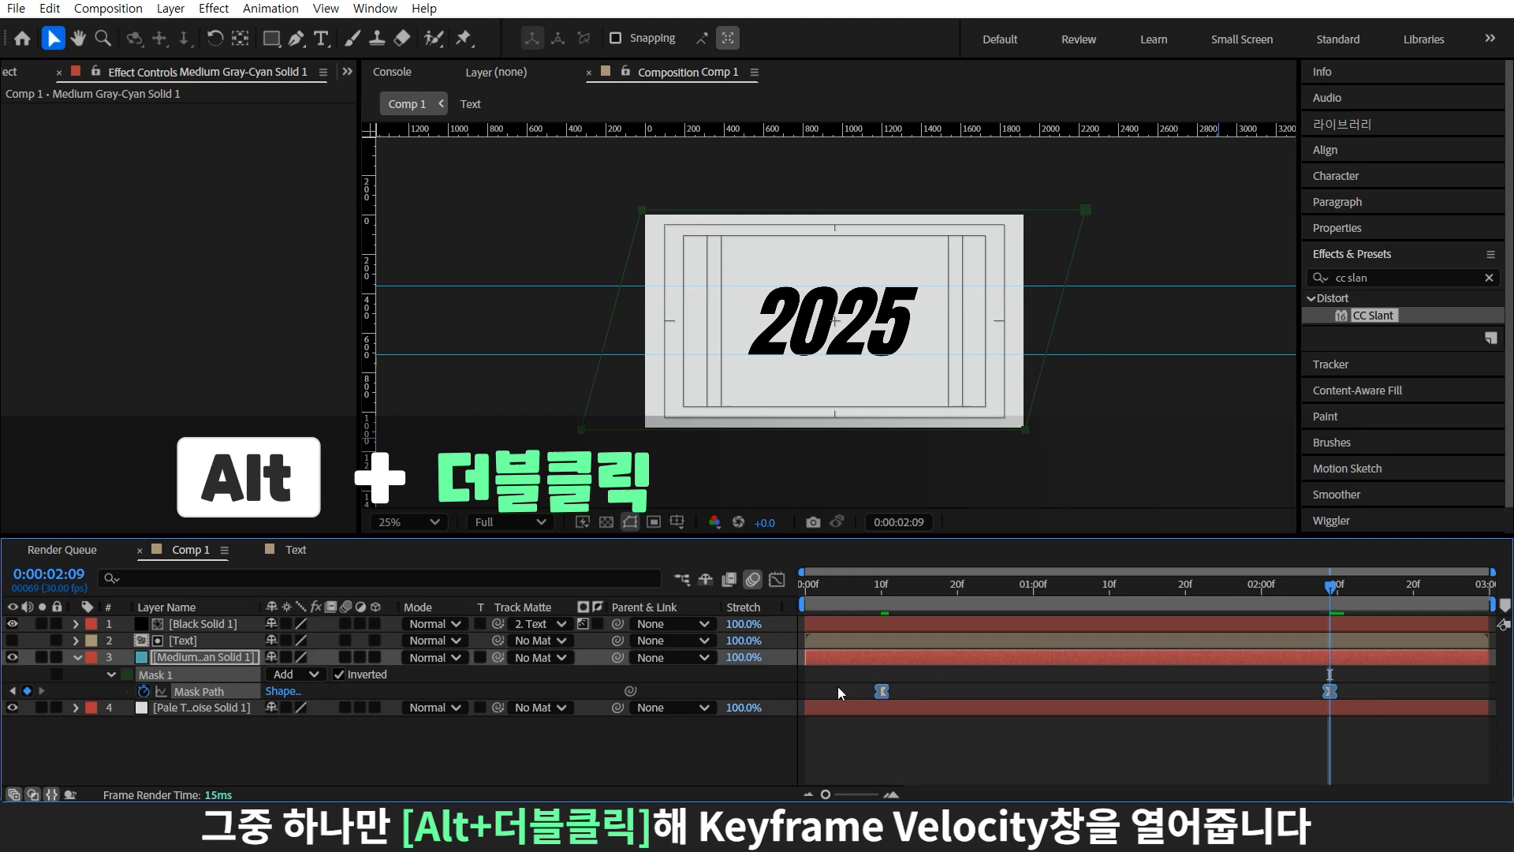
double_click(882, 692, "alt")
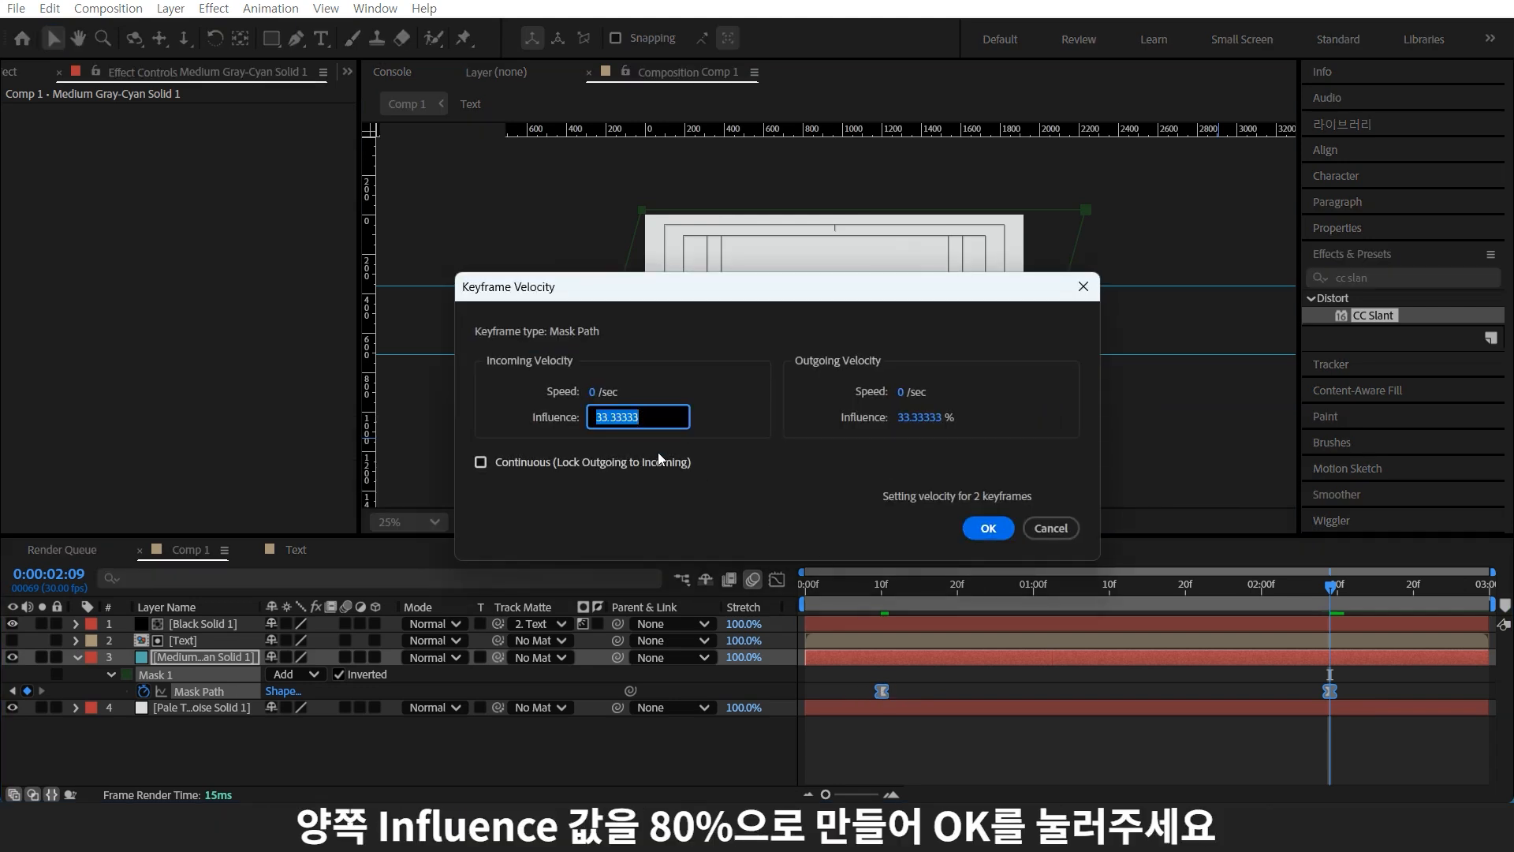
left_click(987, 528)
key("space")
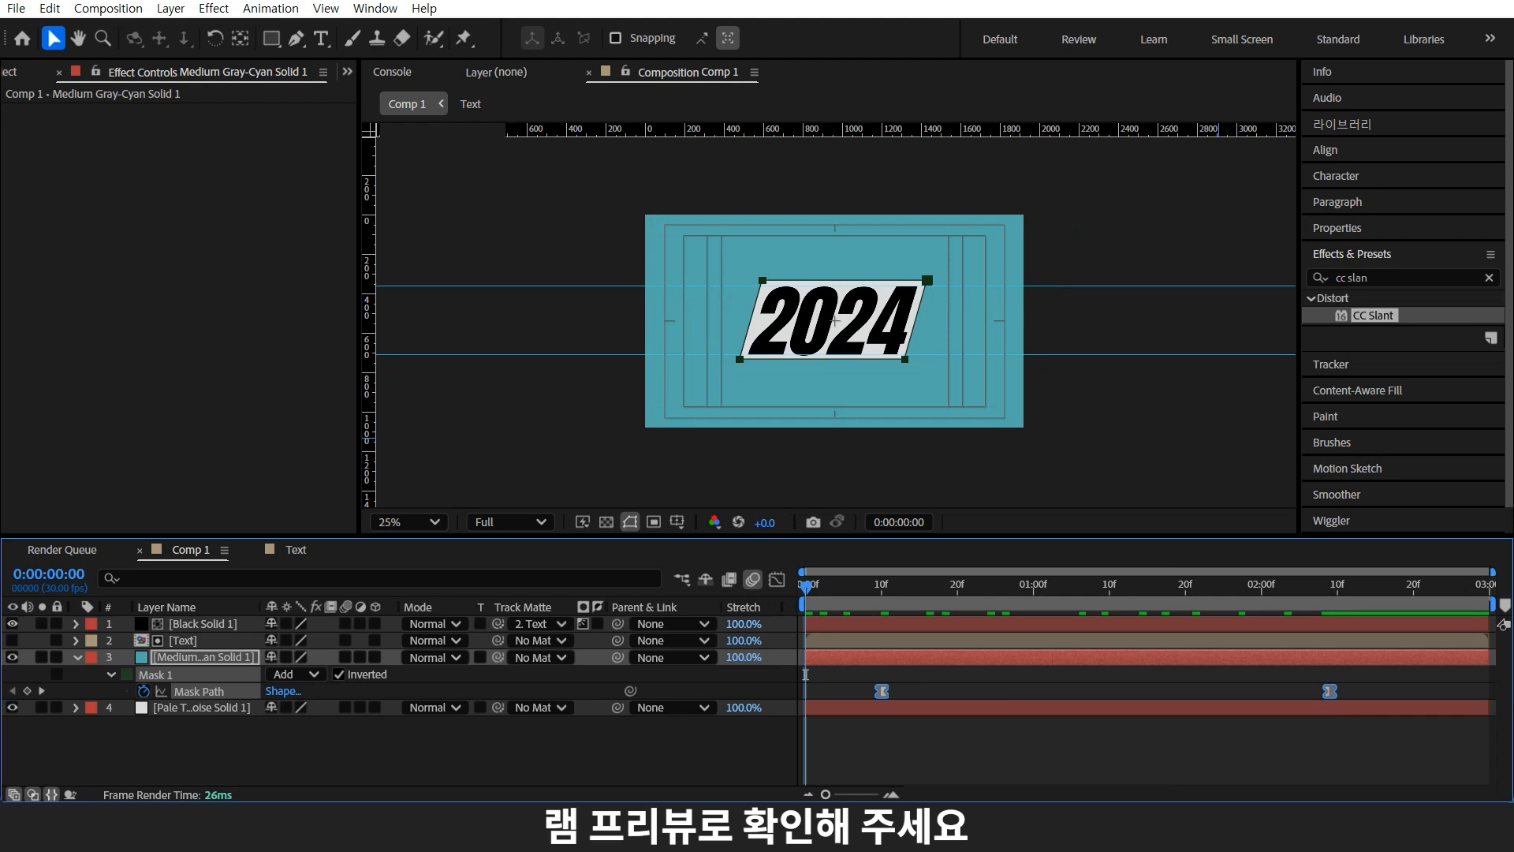